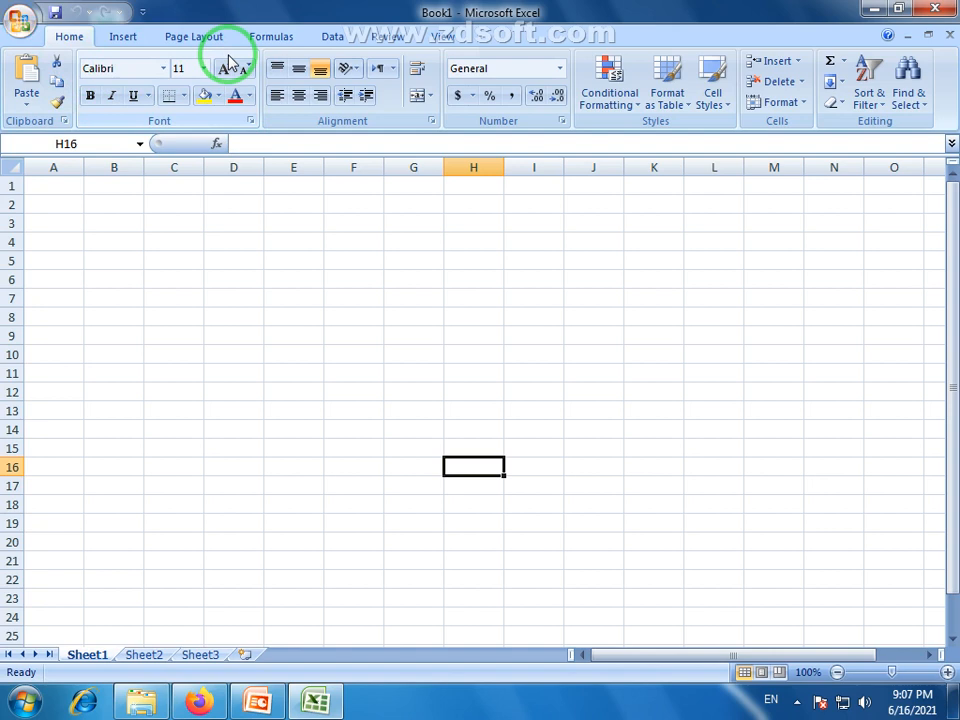
- Enter "Pakistan" in cell C3
left_click(180, 241)
left_click(172, 222)
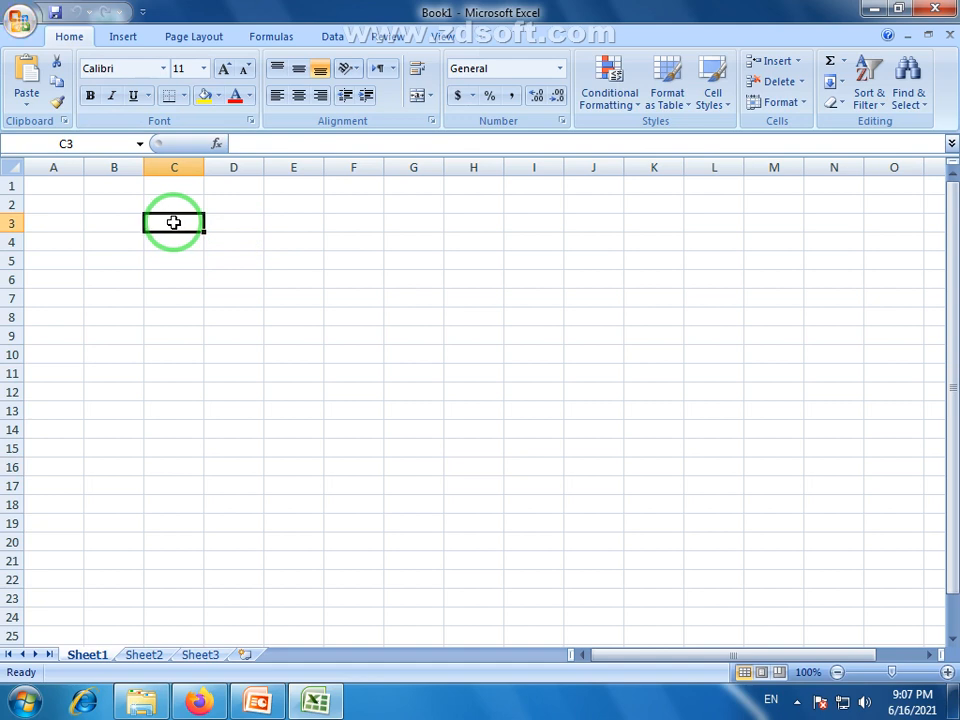
left_click(253, 255)
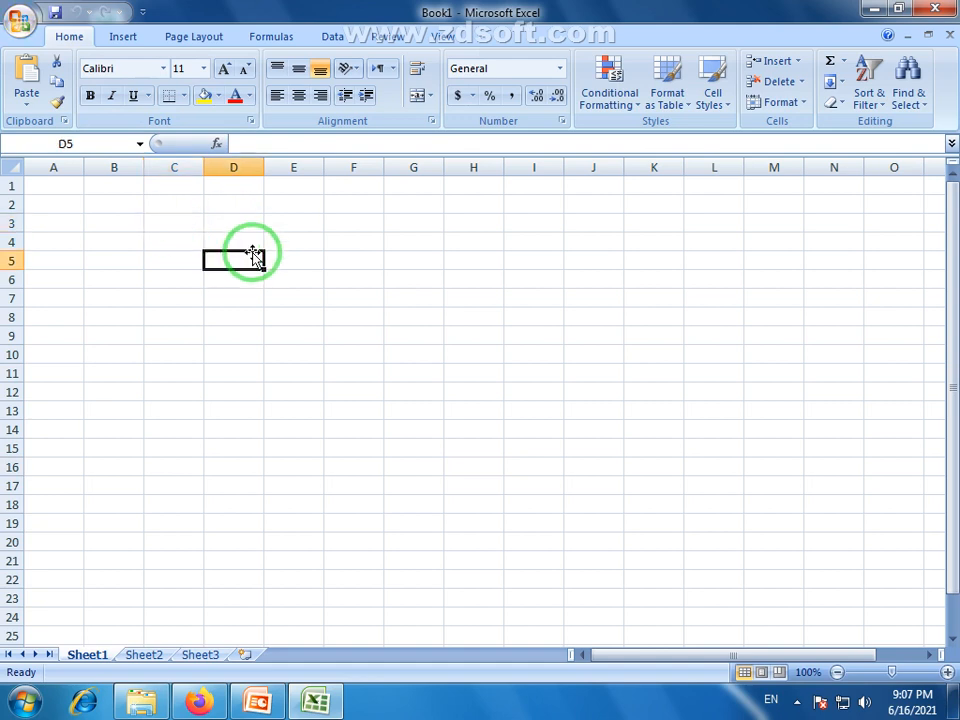
left_click(185, 227)
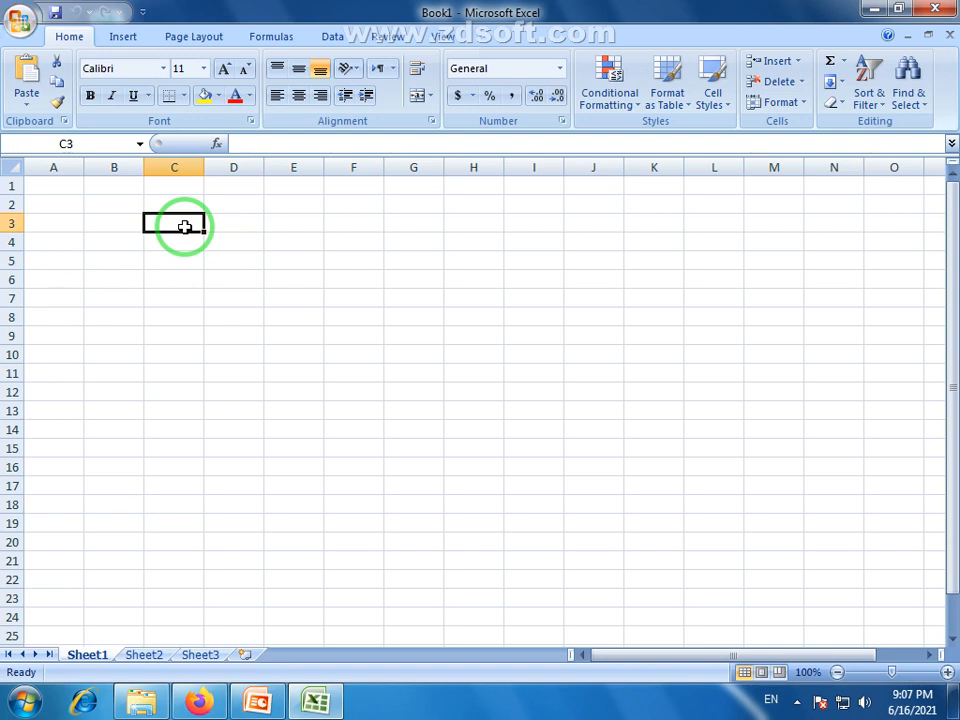
type("Pakistan")
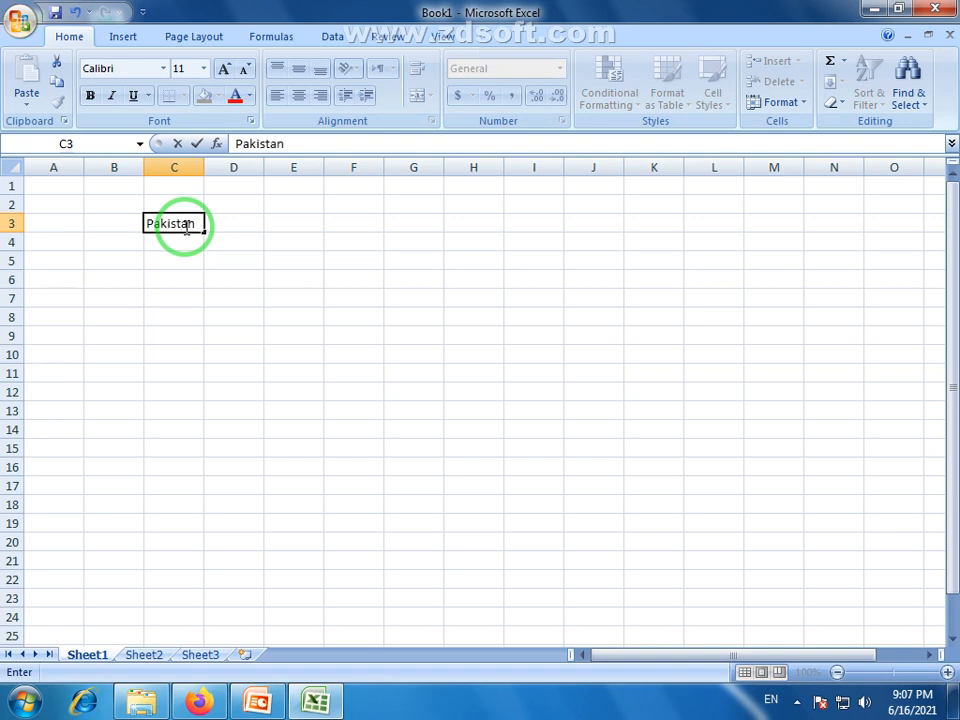
left_click(170, 242)
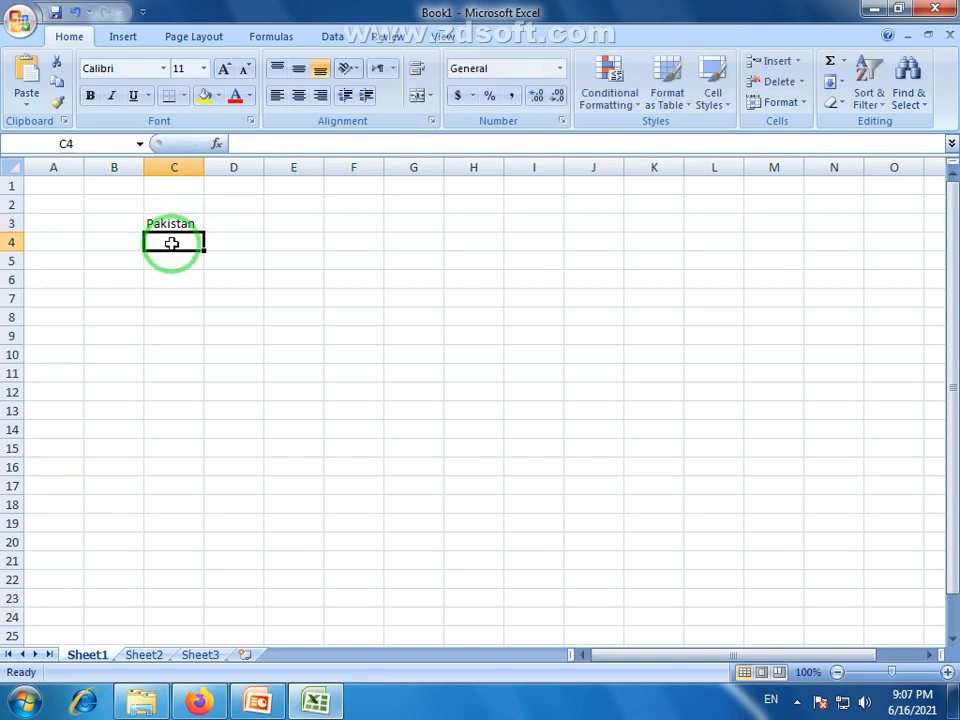
left_click(182, 221)
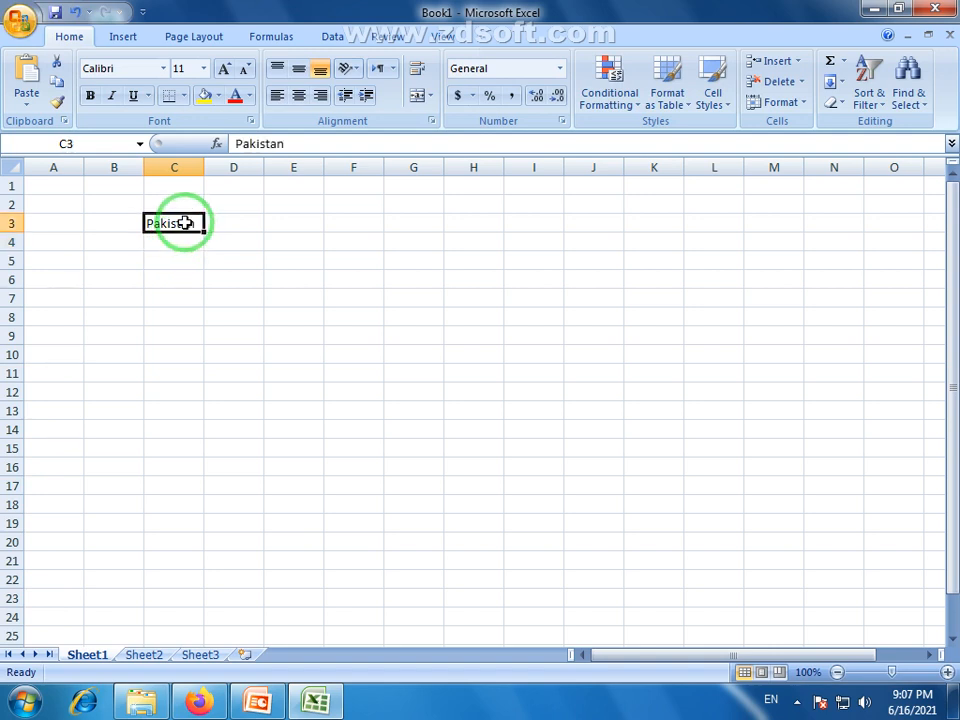
left_click(180, 241)
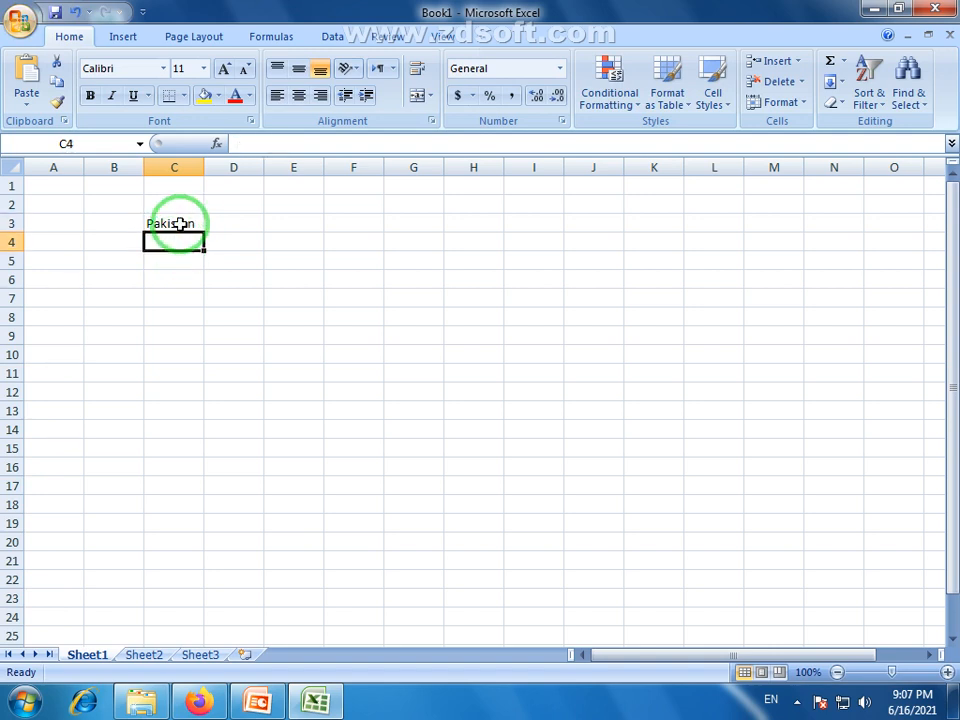
- Set the font size of "Pakistan" in cell C3 to 26
left_click(181, 221)
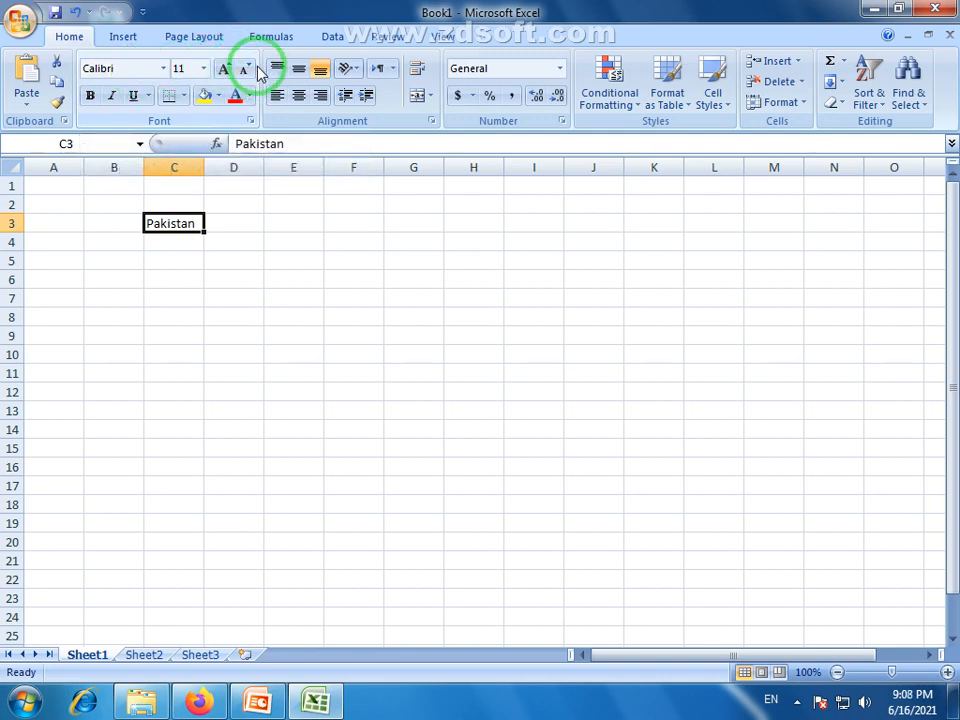
left_click(202, 69)
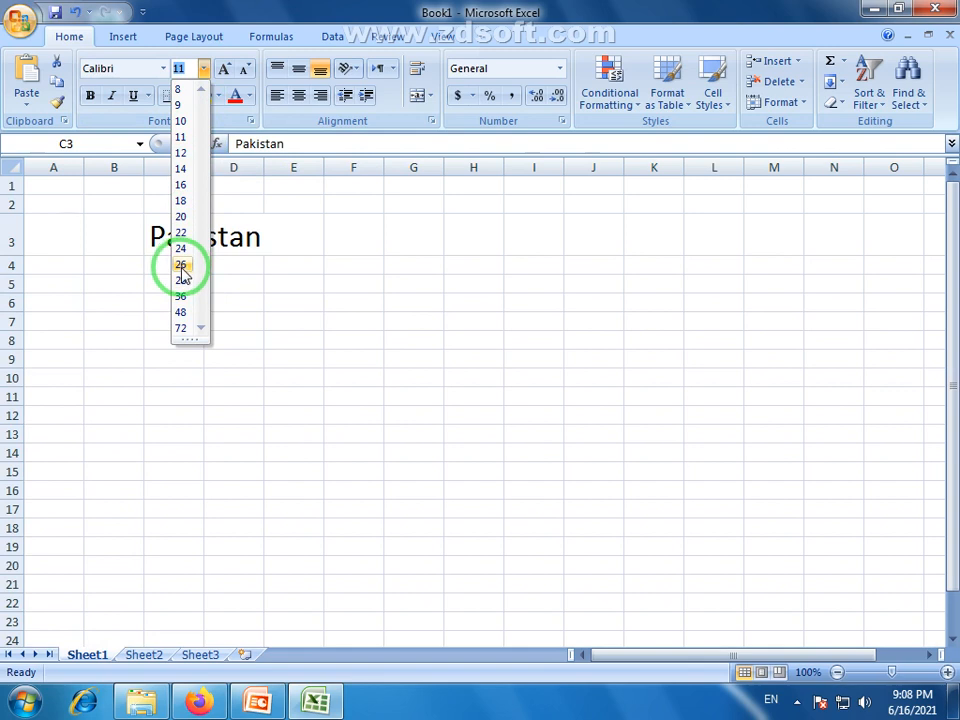
left_click(182, 266)
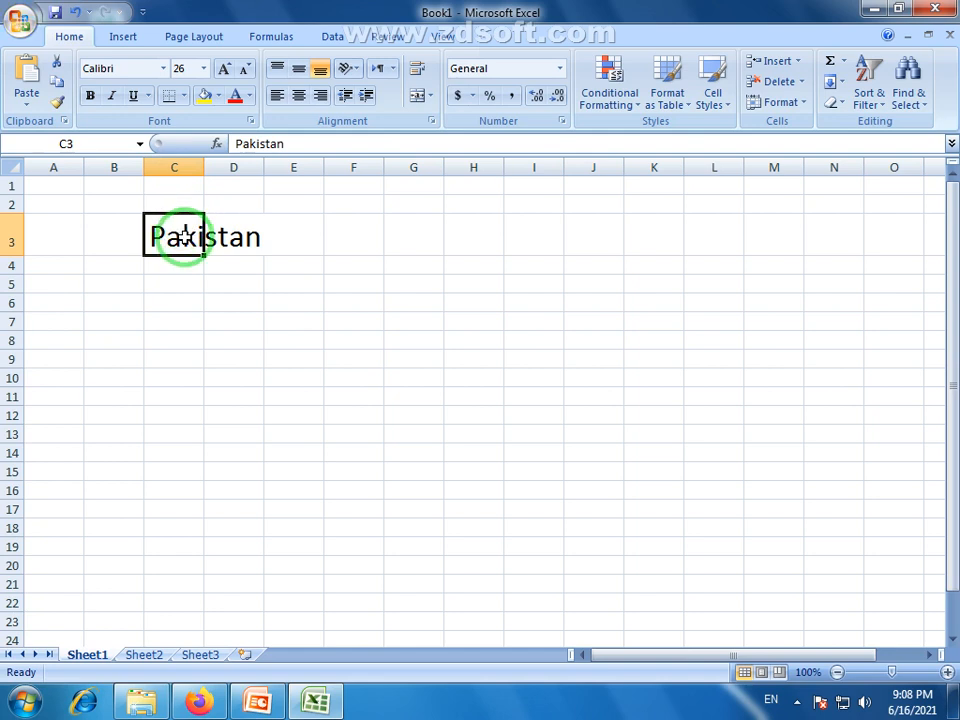
- Enter the number 258 in cell D3, beside "Pakistan"
mouse_move(161, 229)
left_mouse_down()
mouse_move(233, 232)
mouse_move(174, 240)
left_mouse_up()
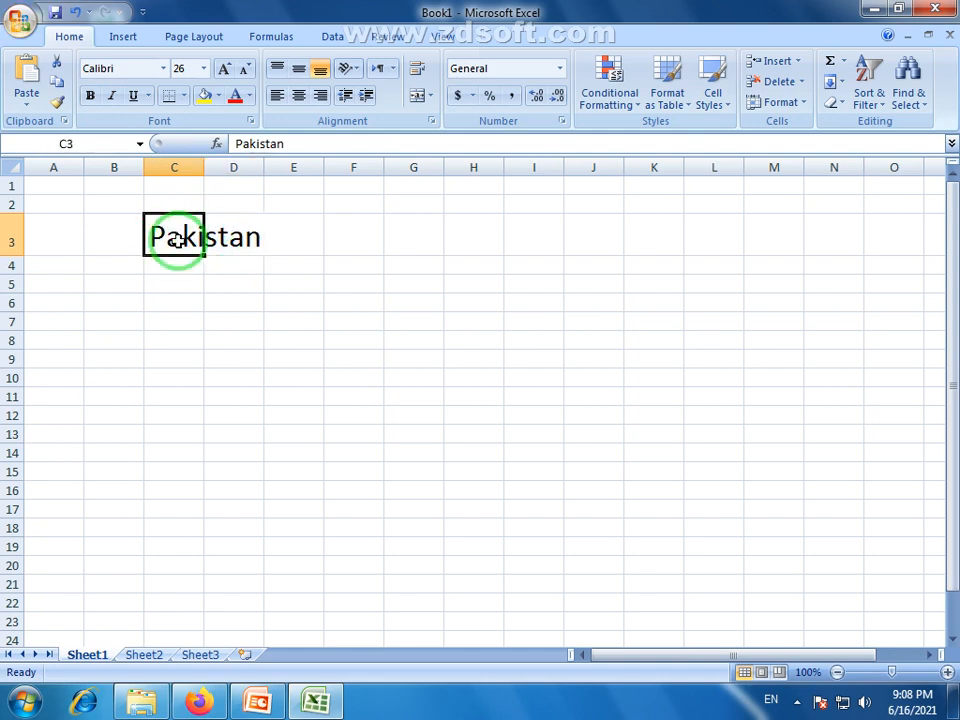
left_click(240, 248)
mouse_move(158, 243)
left_mouse_down()
mouse_move(246, 242)
mouse_move(171, 236)
left_mouse_up()
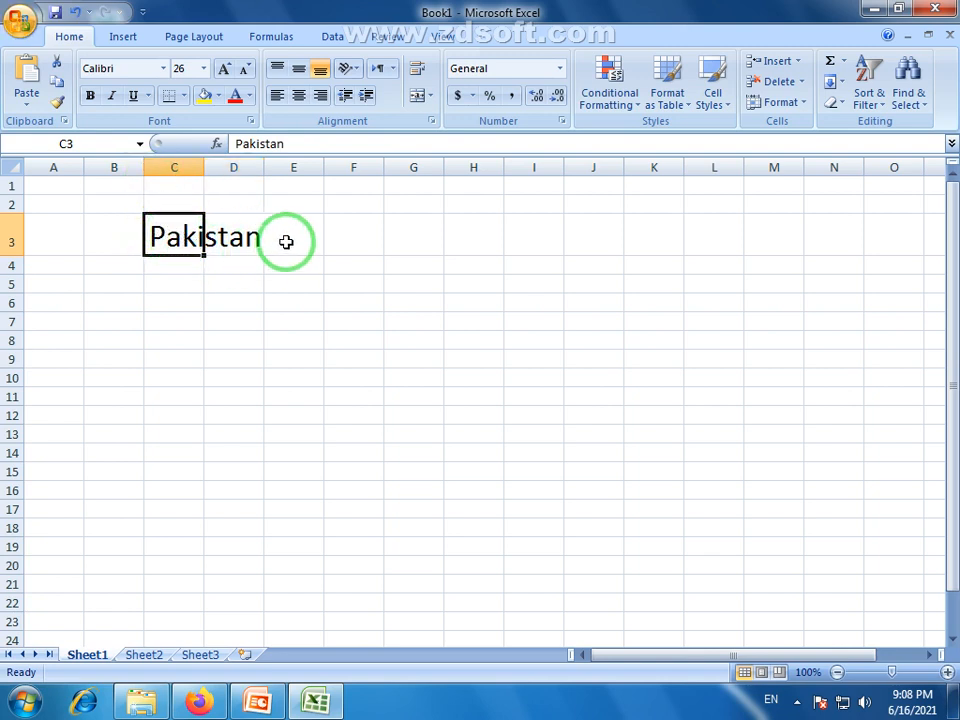
left_click(238, 237)
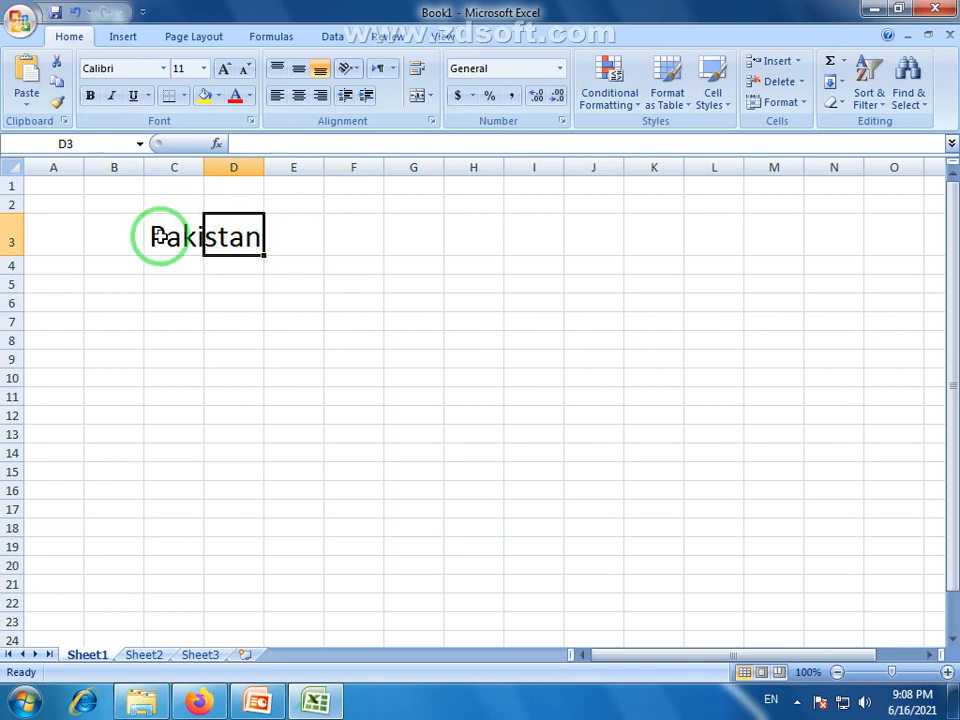
type("258")
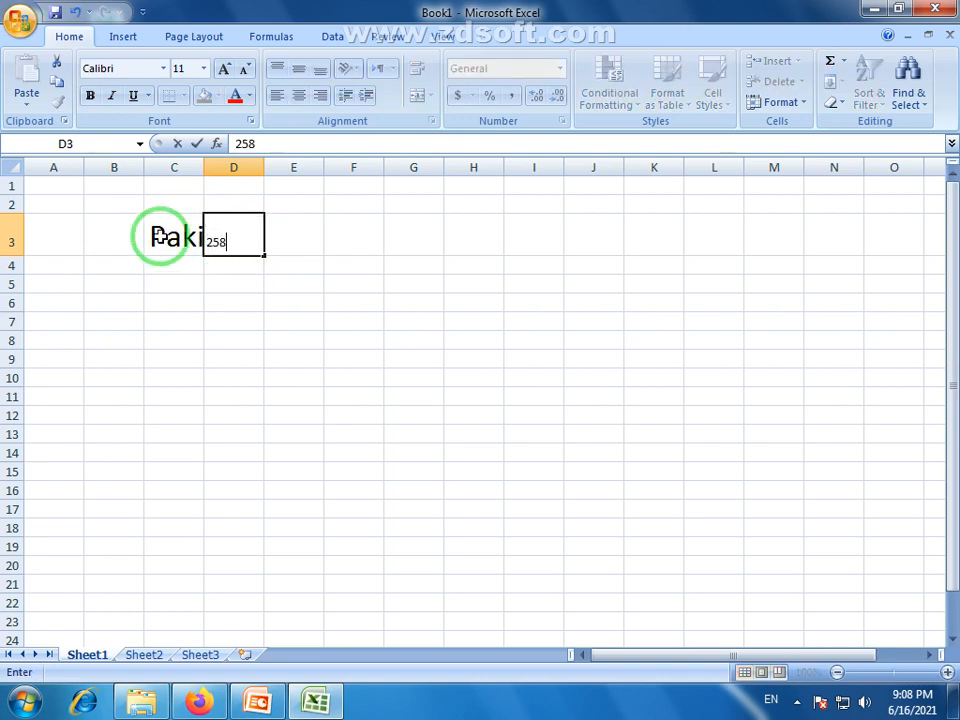
left_click(191, 300)
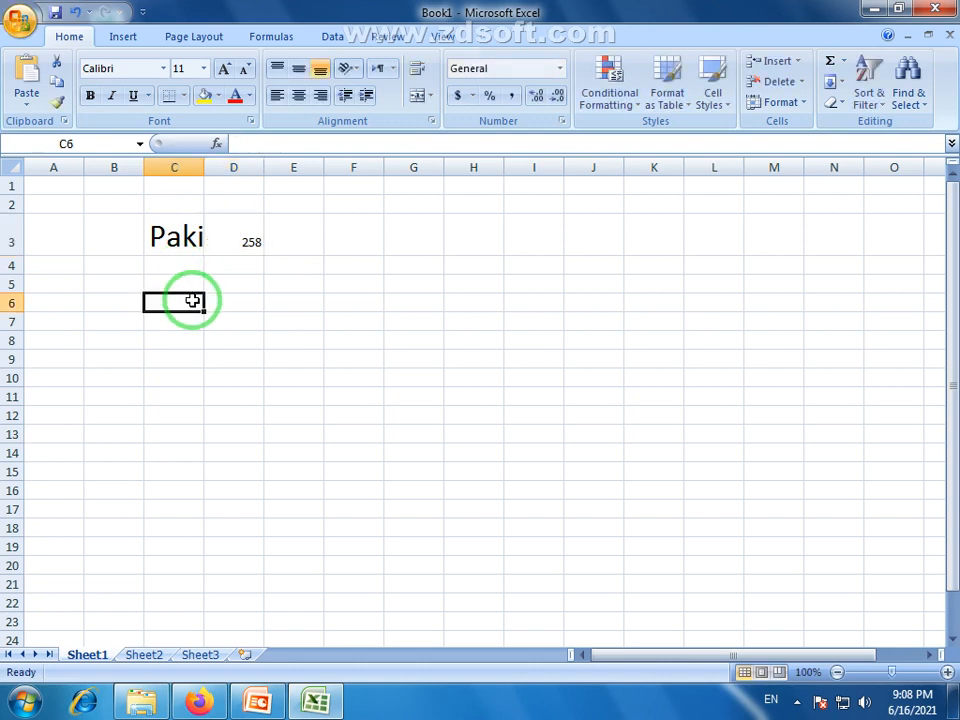
- Widen column C so that the whole word "Pakistan" fits inside cell C3
left_click(174, 245)
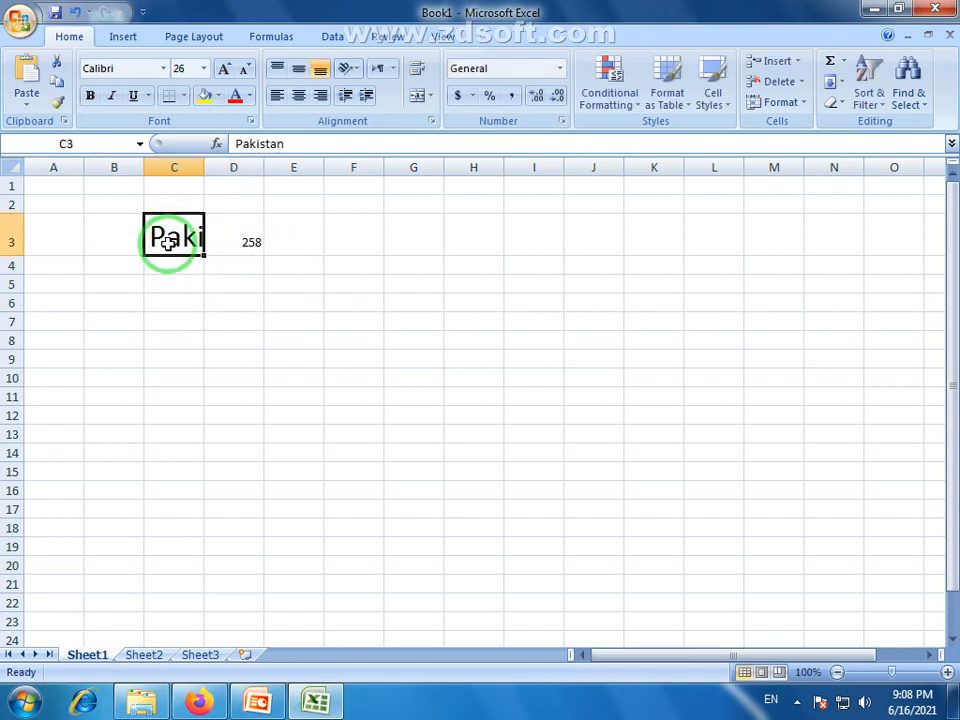
left_click(240, 230)
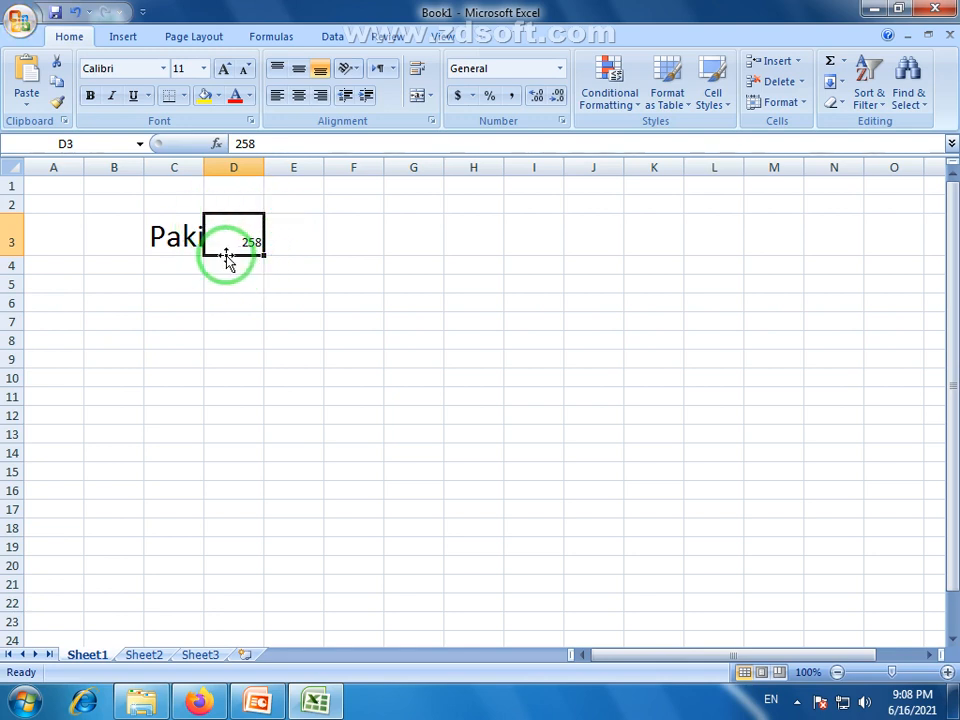
left_click(177, 238)
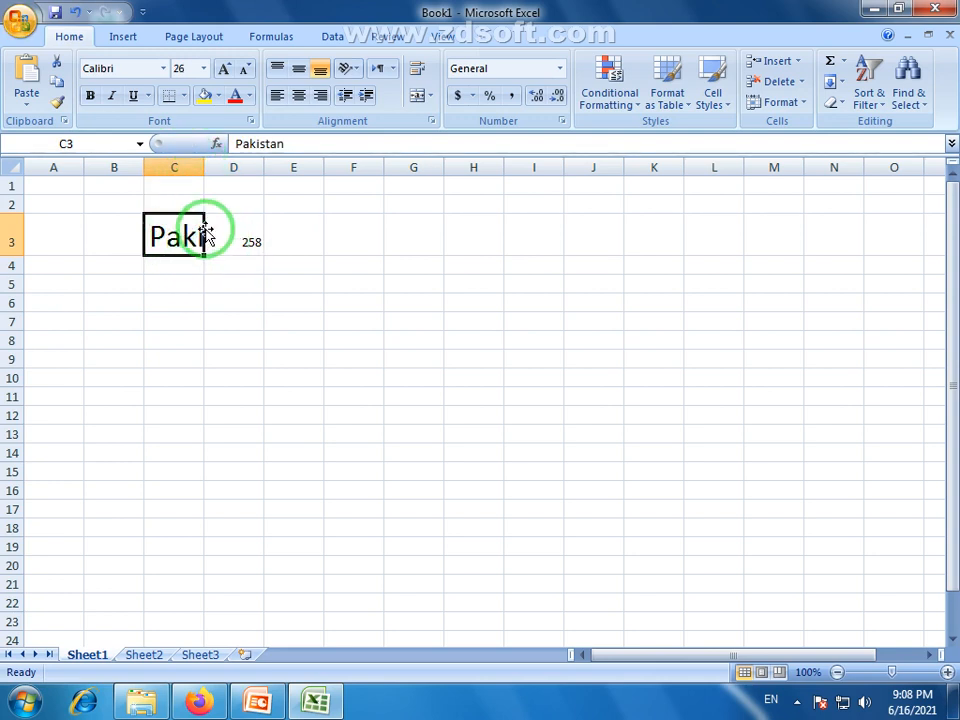
left_click_drag(204, 167, 271, 167)
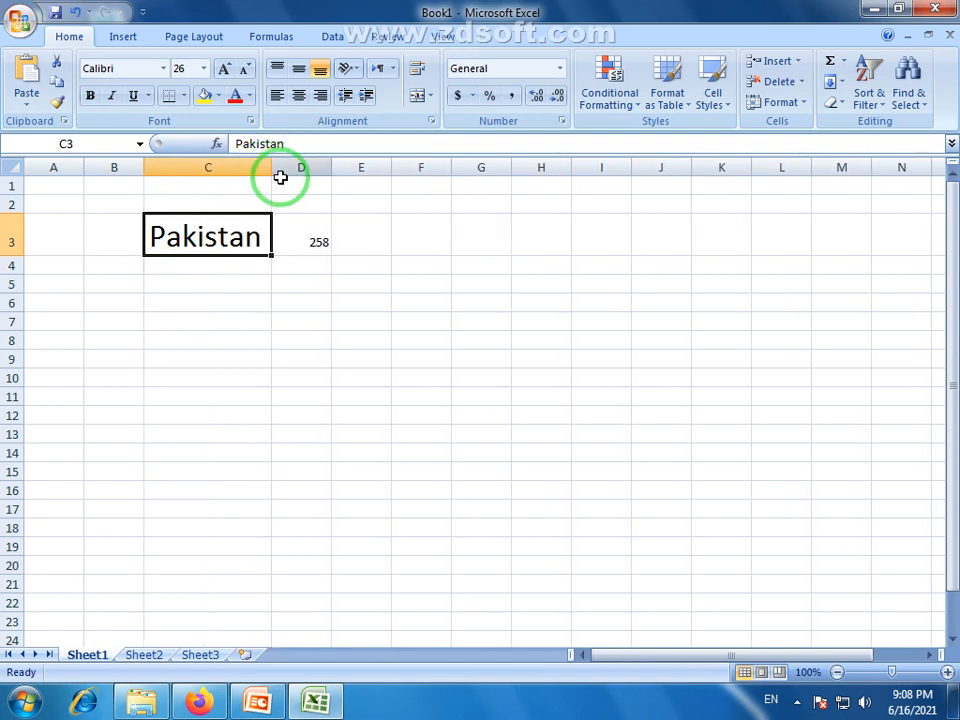
- Widen column D, which holds the number 258, by about a third
left_click(206, 318)
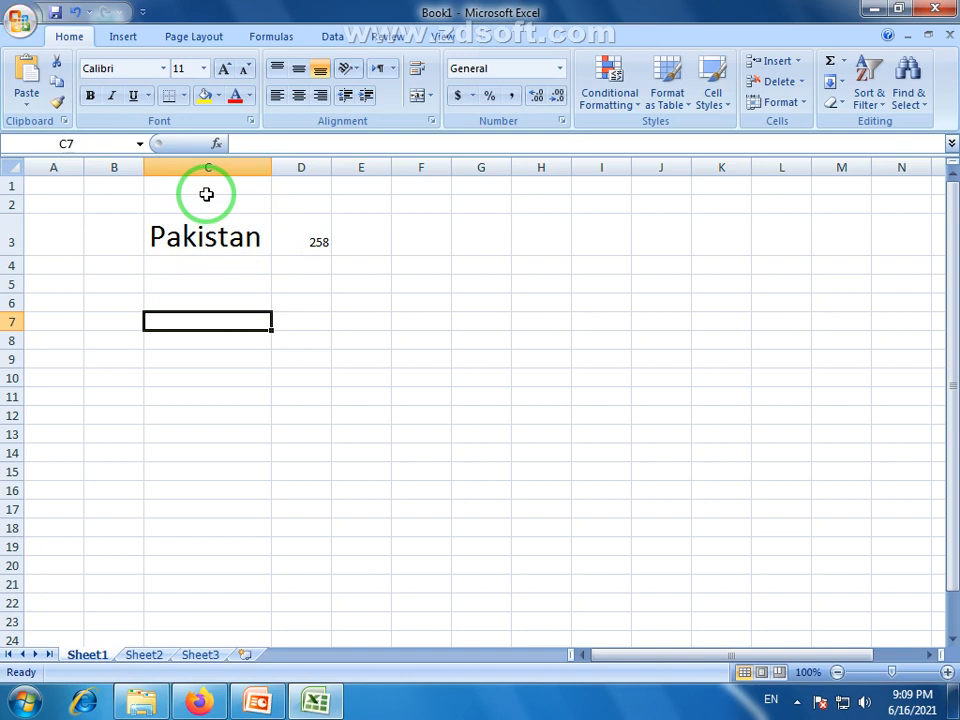
left_click(318, 240)
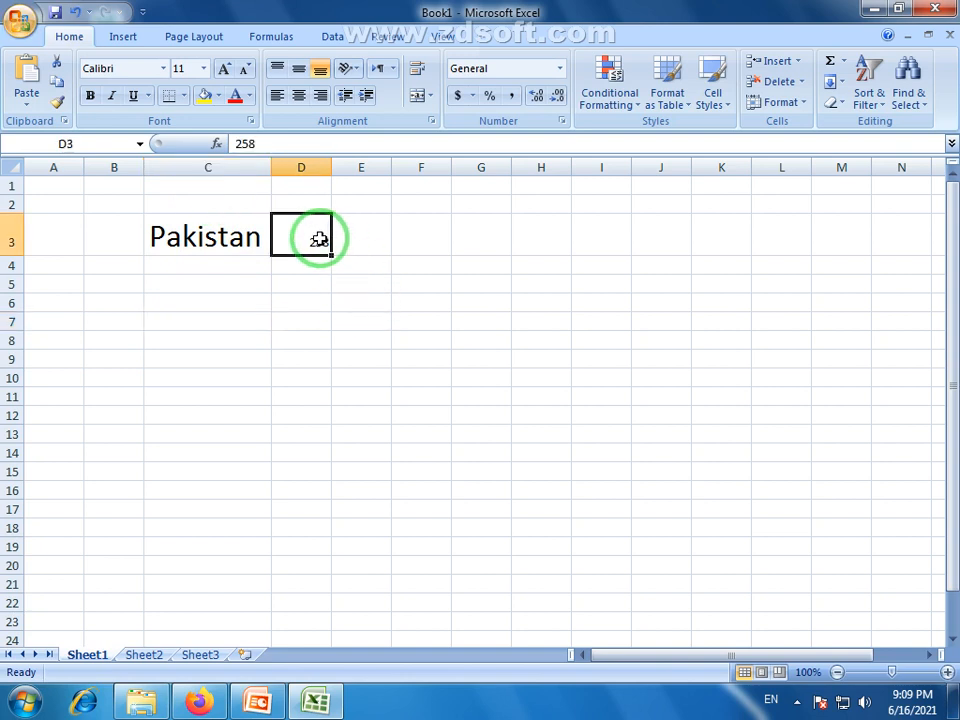
left_click_drag(331, 166, 353, 167)
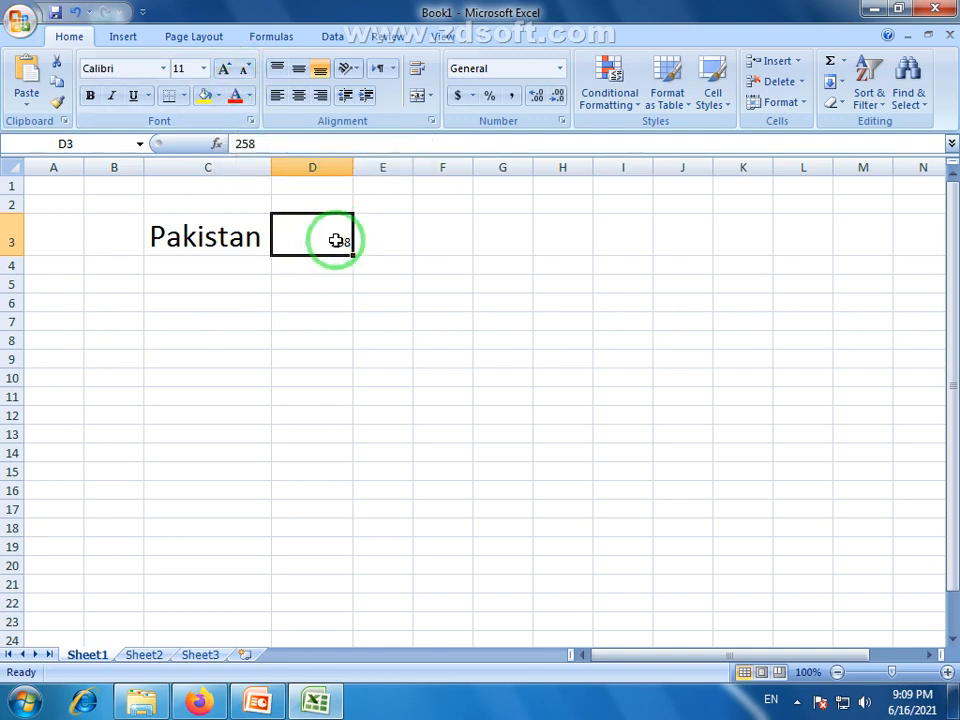
- Enlarge the font of the number 258 in cell D3 stepwise to size 22
left_click(226, 80)
left_click(226, 80)
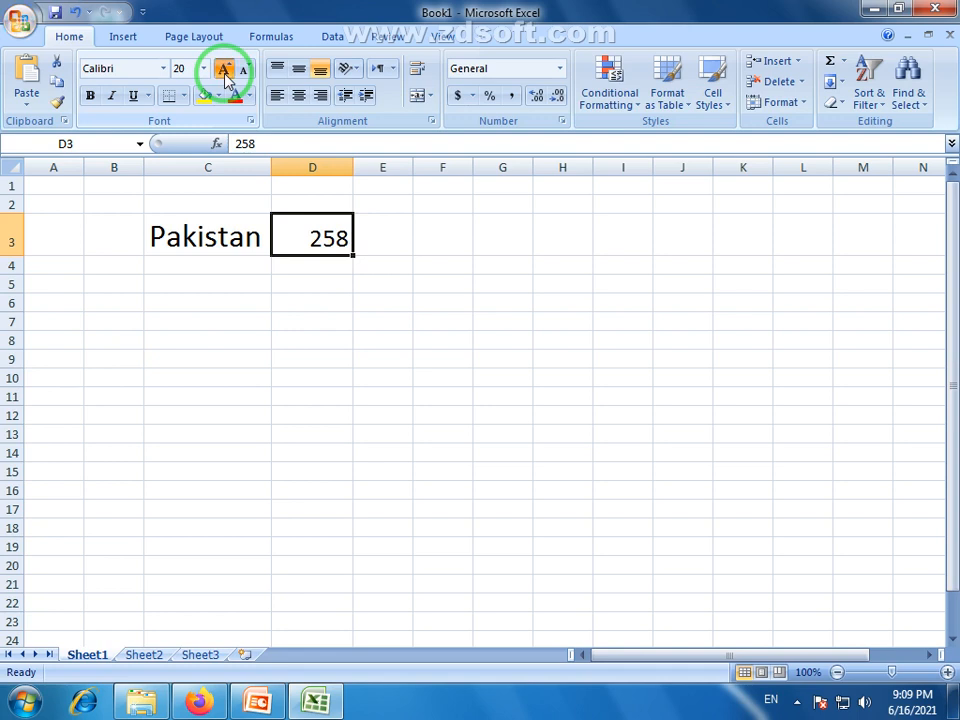
left_click(226, 80)
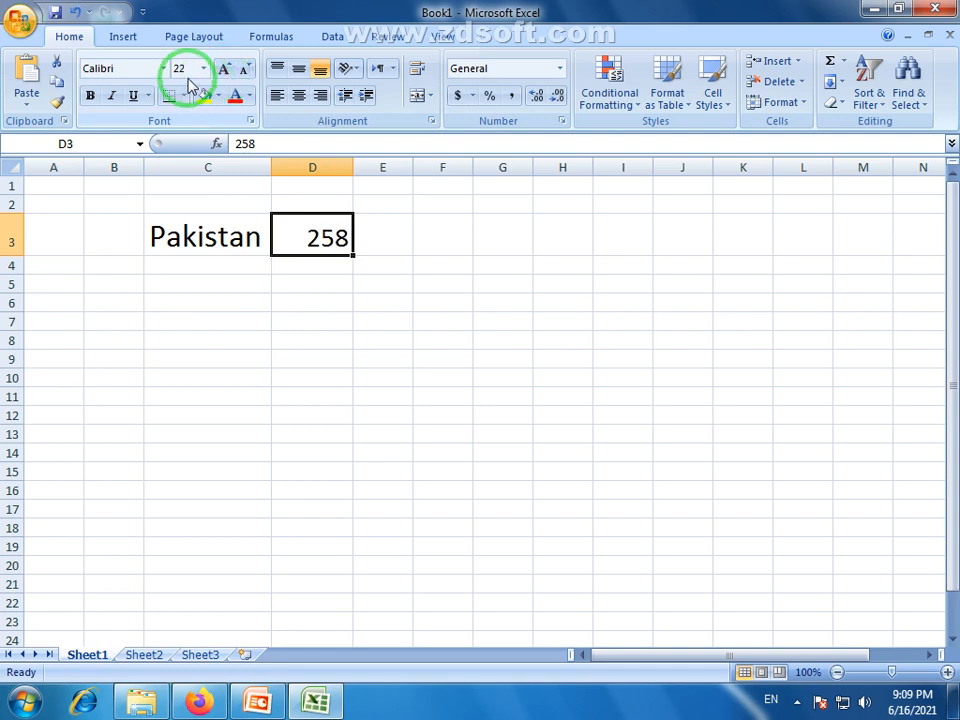
- Shrink the font of cell D3 by two size steps and enlarge it back to 22
left_click(244, 72)
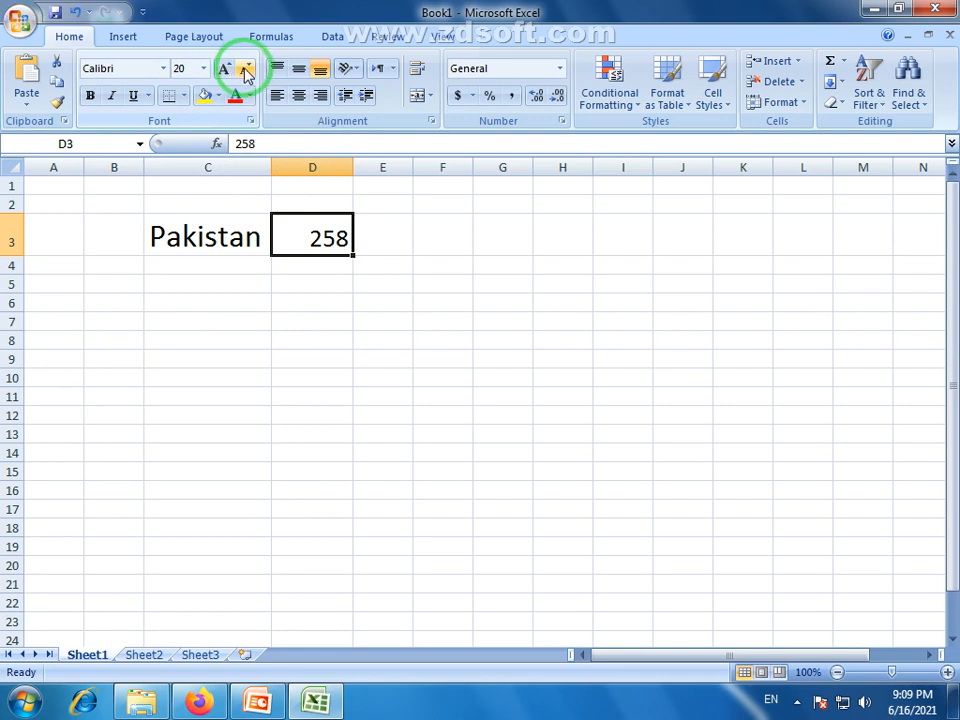
left_click(245, 72)
left_click(229, 76)
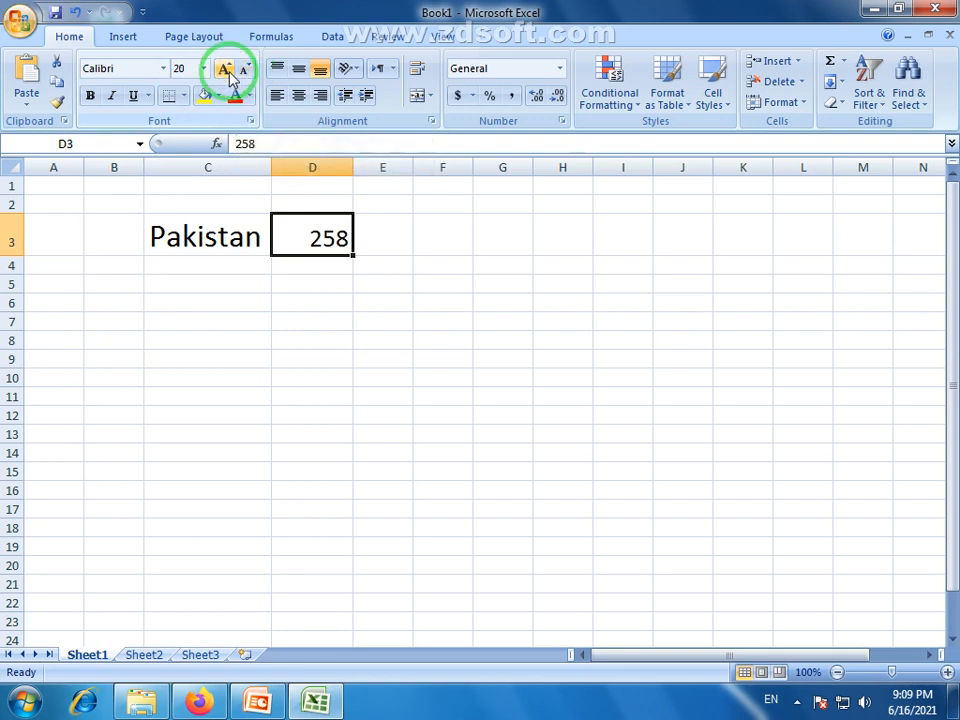
left_click(228, 72)
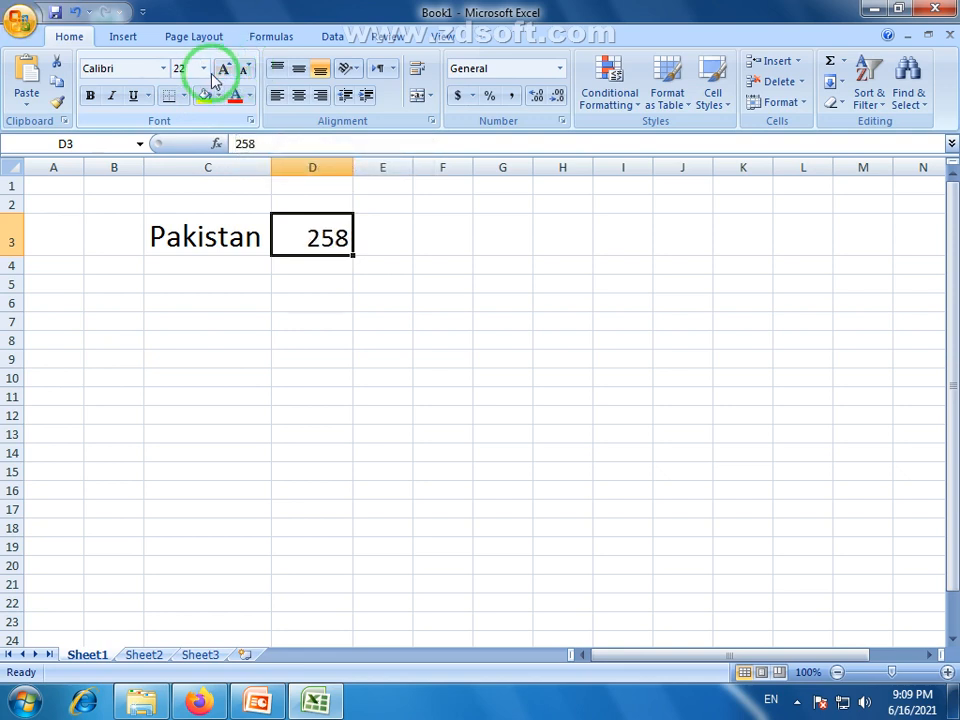
- Change the font of "Pakistan" in cell C3 to AA Sameer Qamri and widen column C to fit the text
left_click(225, 236)
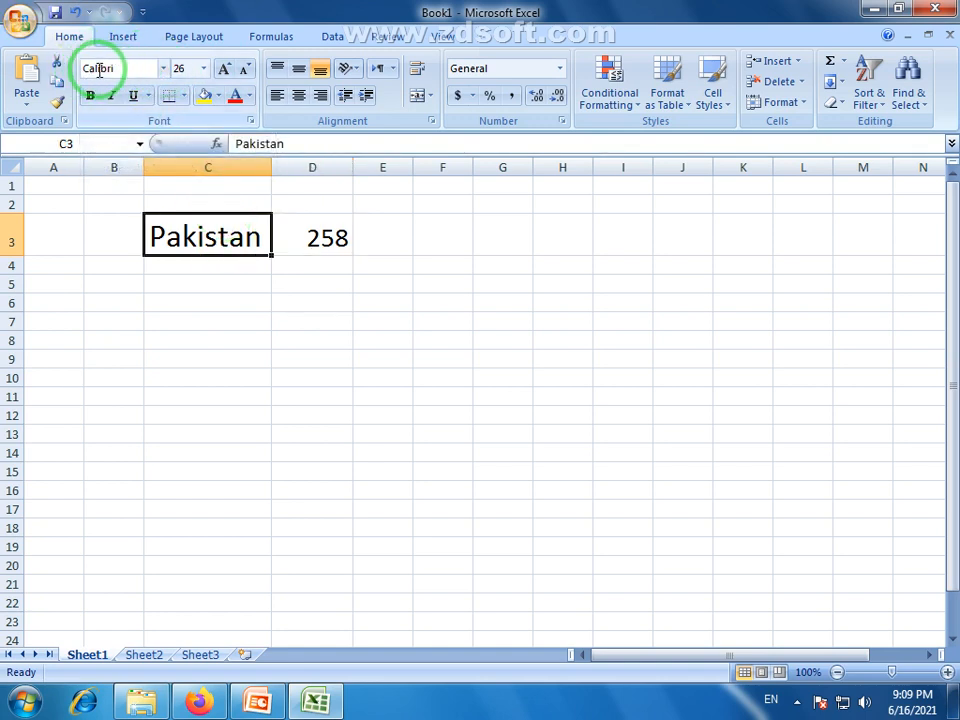
left_click(164, 69)
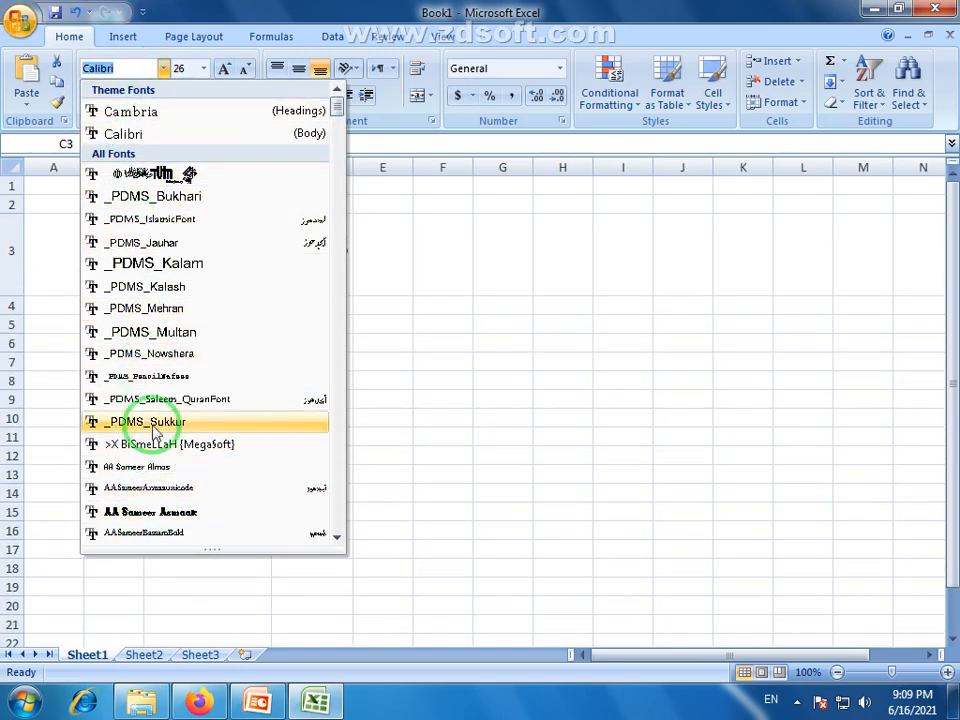
scroll(140, 424, "down", 4)
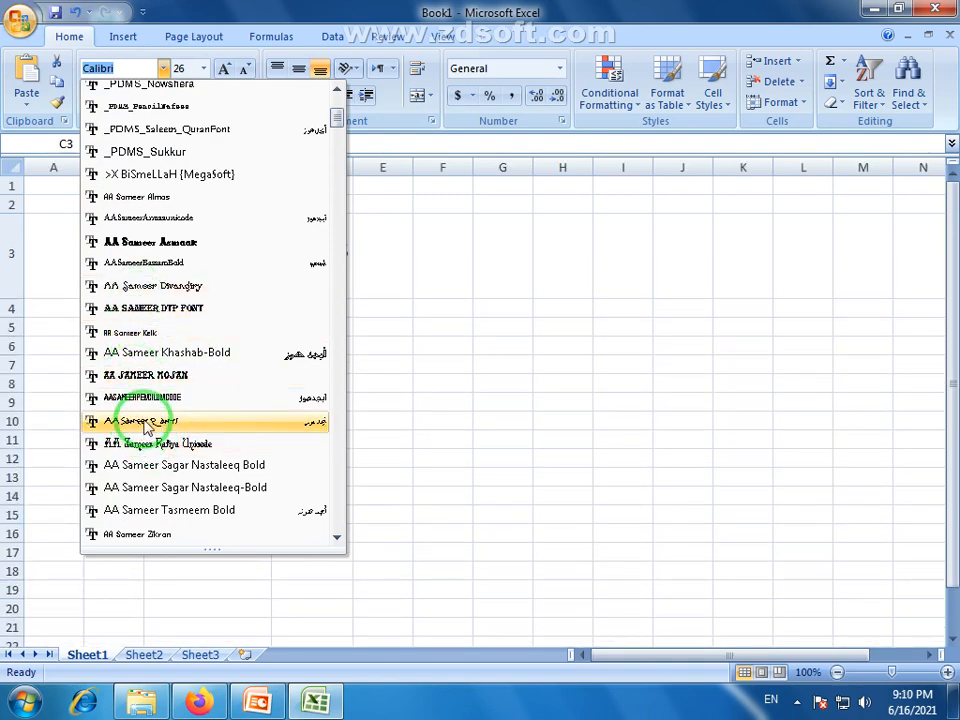
left_click(145, 421)
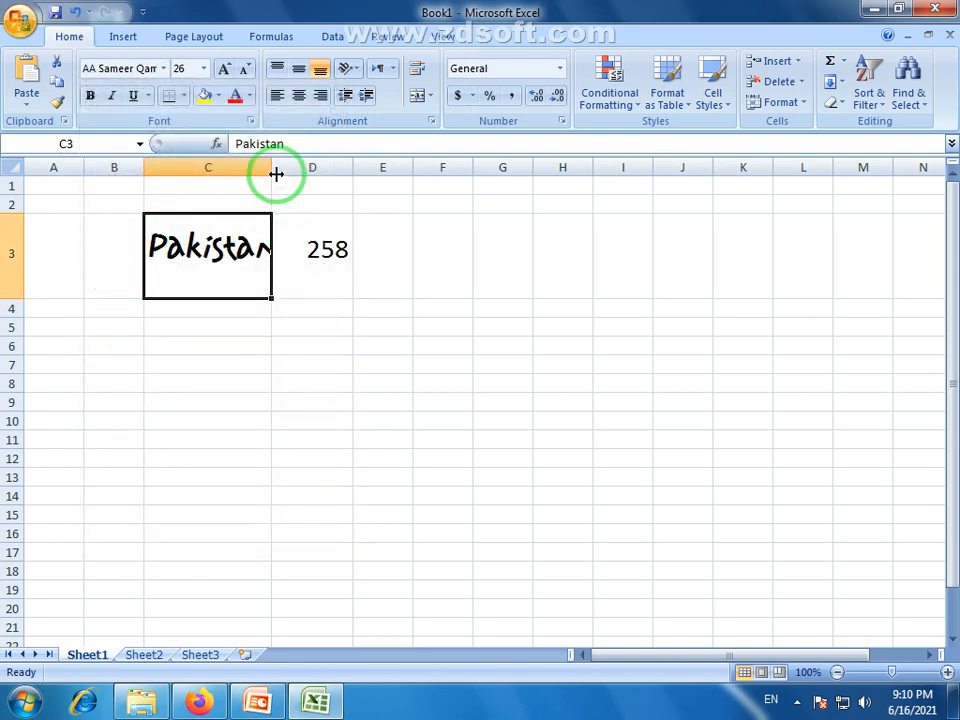
left_click_drag(276, 167, 301, 167)
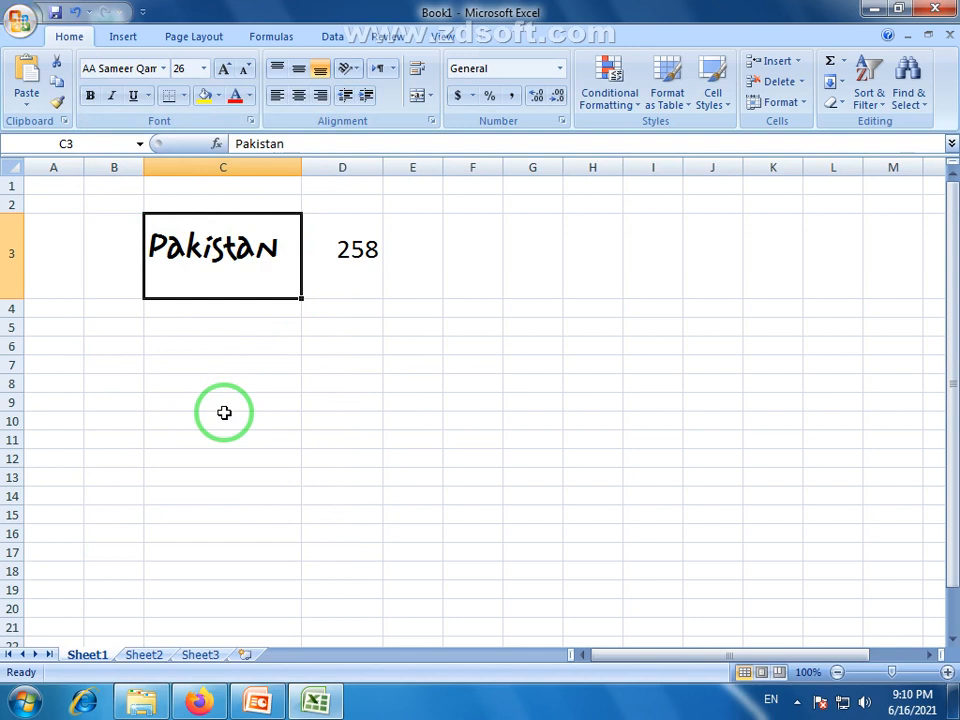
- Change the font of "Pakistan" in cell C3 to the Calibri body theme font
left_click(354, 252)
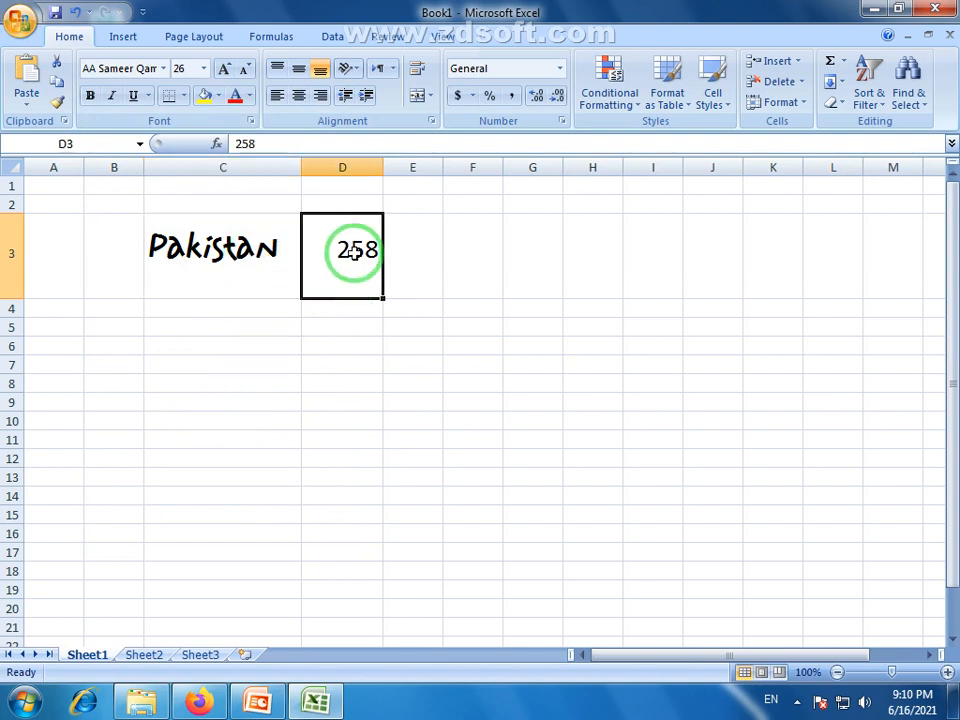
left_click(207, 247)
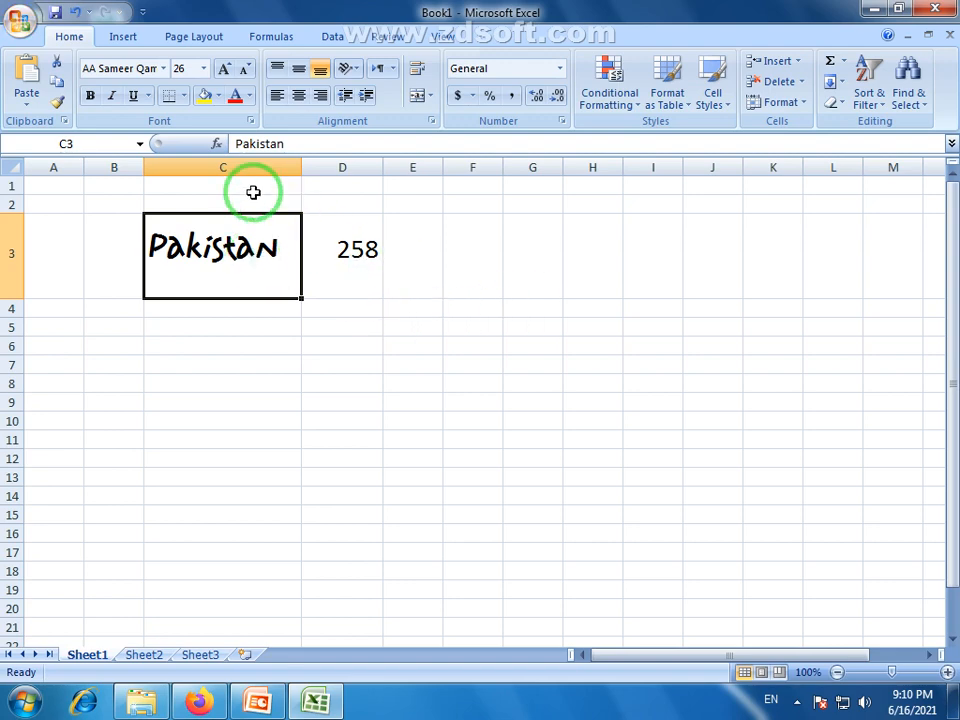
left_click(164, 68)
scroll(145, 268, "up", 3)
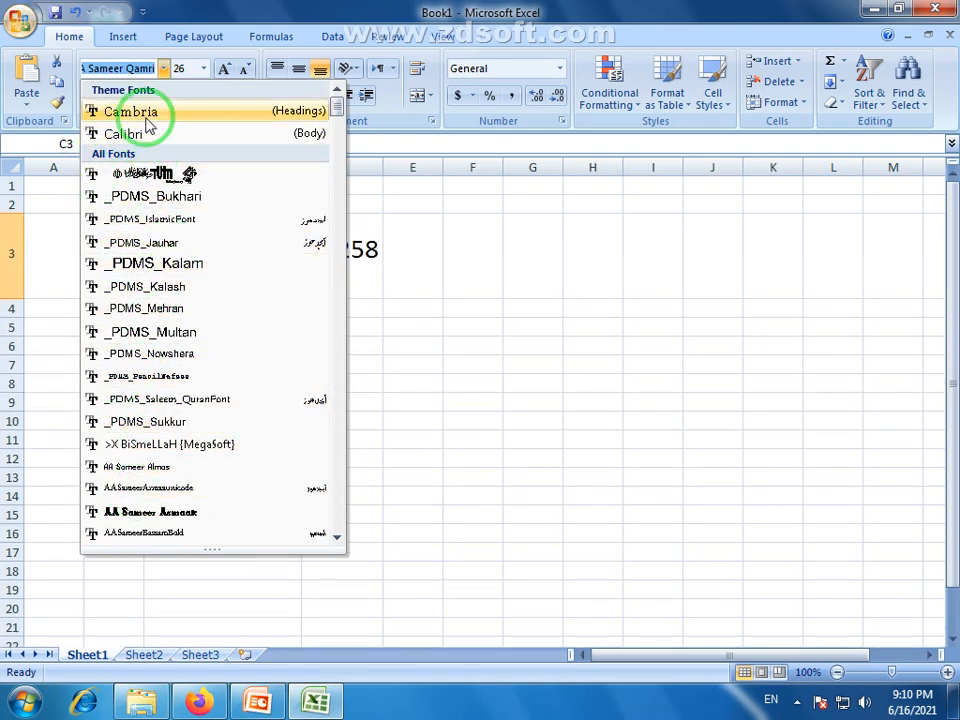
left_click(100, 134)
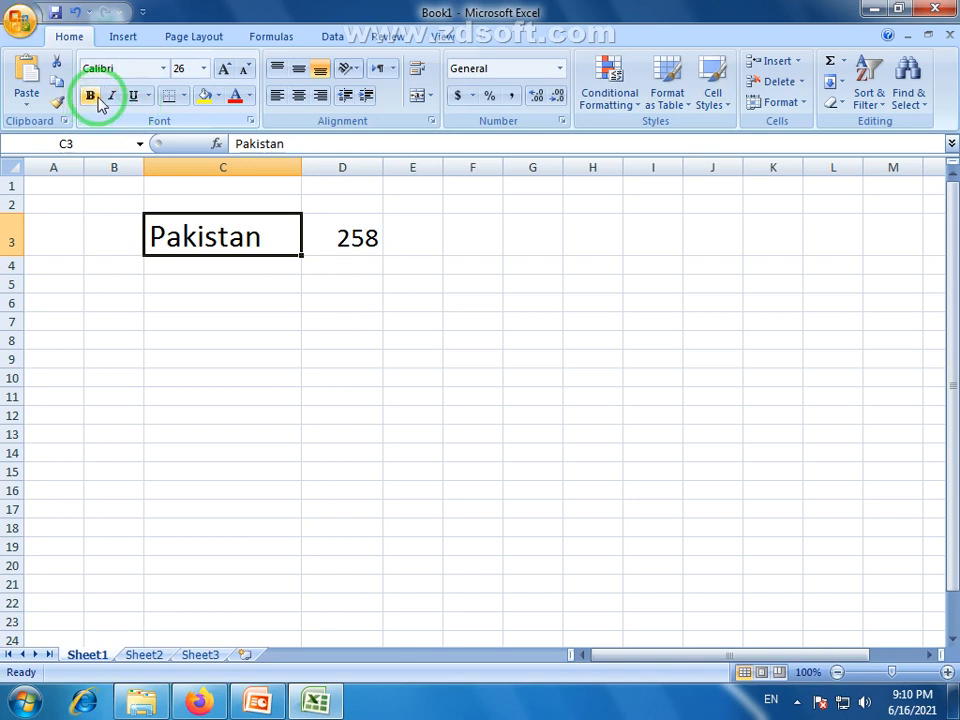
- Make "Pakistan" in cell C3 bold and remove the bold again
left_click(206, 285)
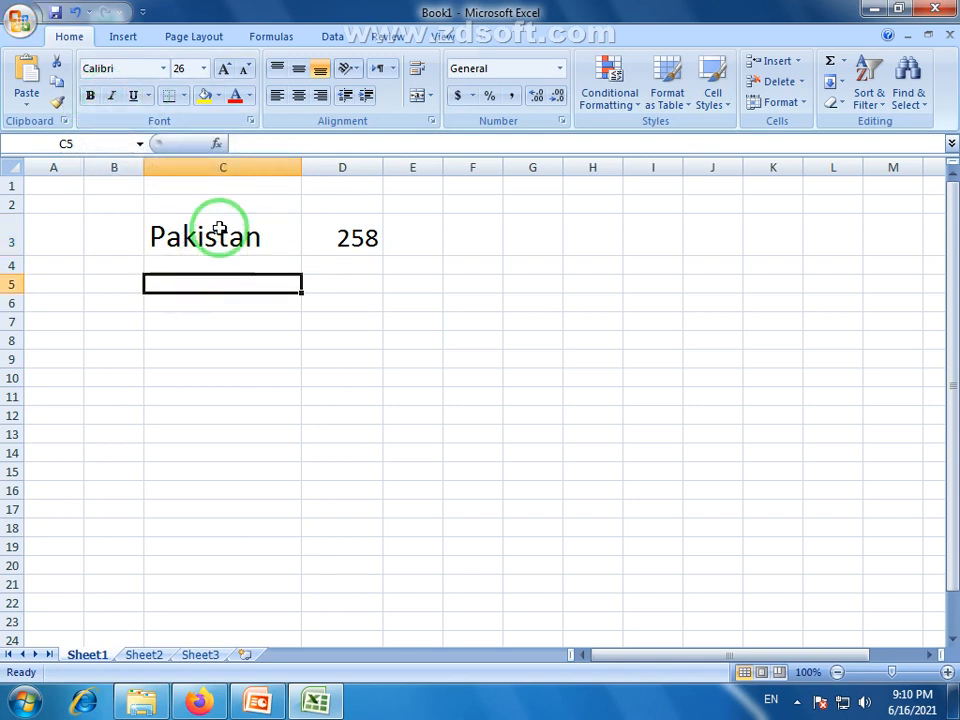
left_click(221, 236)
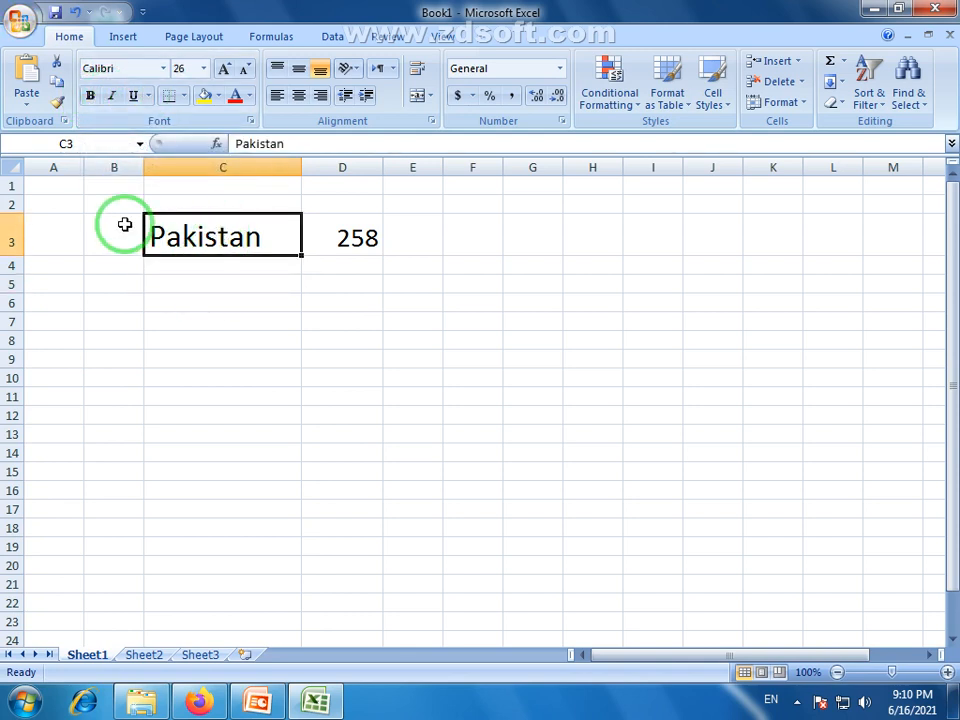
left_click(90, 97)
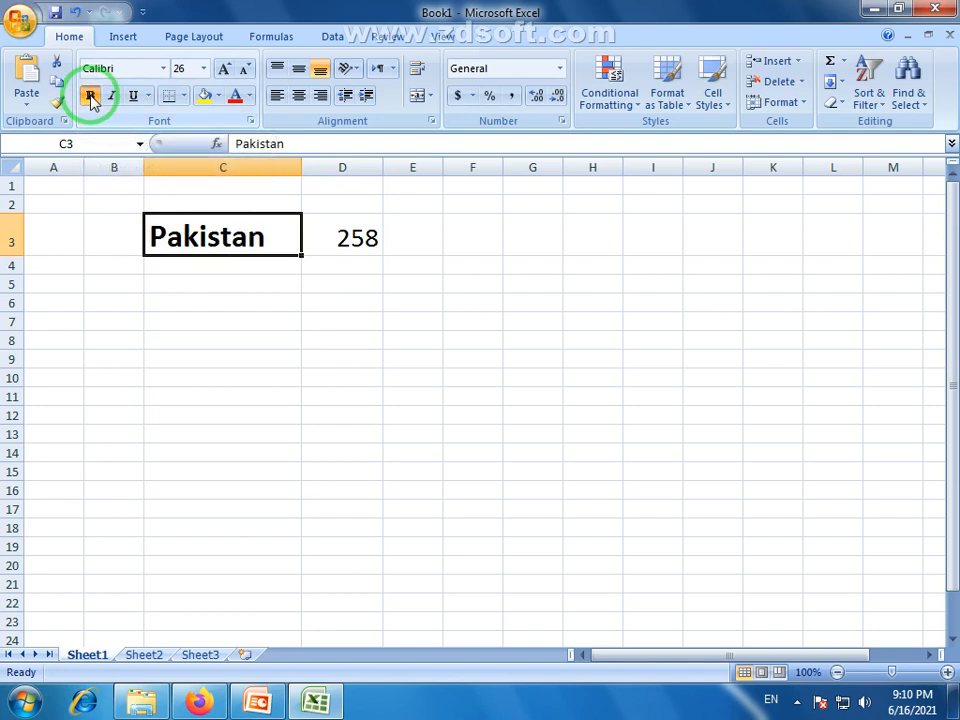
left_click(214, 262)
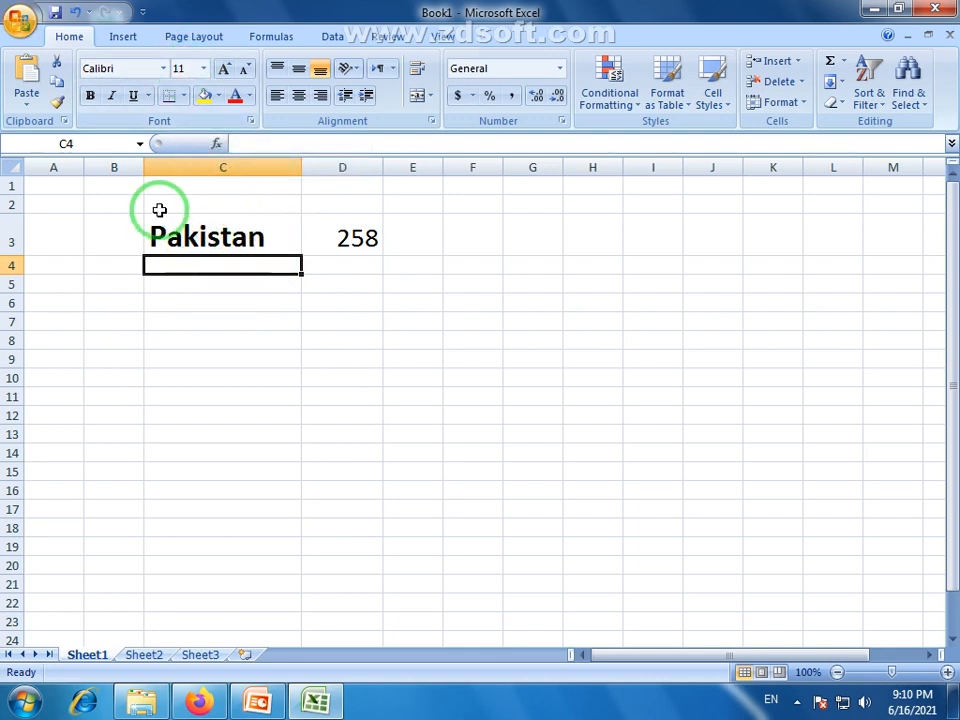
left_click(208, 238)
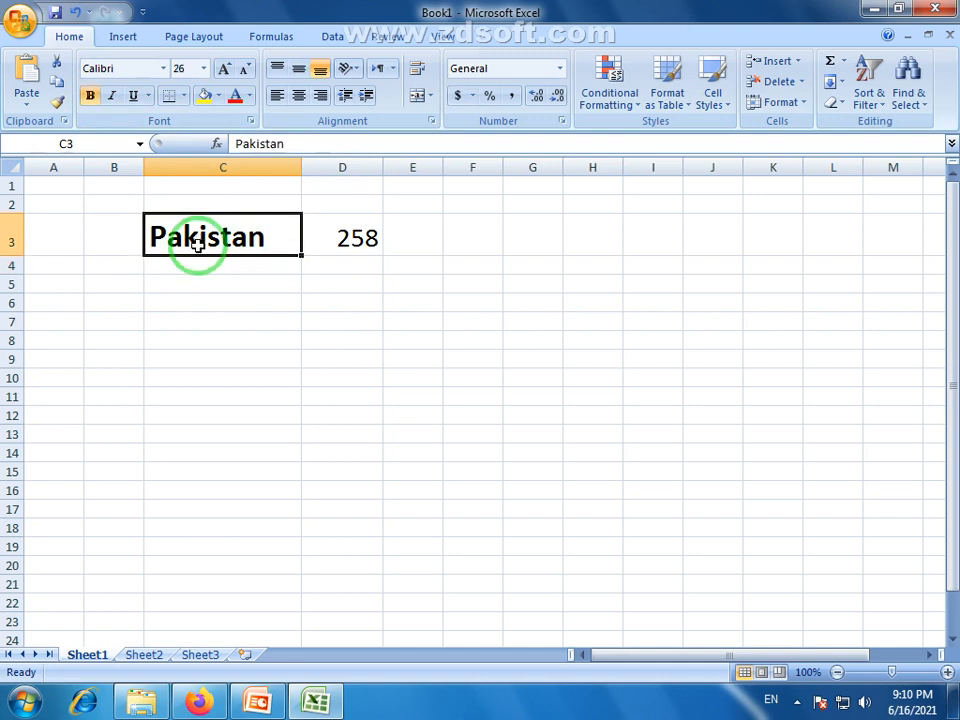
left_click(90, 96)
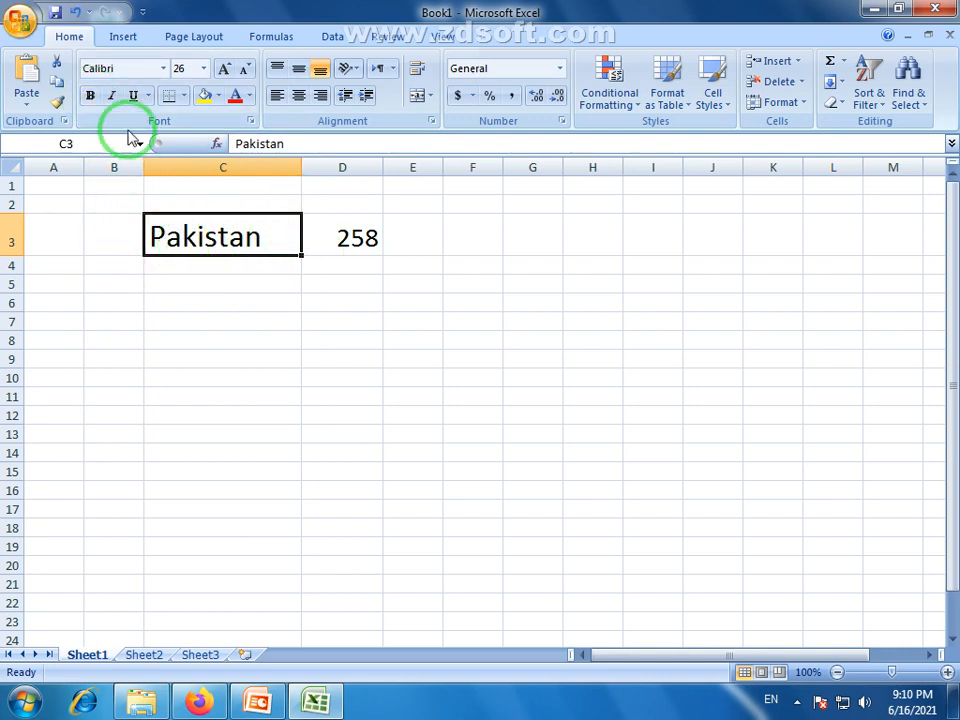
- Make "Pakistan" in cell C3 italic and remove the italics again
left_click(113, 97)
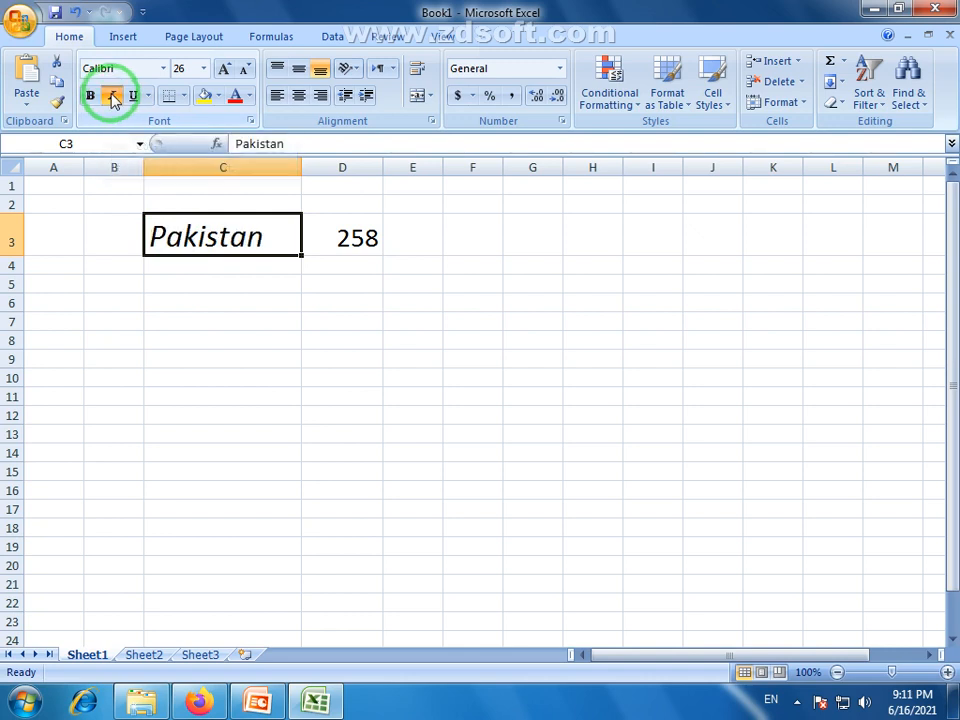
left_click(110, 100)
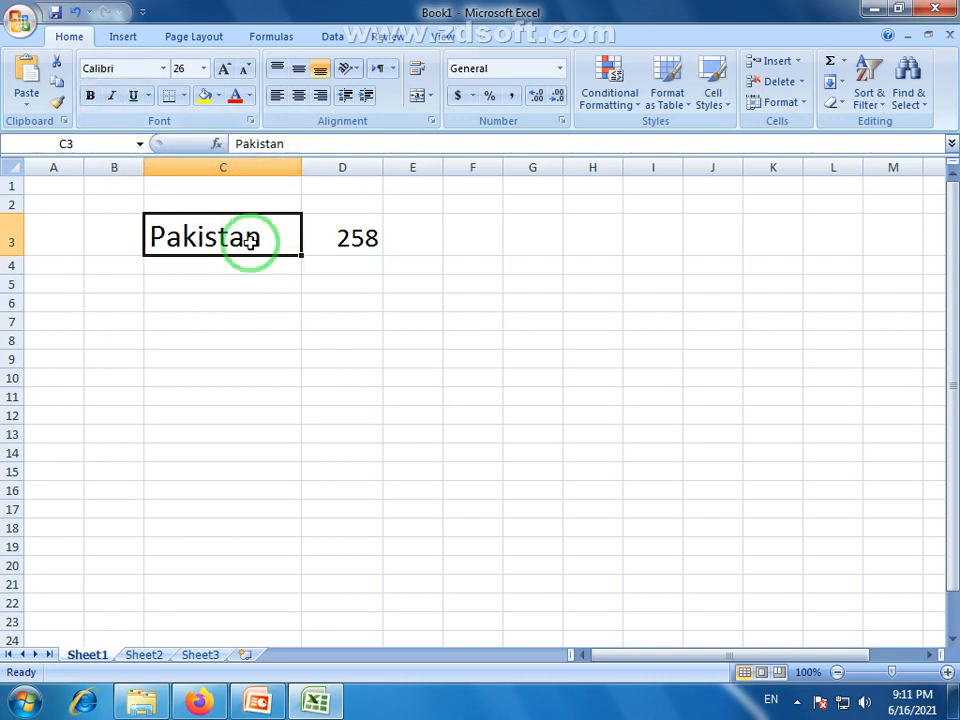
left_click(217, 280)
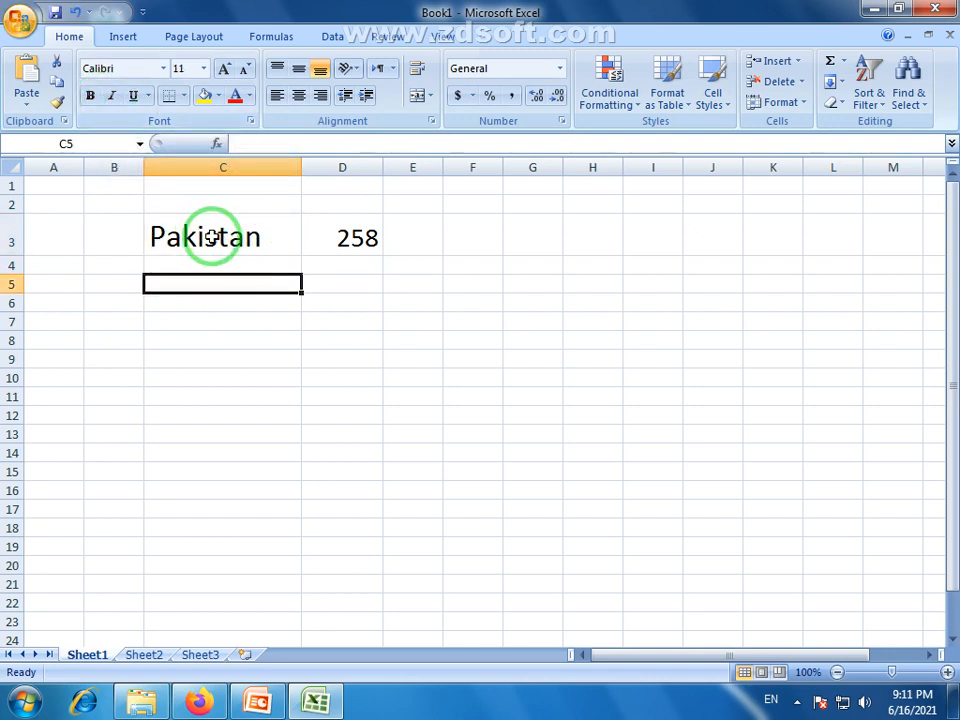
left_click(212, 236)
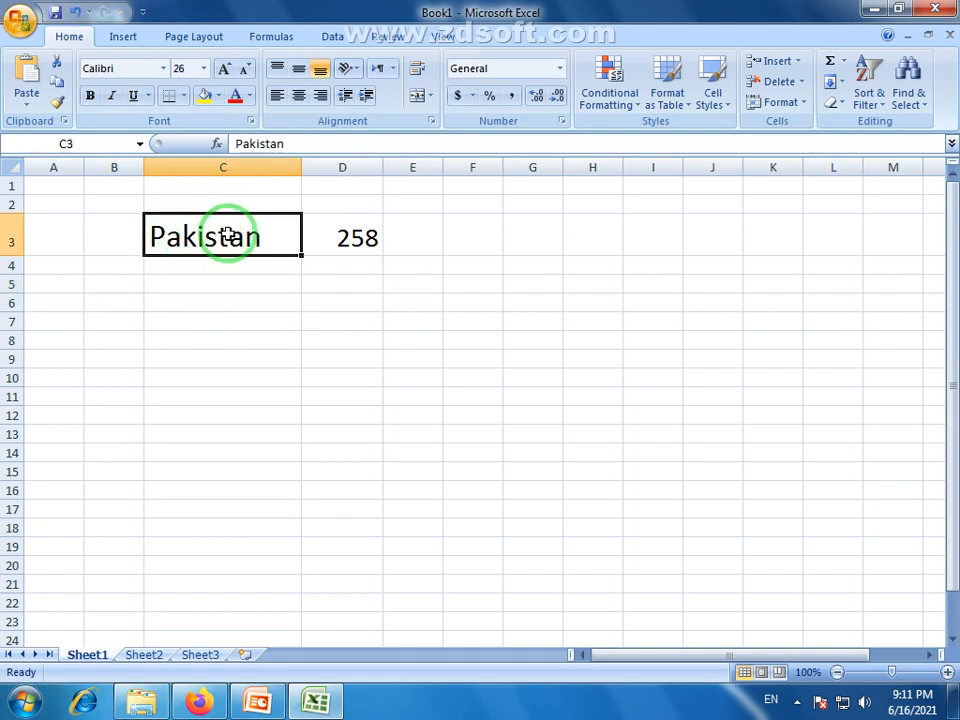
- Toggle bold on and off for cells C3:D3 together and make both cells italic
left_click(237, 302)
left_click_drag(203, 234, 367, 232)
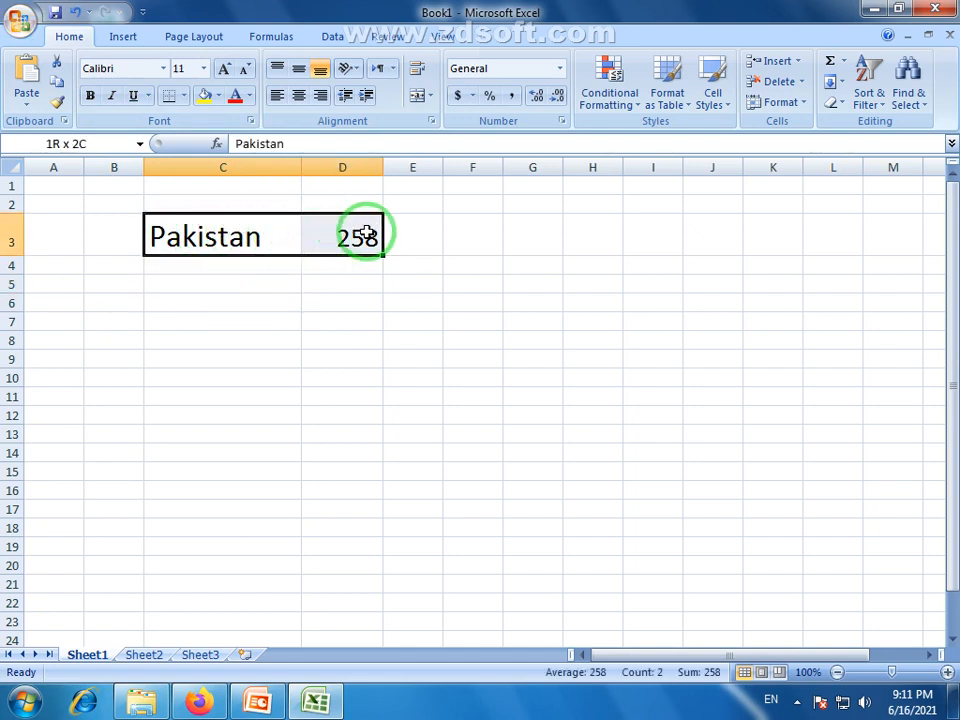
left_click(90, 99)
left_click(90, 100)
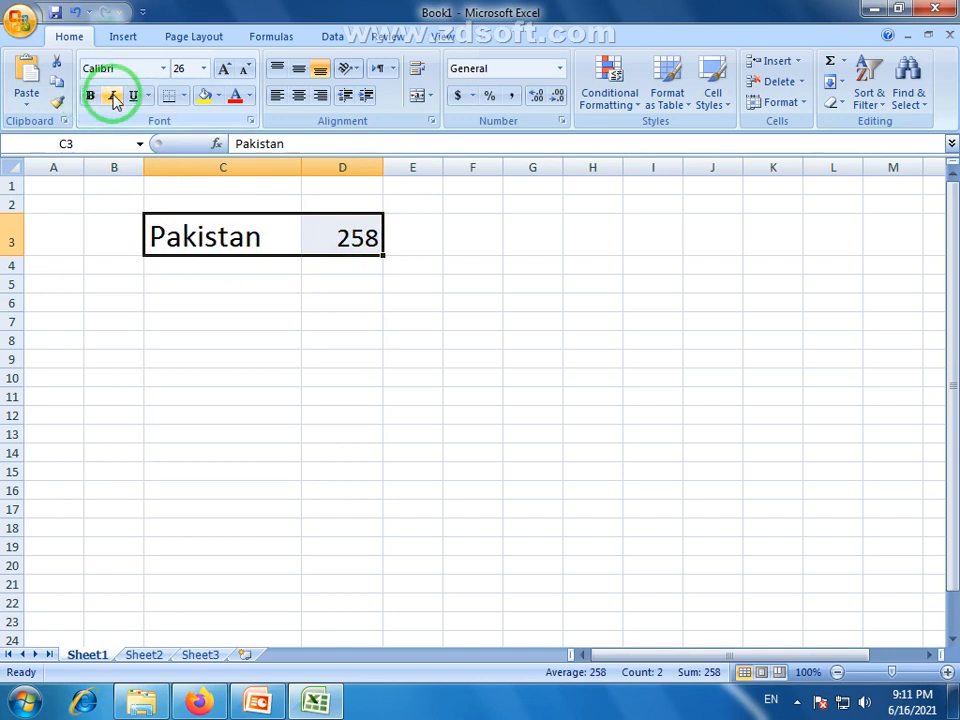
left_click(114, 99)
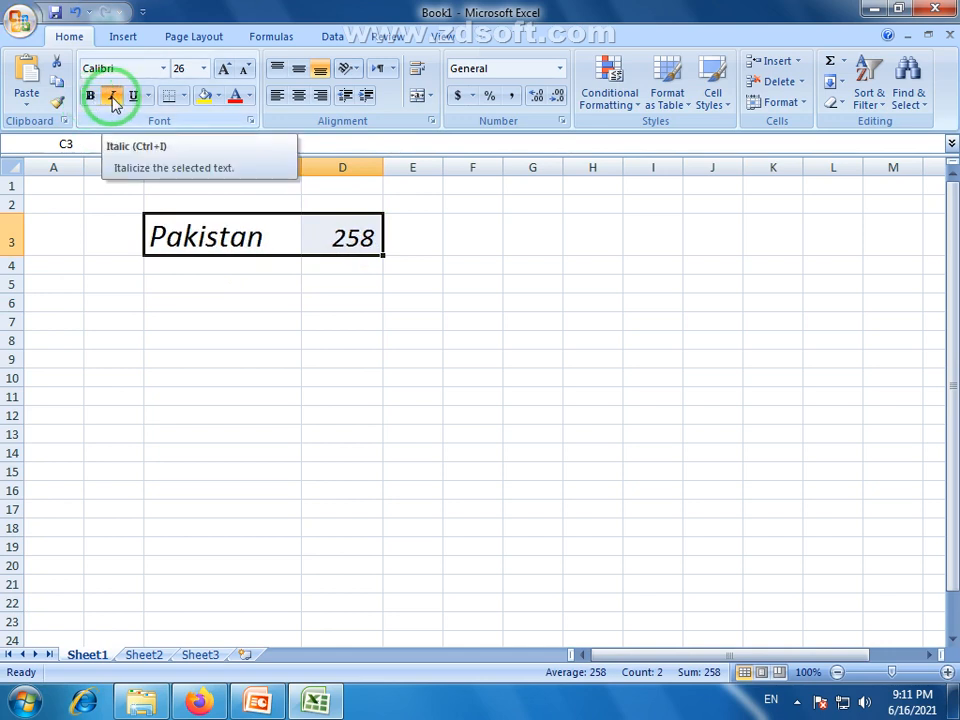
- Apply a single underline to the italic "Pakistan" in cell C3
left_click(238, 250)
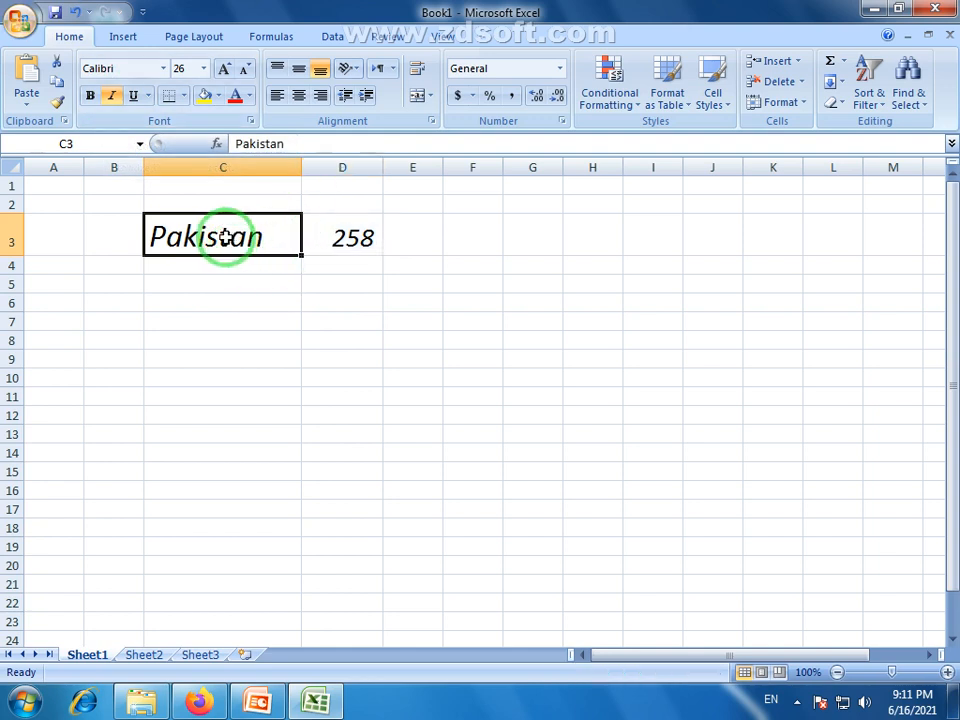
left_click(112, 96)
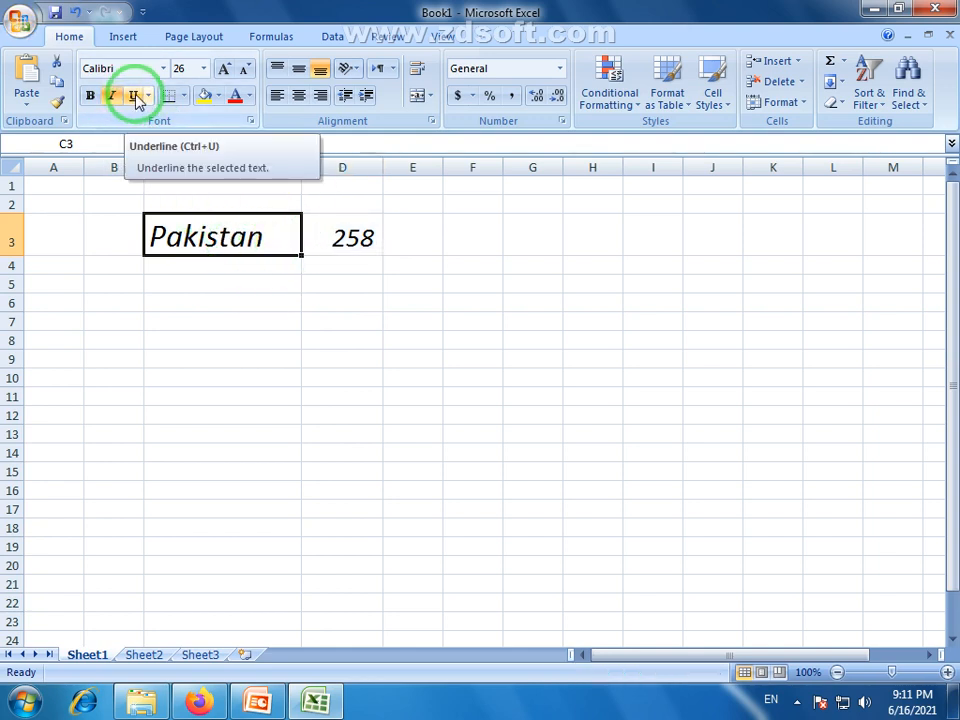
left_click(137, 100)
left_click(214, 305)
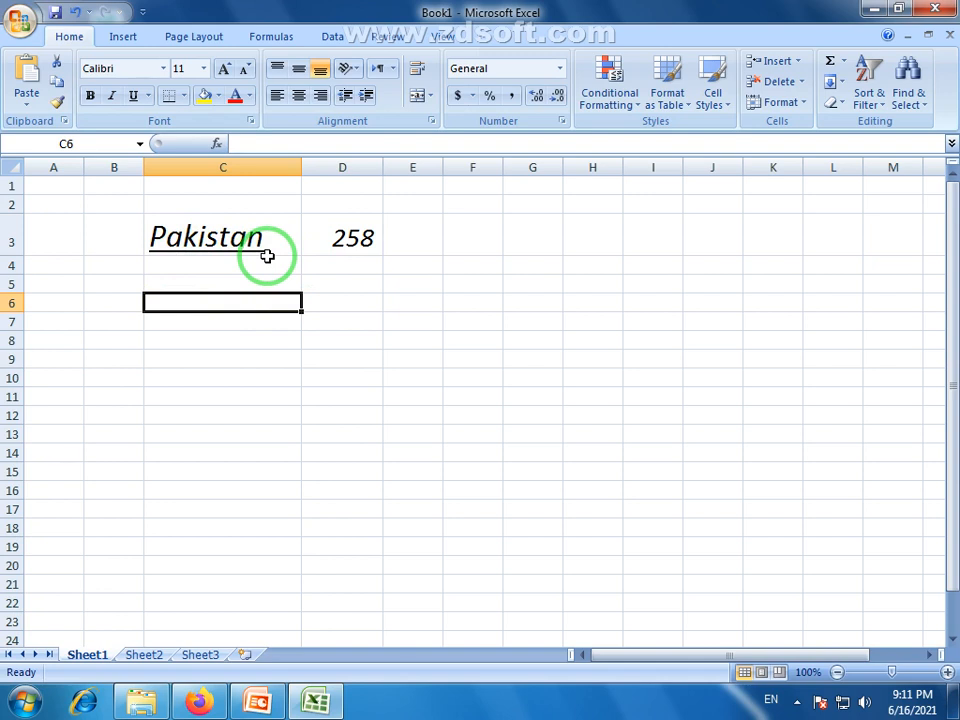
- Narrow column C slightly so it fits the underlined "Pakistan" more closely
left_click(149, 97)
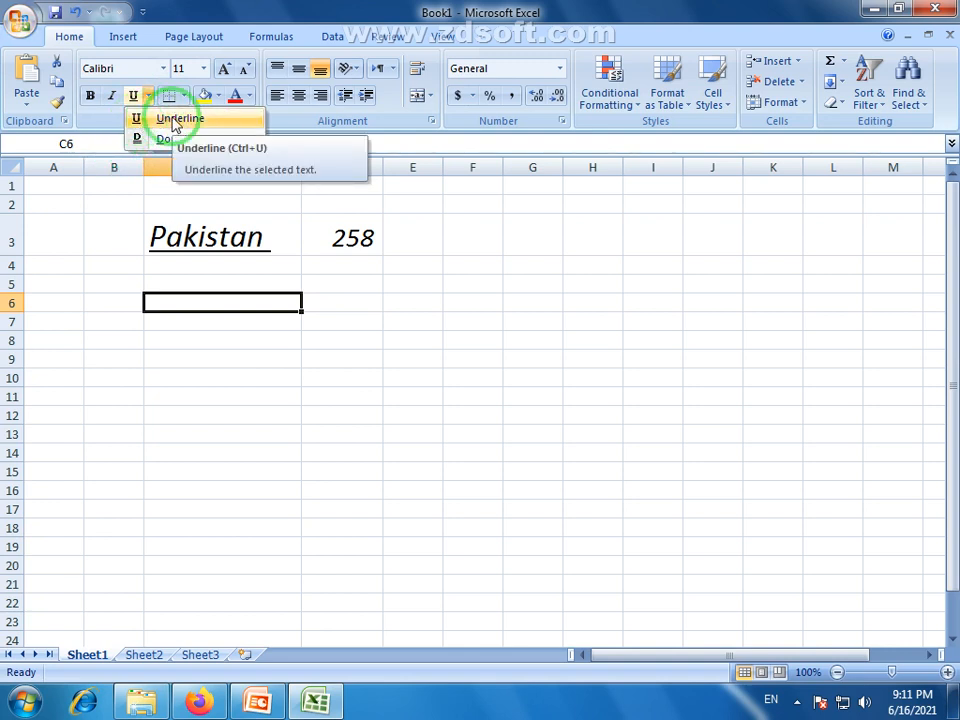
left_click(217, 242)
left_click(214, 232)
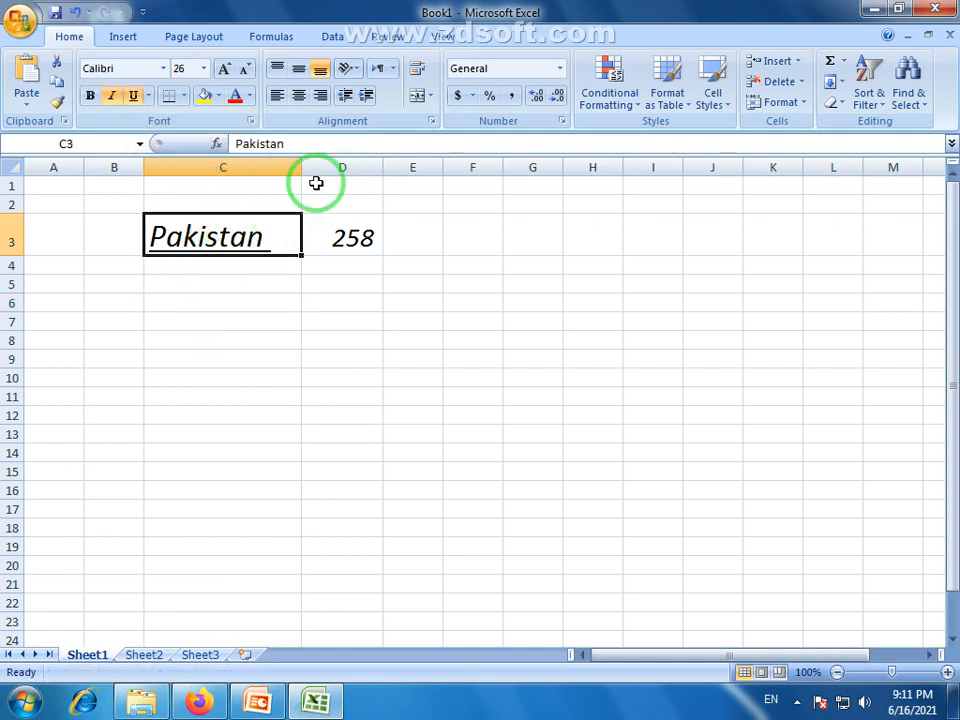
left_click_drag(302, 167, 280, 166)
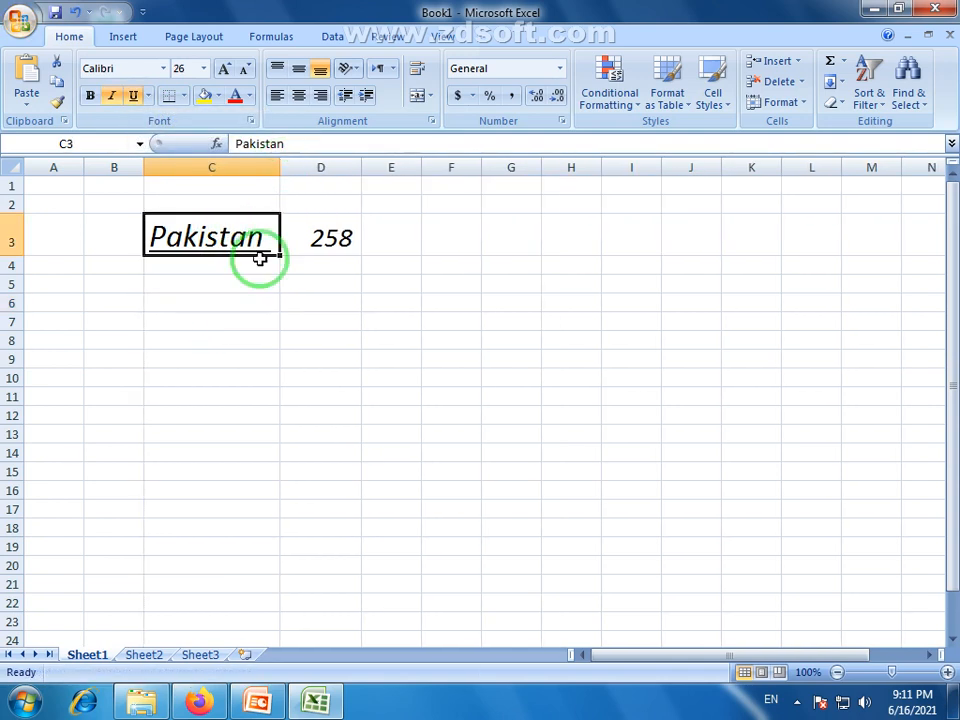
key("Down")
key("Down")
key("Down")
key("Down")
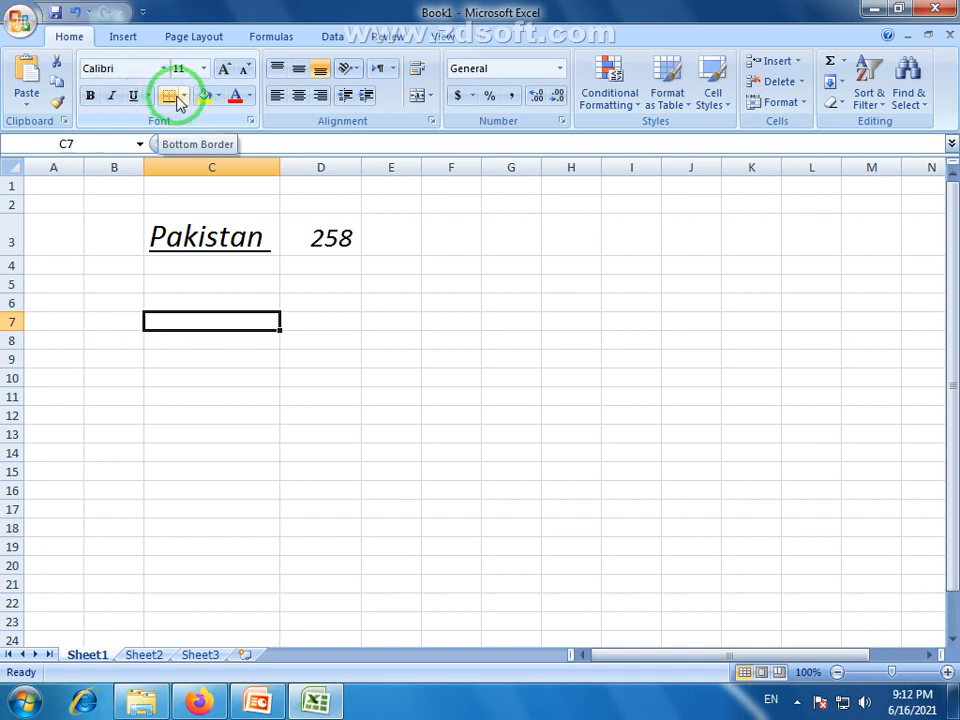
- Enter 1 in cell E6 and fill it down as a series to 10 in E15
left_click(334, 238)
left_click(341, 288)
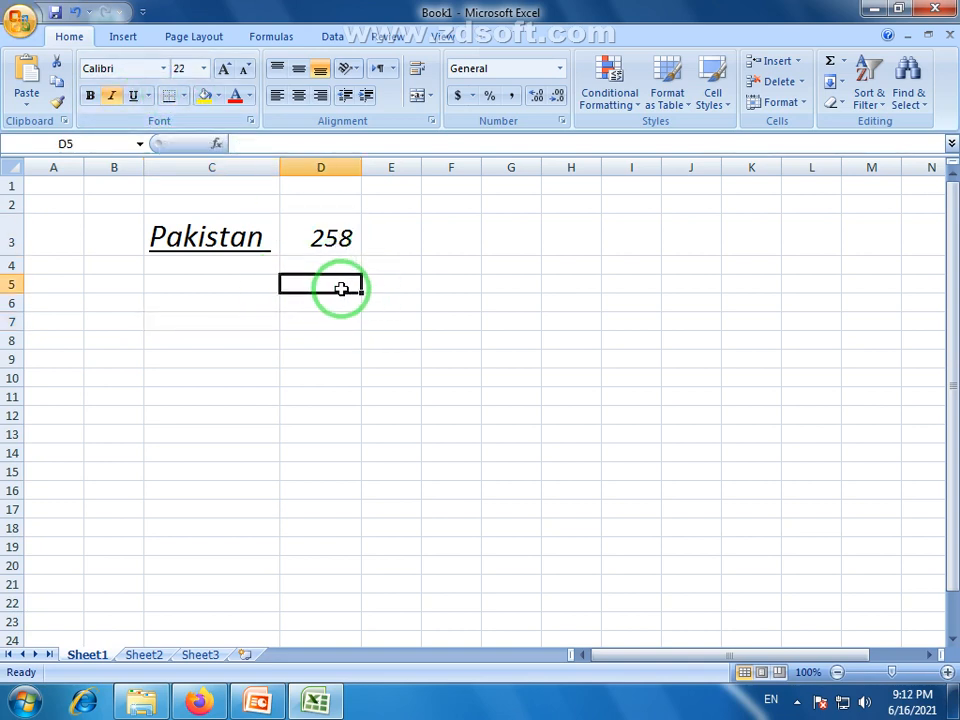
left_click(395, 306)
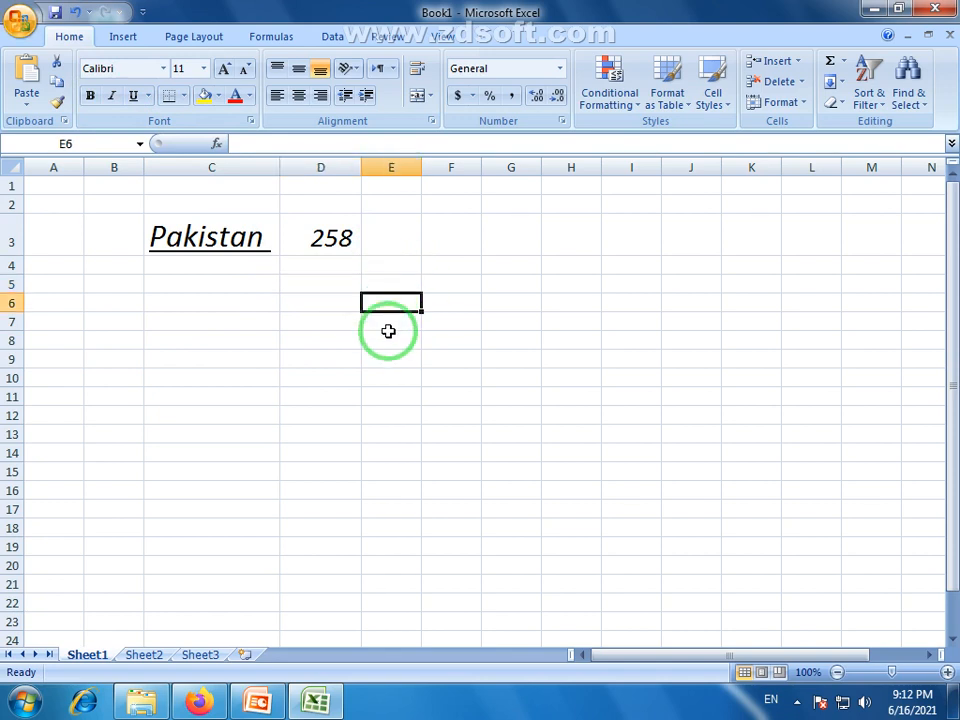
type("1")
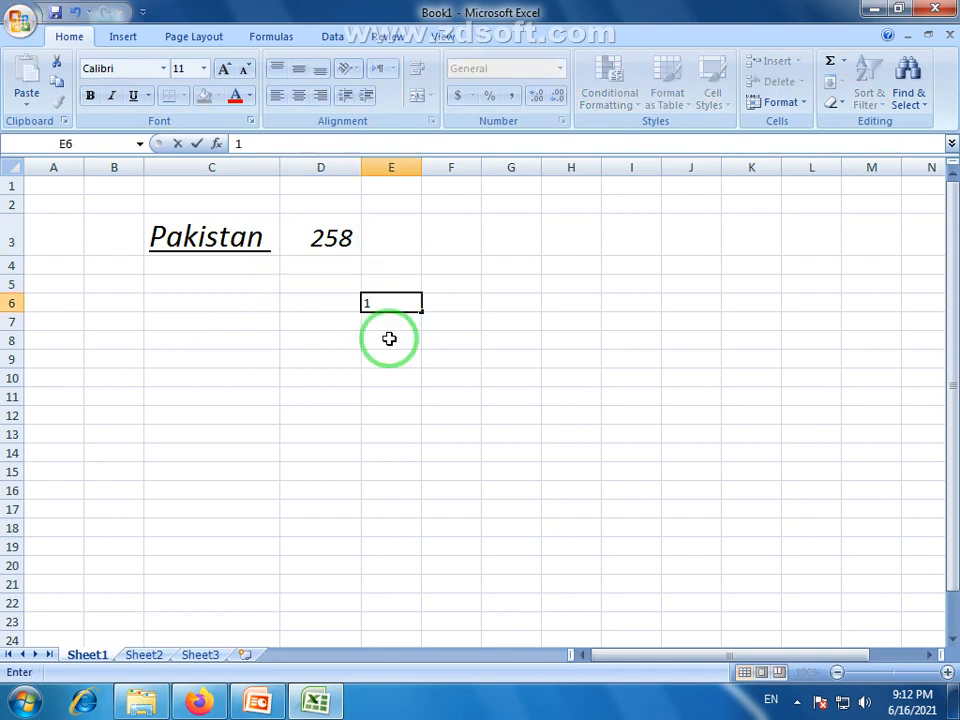
left_click_drag(422, 313, 424, 470)
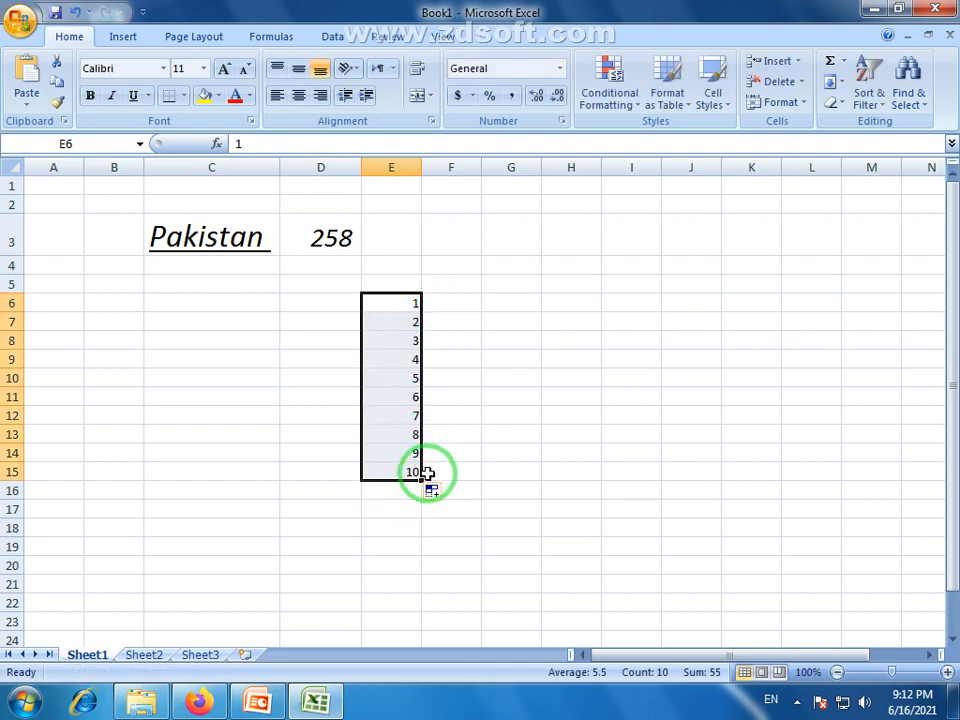
- Fill the series 11 to 20 down F6:F15 and extend both number columns across to column I, ending at 50
left_click(470, 305)
type("11")
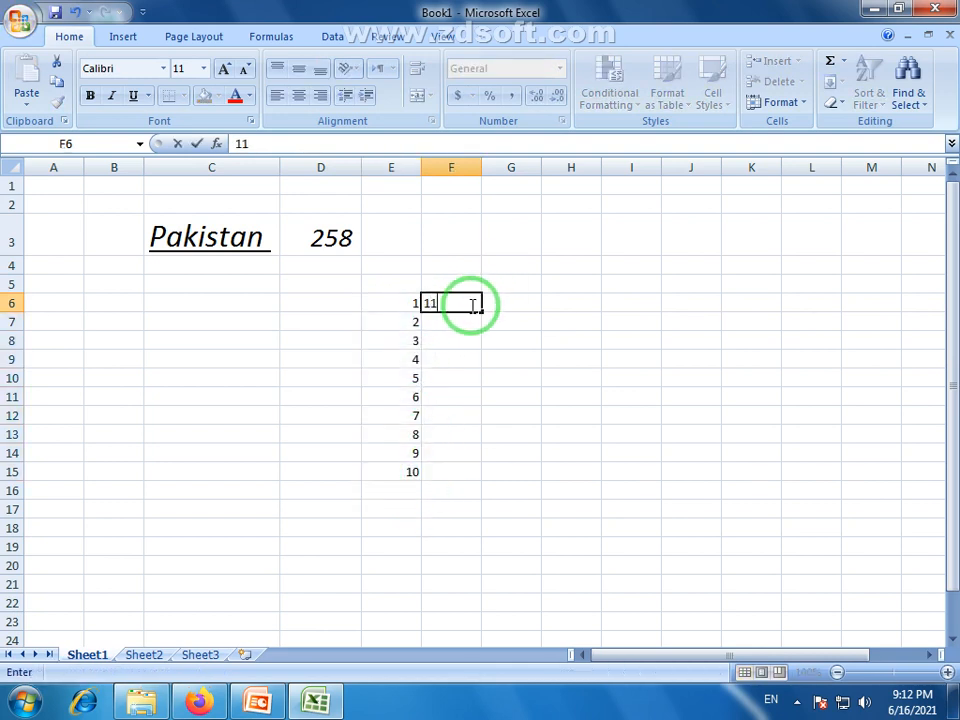
left_click_drag(480, 311, 478, 486)
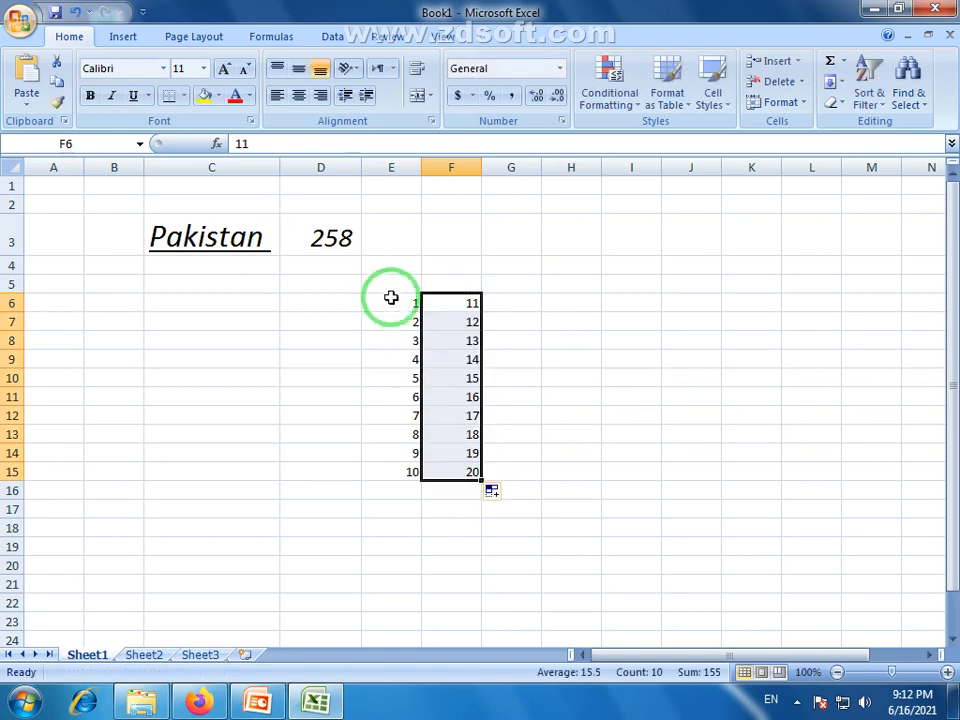
left_click_drag(388, 298, 658, 489)
left_click(516, 434)
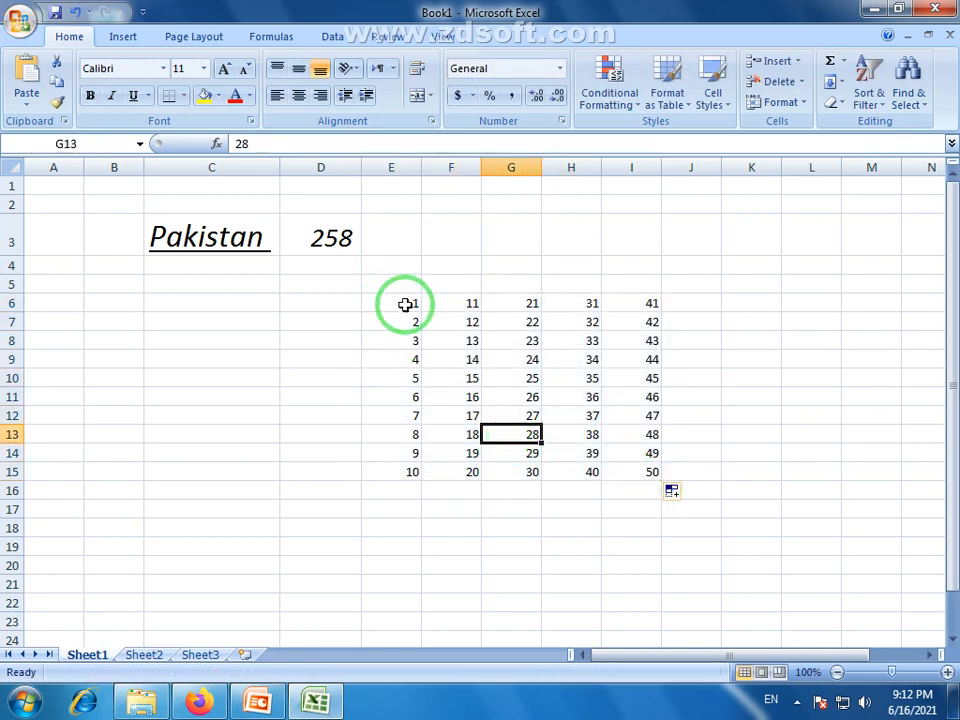
- Center the numbers in E6:I15 horizontally and enlarge their font by three size steps
left_click_drag(407, 304, 630, 478)
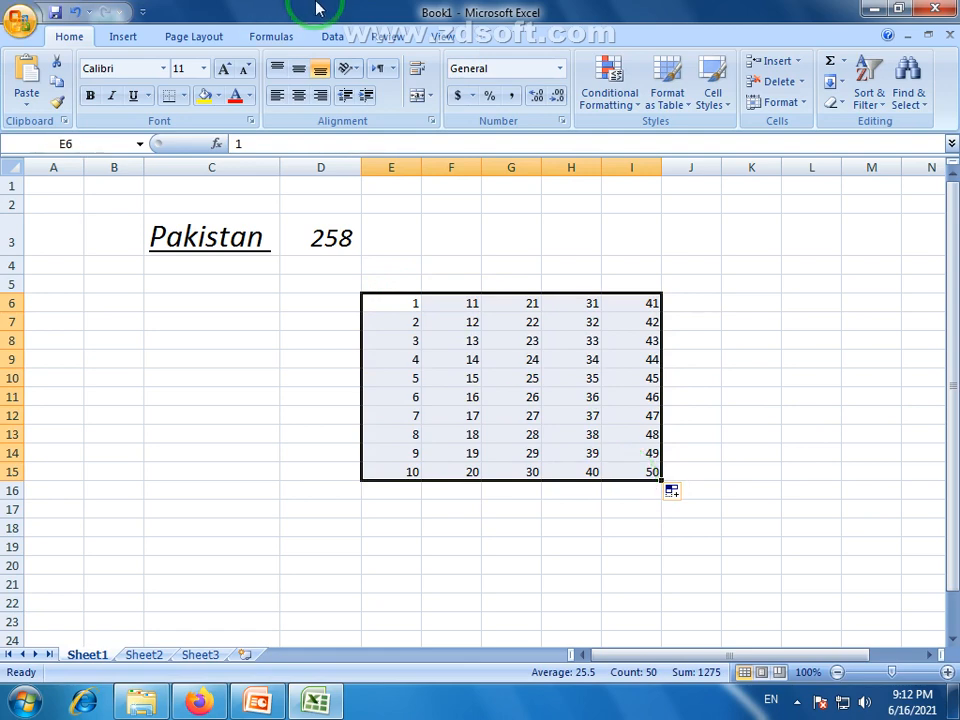
left_click(298, 100)
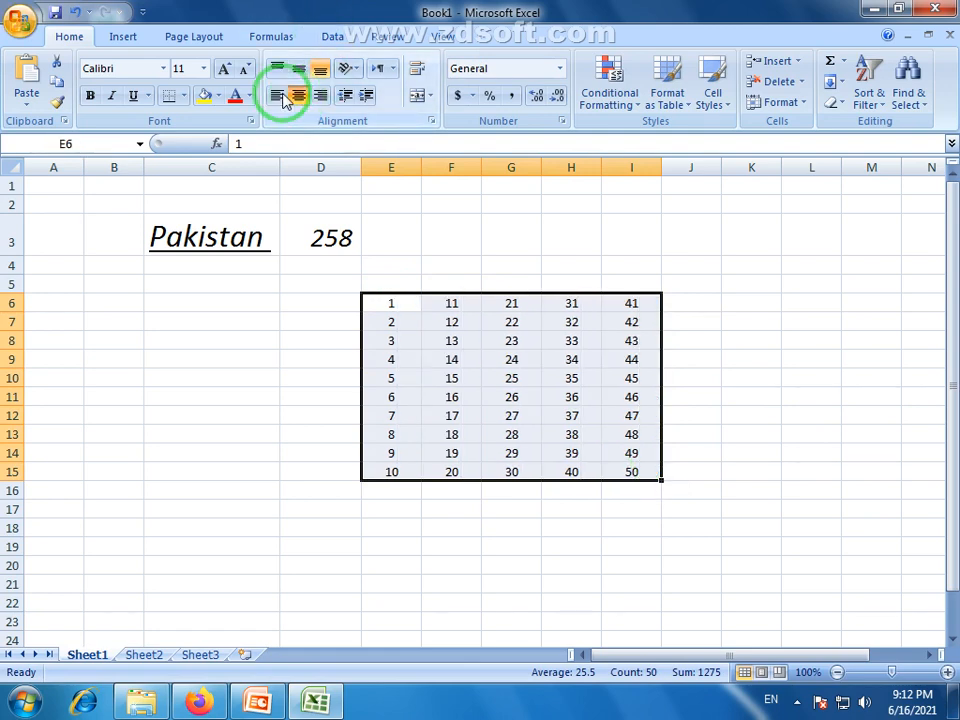
left_click(224, 72)
left_click(224, 72)
left_click(224, 72)
left_click(729, 388)
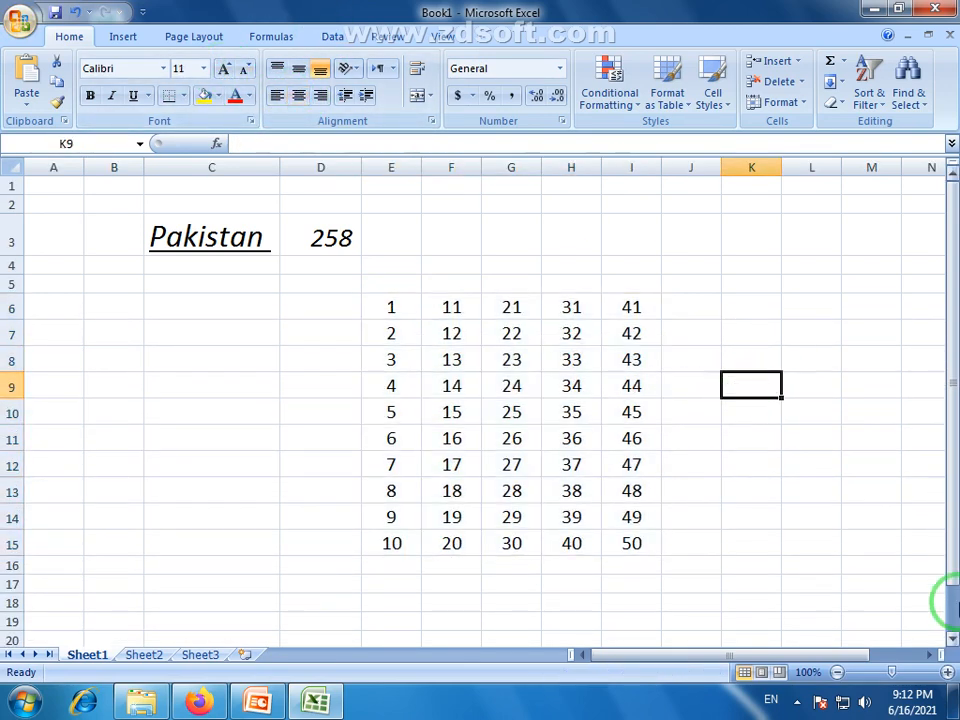
left_click(947, 674)
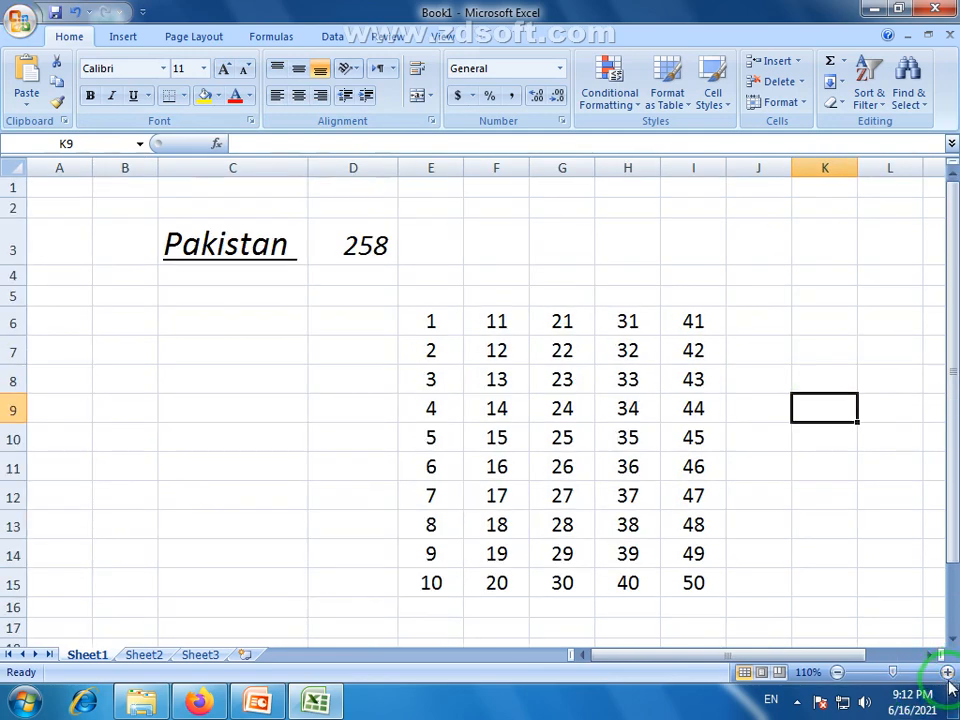
- Enlarge the sheet view to 120% around the number table and look over the available border types
left_click(947, 674)
left_click_drag(857, 653, 874, 645)
left_click_drag(955, 456, 904, 500)
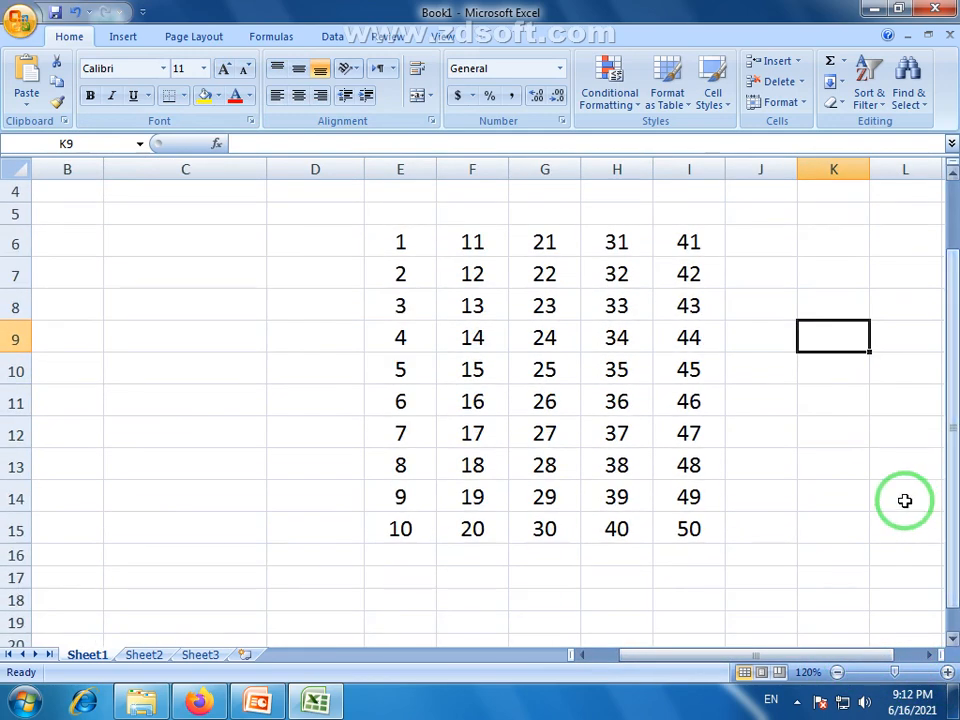
left_click(822, 492)
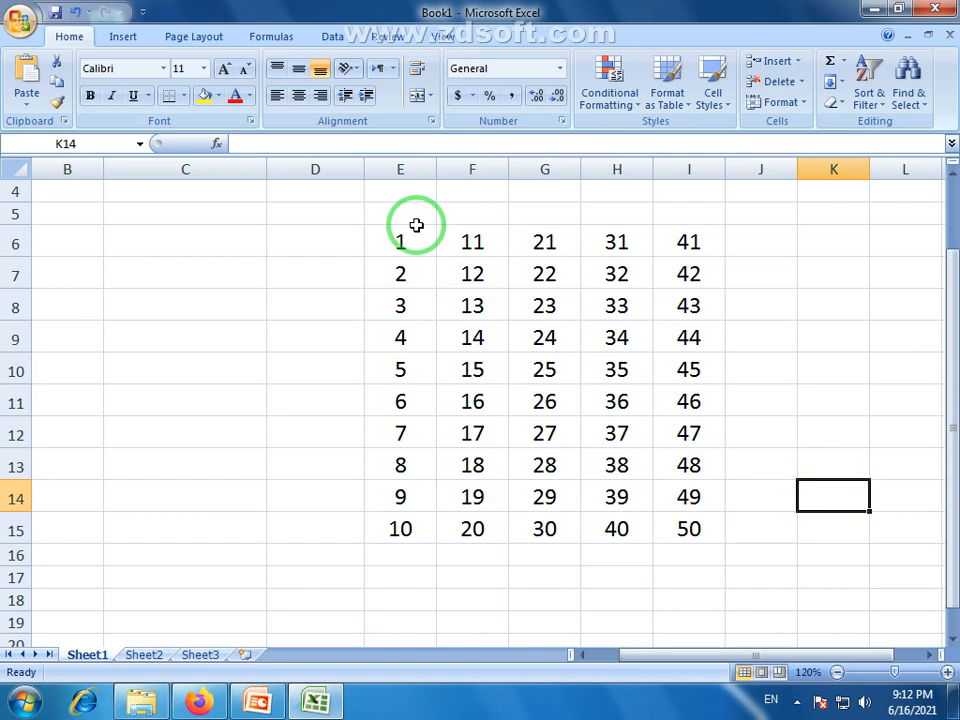
left_click(185, 97)
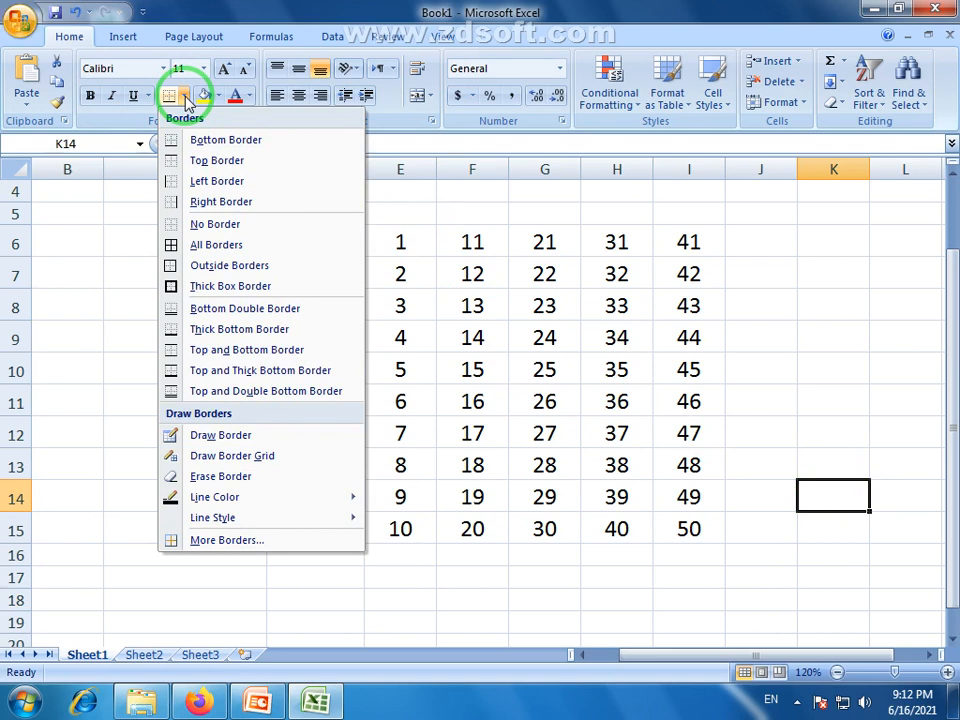
left_click(134, 210)
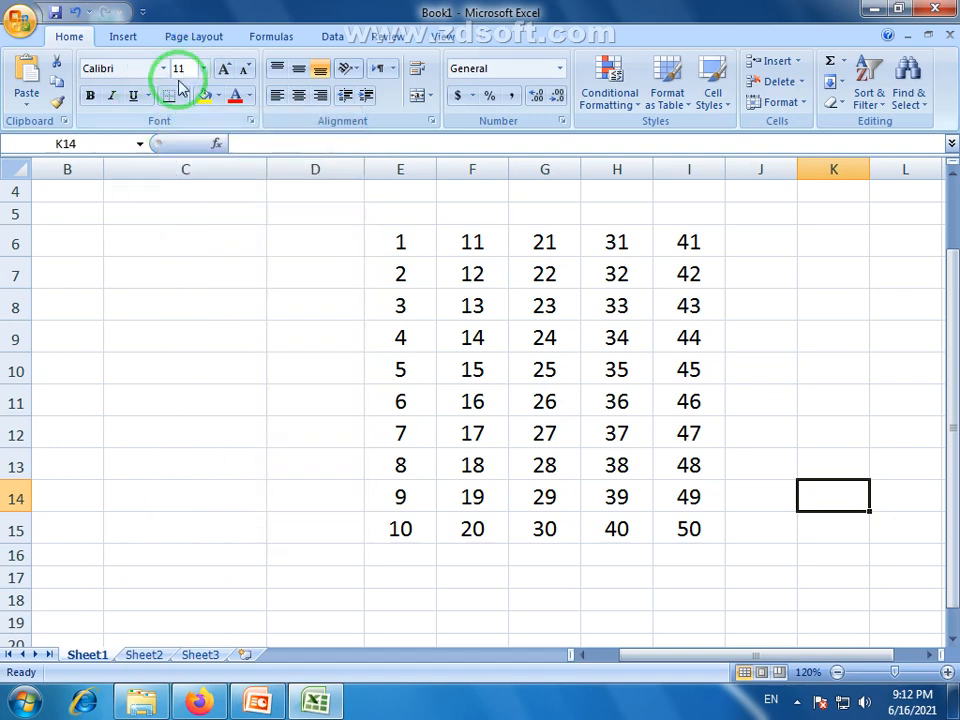
left_click(542, 372)
left_click_drag(404, 244, 680, 538)
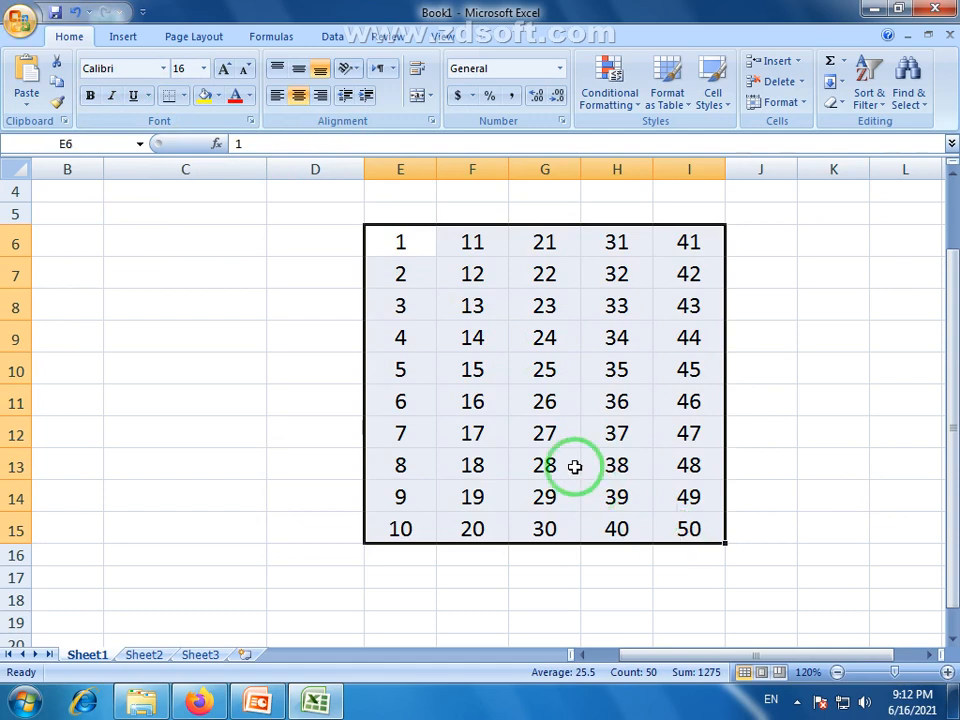
left_click(472, 401)
left_click_drag(402, 250, 667, 531)
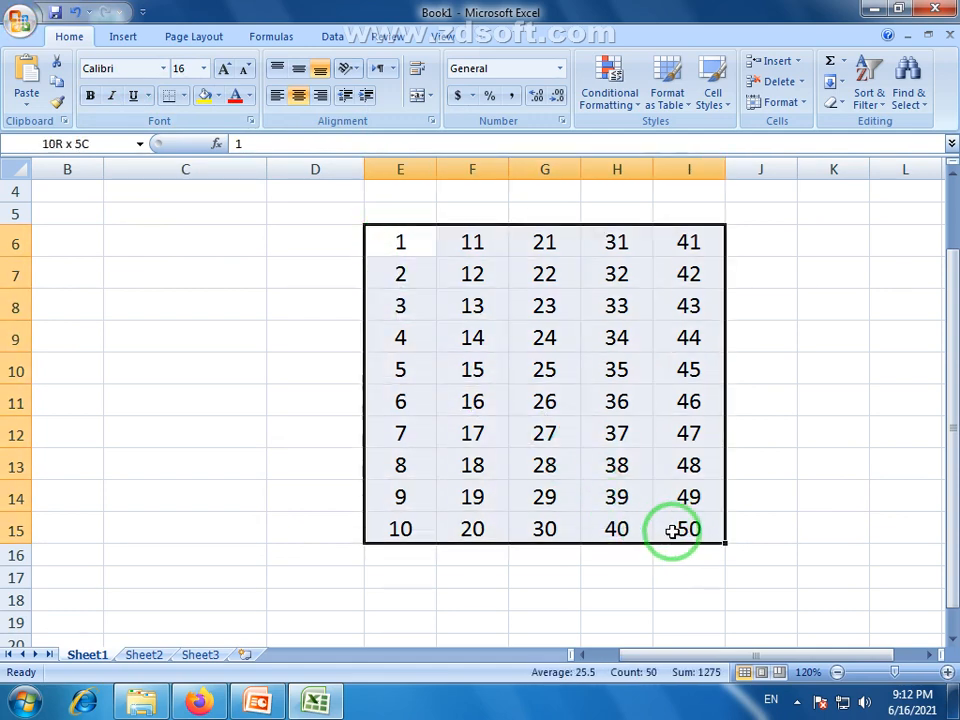
left_click(514, 573)
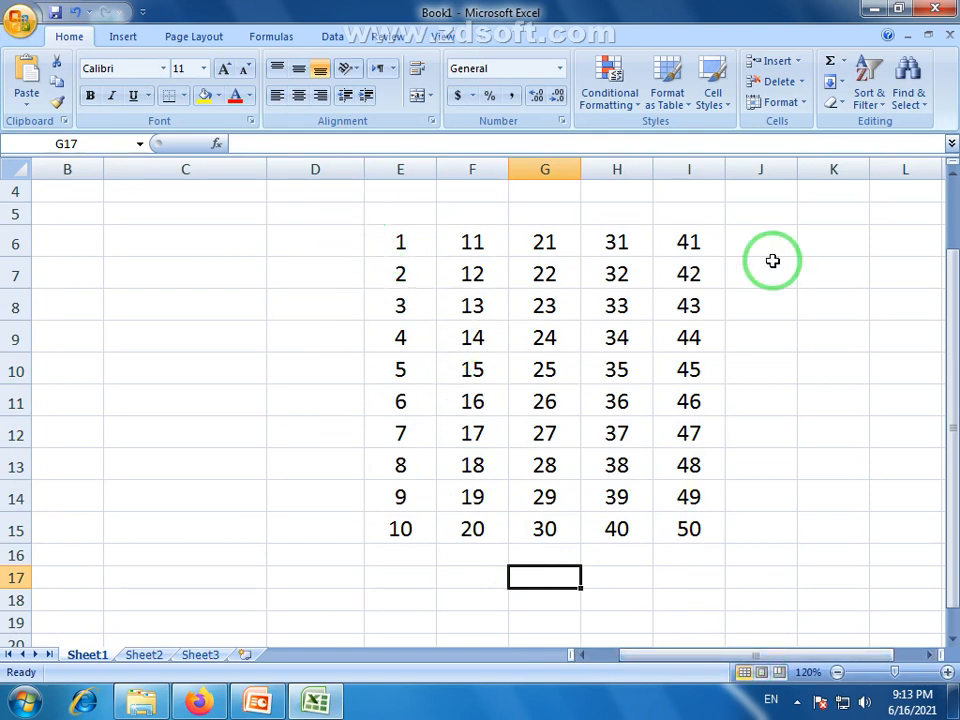
left_click_drag(380, 240, 667, 536)
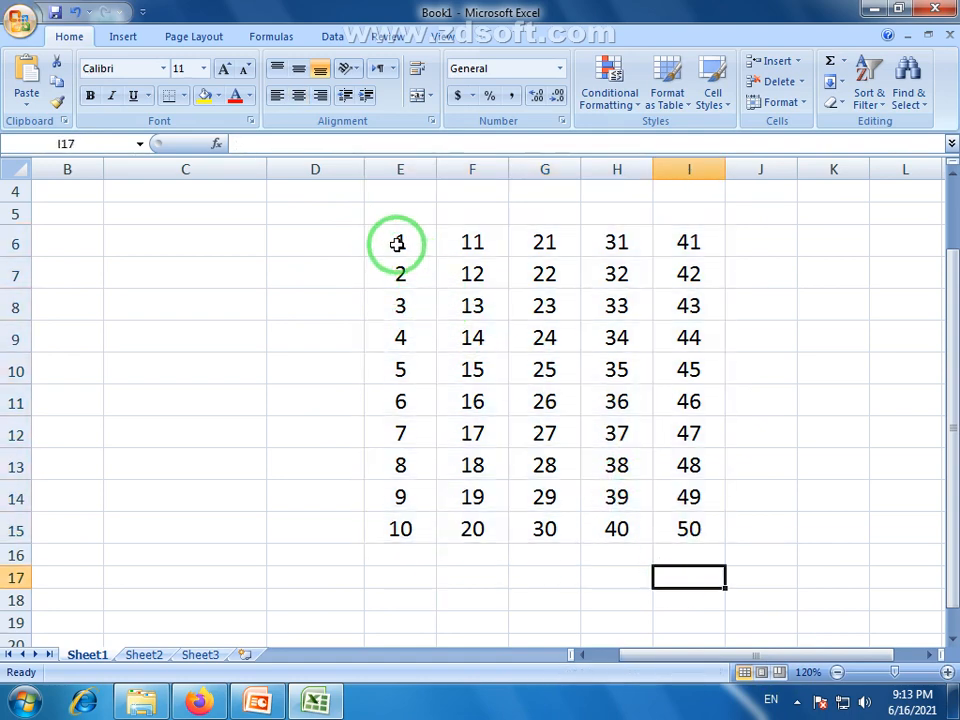
- Add a bottom border to the number table E6:I15 and deselect it to check the line
left_click_drag(392, 244, 672, 536)
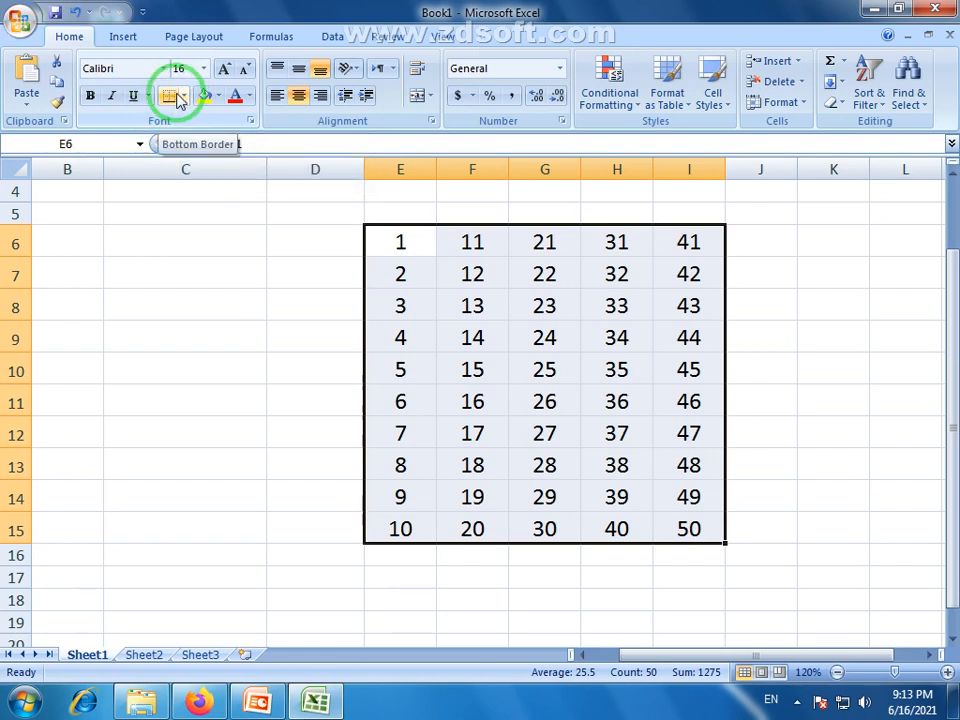
left_click(168, 97)
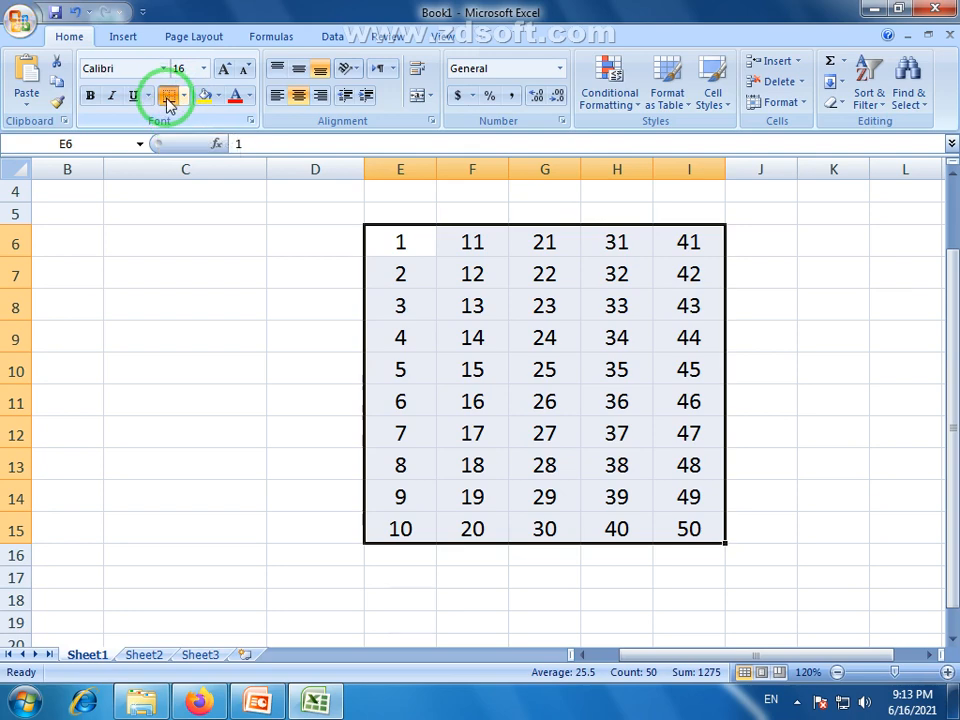
left_click(462, 592)
left_click_drag(395, 235, 690, 530)
left_click(392, 556)
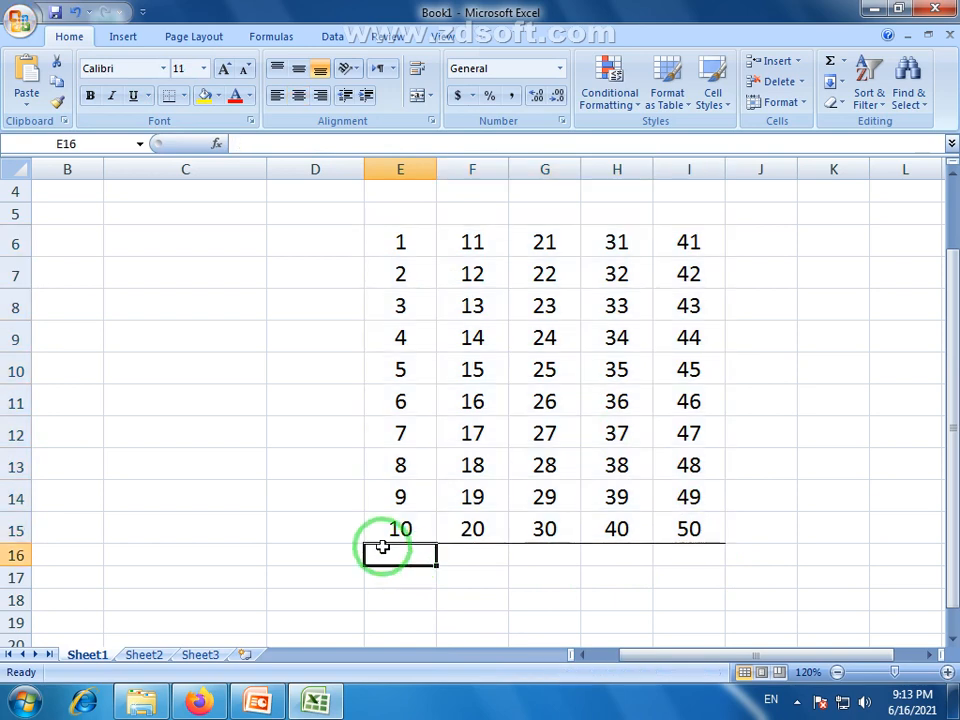
left_click(640, 571)
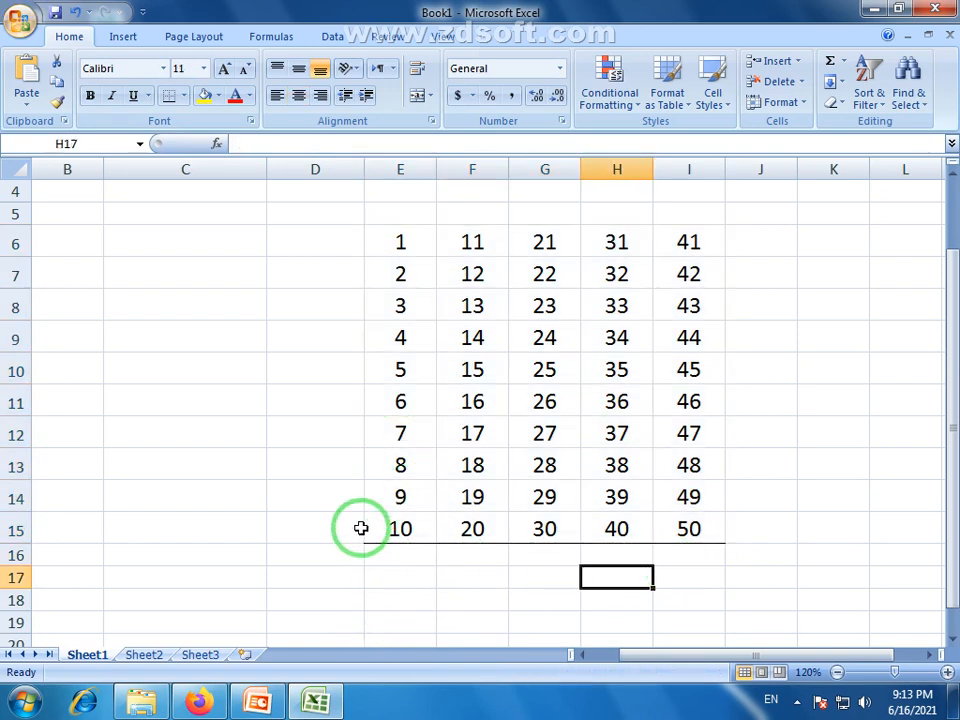
- Add a top border to the number table E6:I15 and deselect the range
left_click_drag(408, 244, 681, 523)
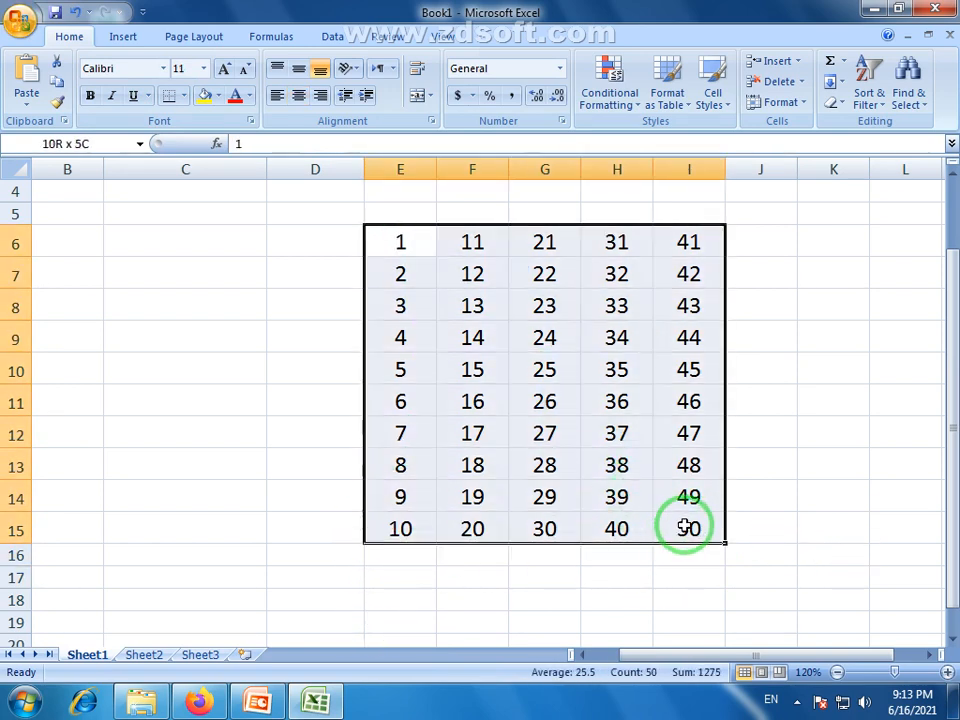
left_click(184, 100)
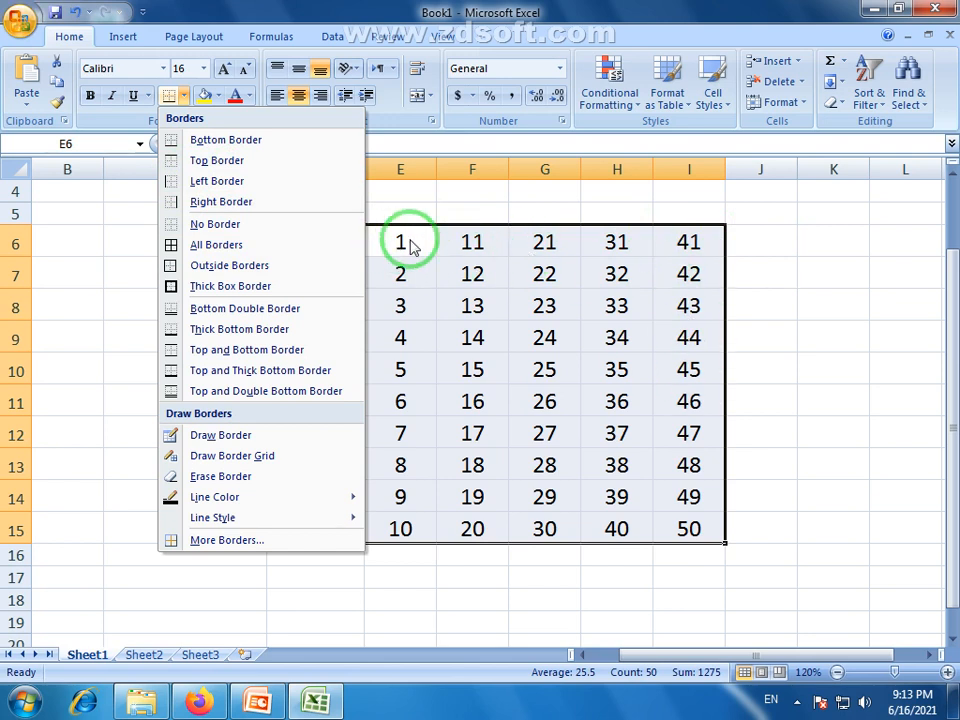
left_click(204, 165)
left_click(497, 336)
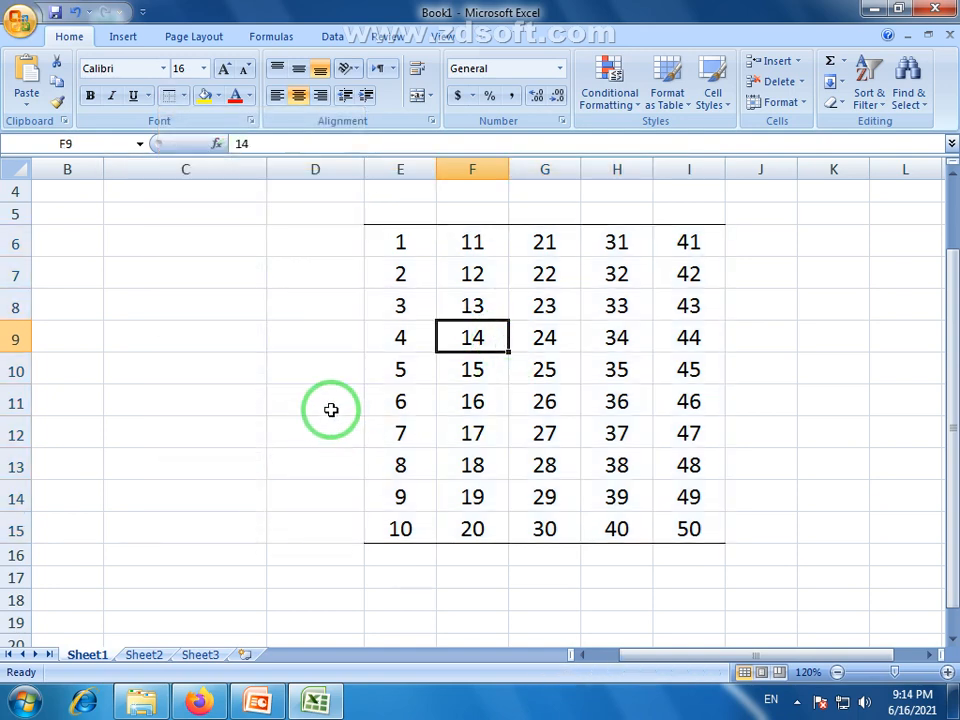
left_click(536, 580)
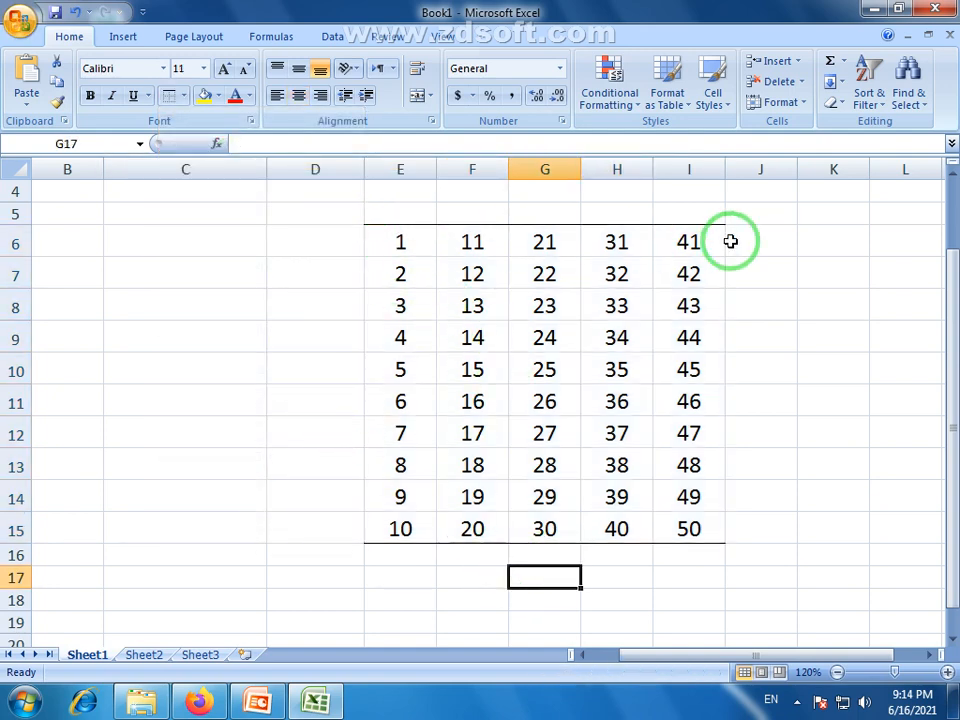
- Apply a Thick Box Border around the number table E6:I15 and deselect the range
left_click_drag(396, 232, 694, 529)
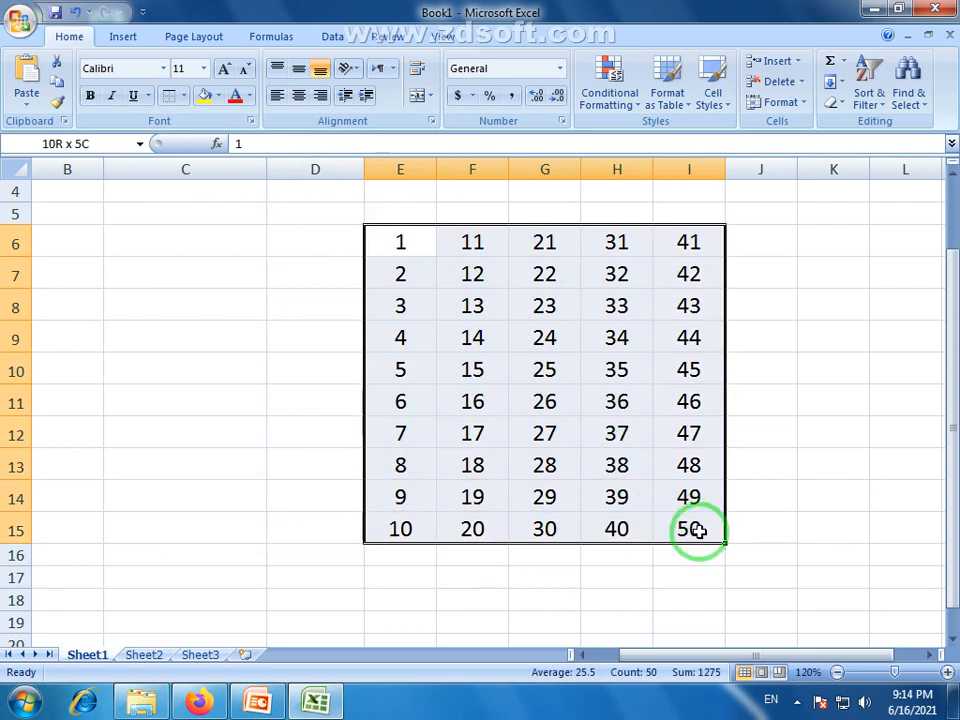
left_click(186, 97)
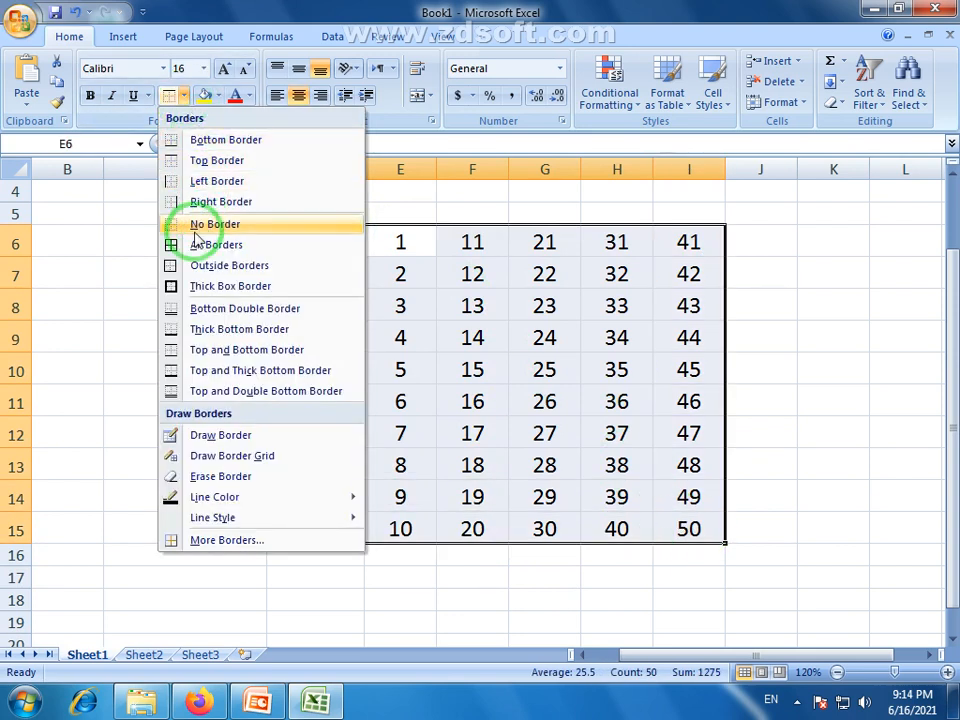
left_click(210, 290)
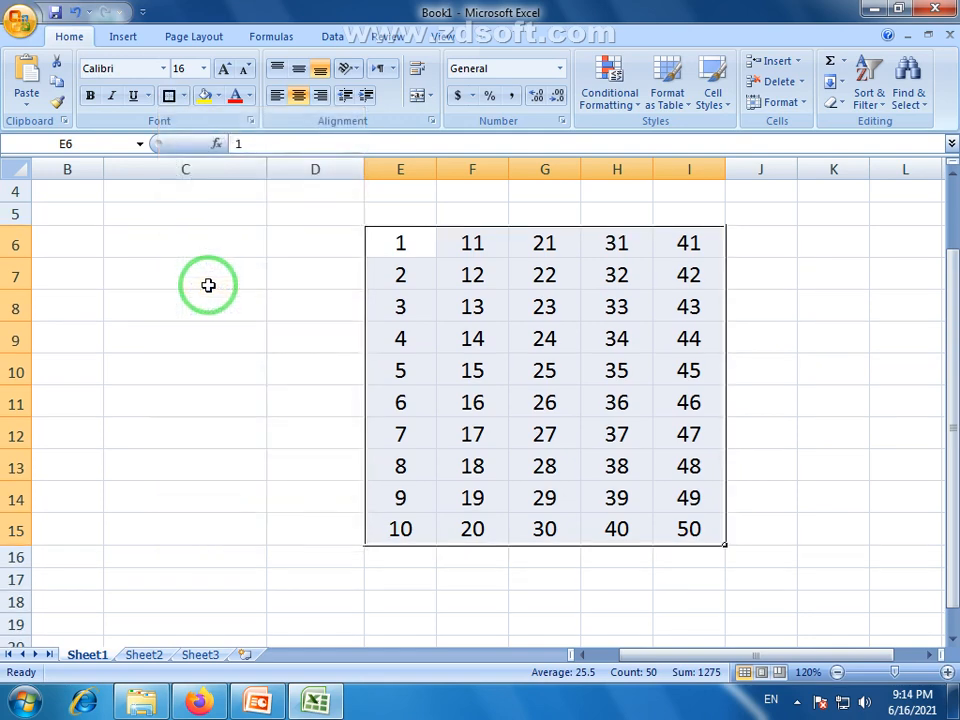
left_click(347, 366)
left_click(160, 372)
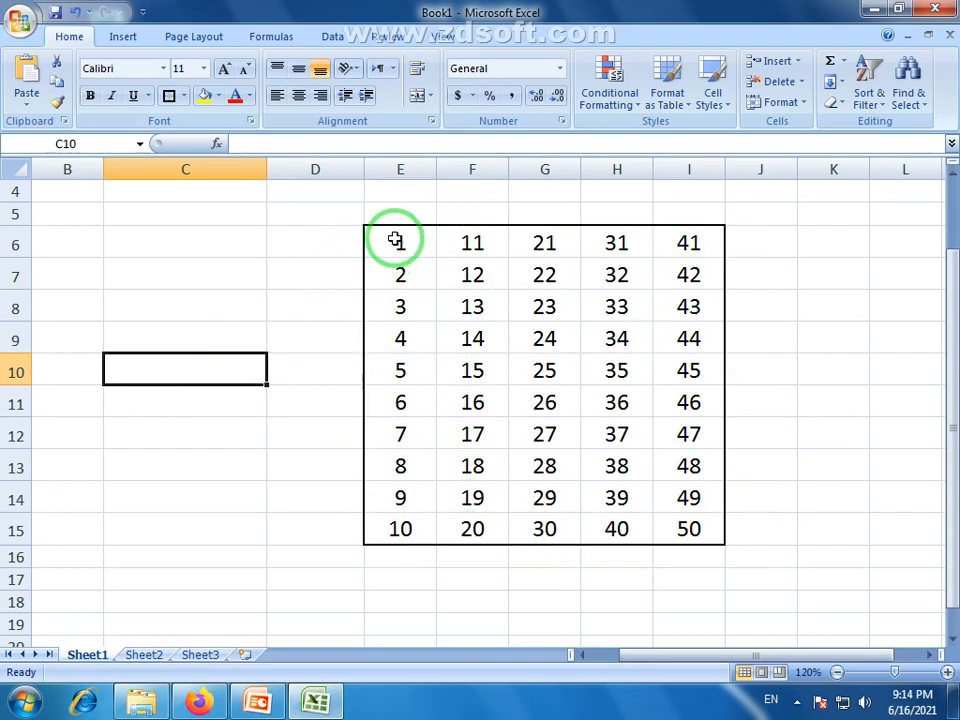
- Apply All Borders to every cell of the number table E6:I15
left_click_drag(385, 243, 683, 530)
left_click(183, 95)
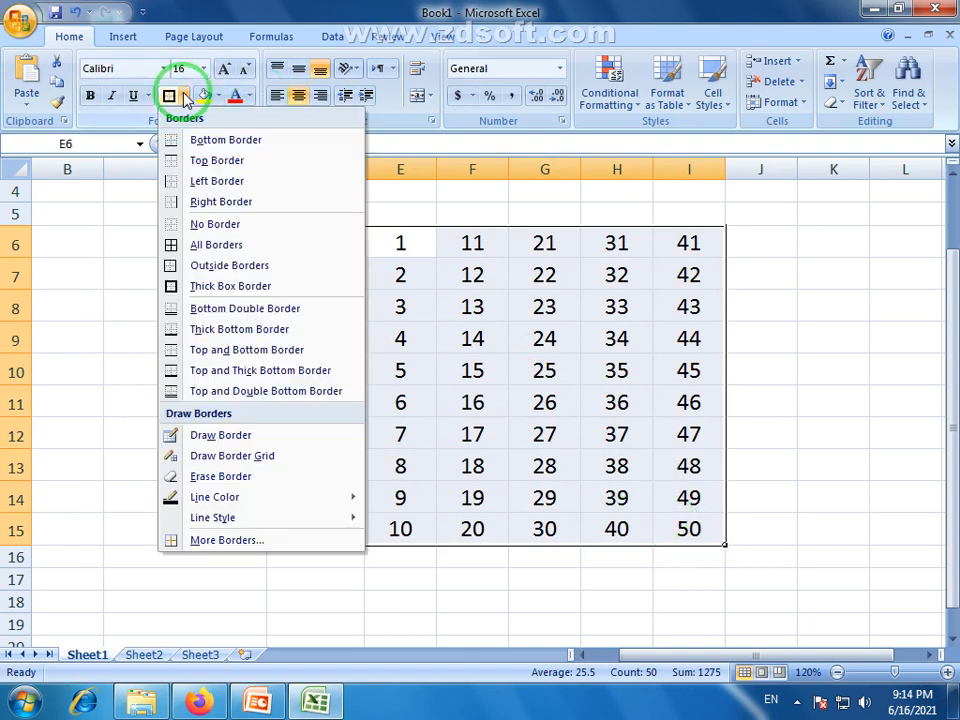
left_click(236, 250)
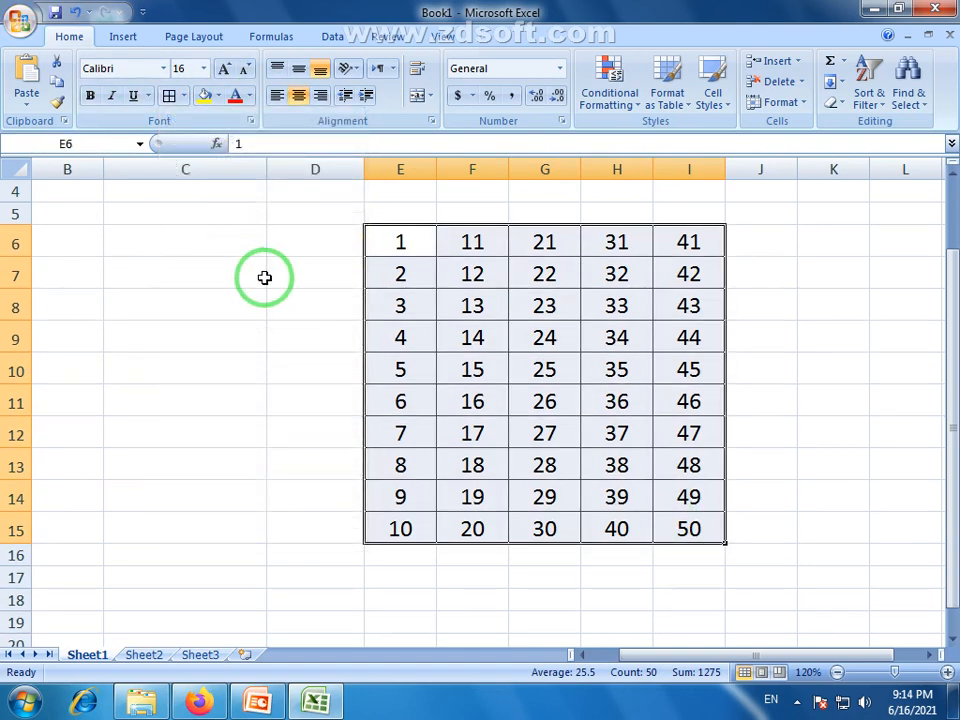
left_click(262, 277)
left_click(410, 250)
left_click_drag(416, 255, 682, 523)
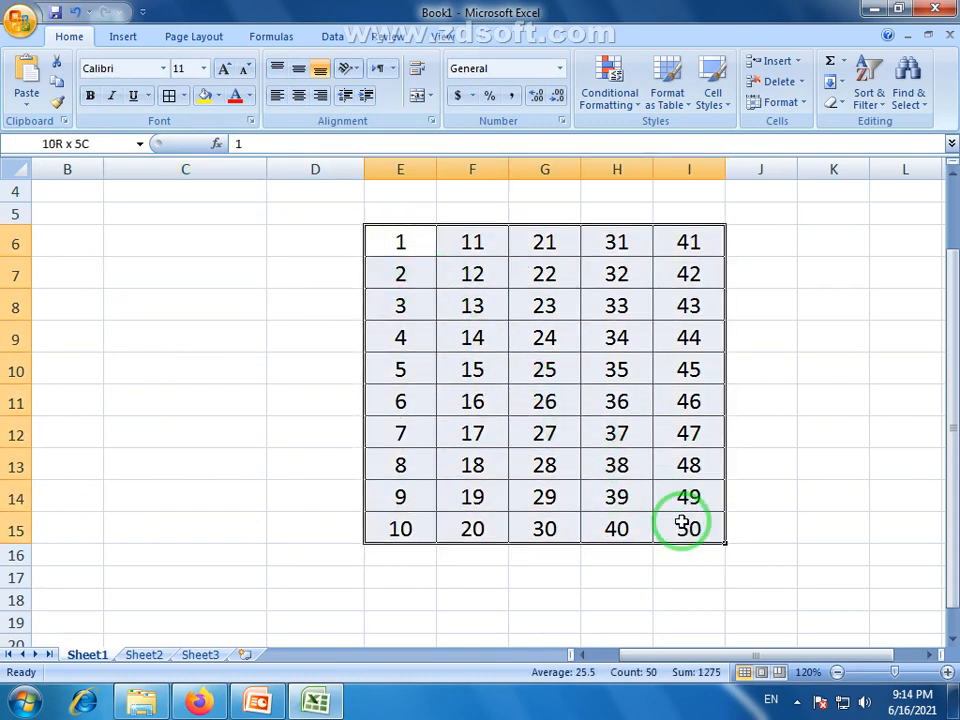
left_click(426, 596)
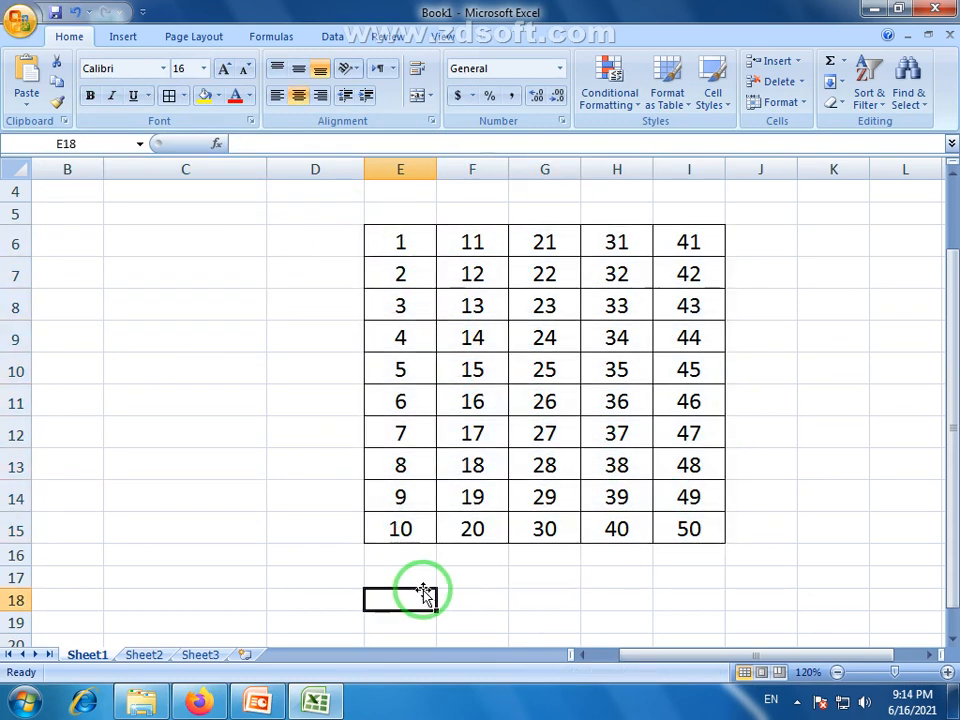
left_click_drag(386, 240, 750, 549)
left_click(703, 583)
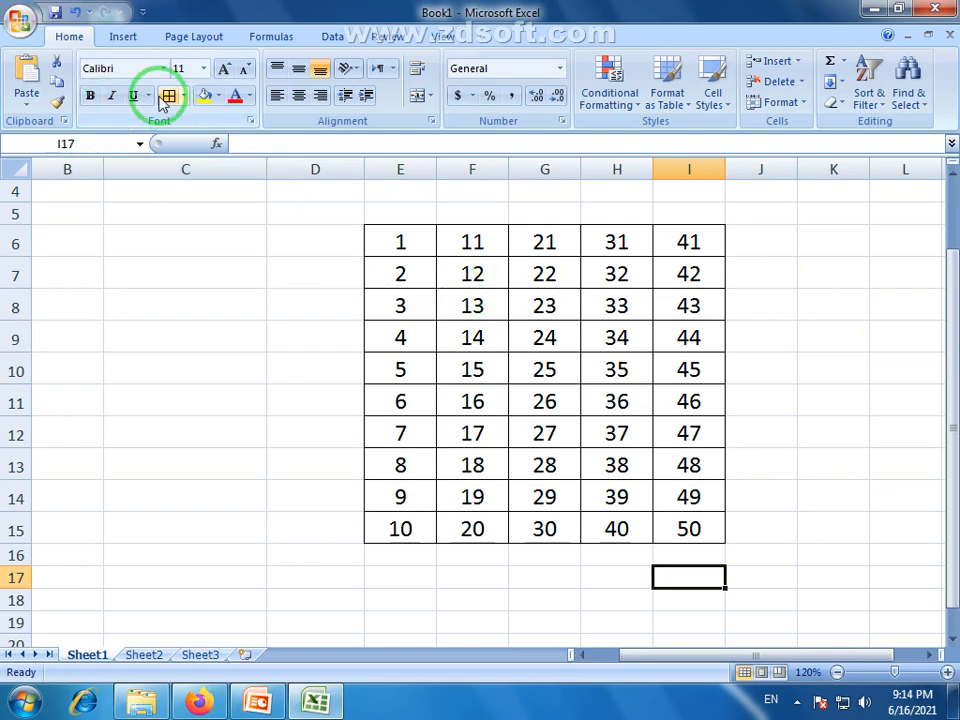
left_click_drag(401, 456, 401, 433)
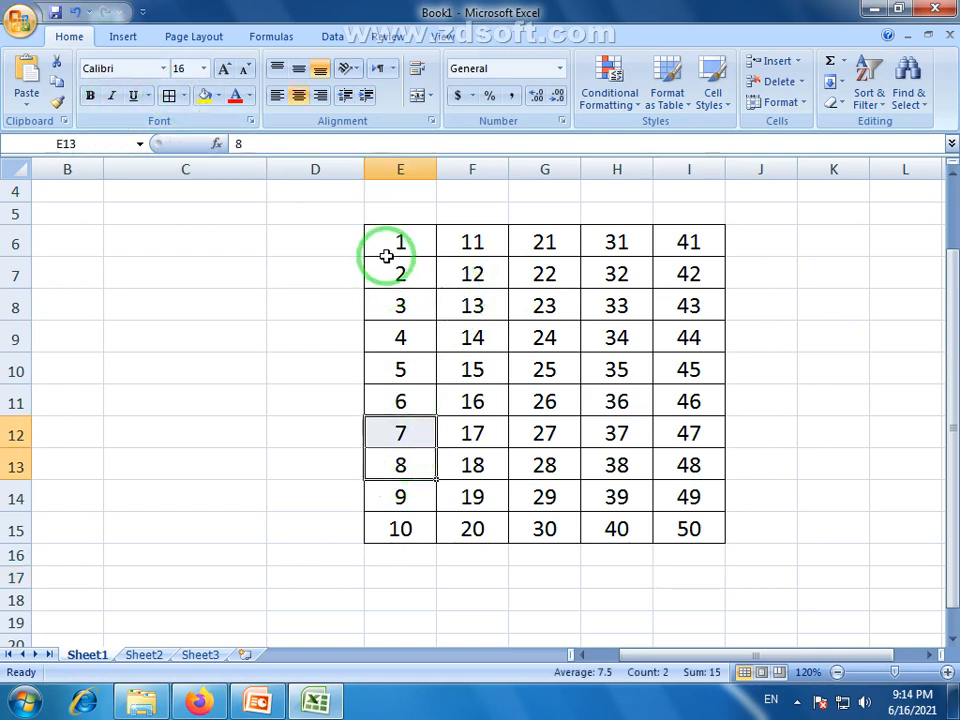
- Review the border line styles, color and presets in Format Cells for E6:I15, and close the dialog without changes
left_click_drag(386, 257, 701, 540)
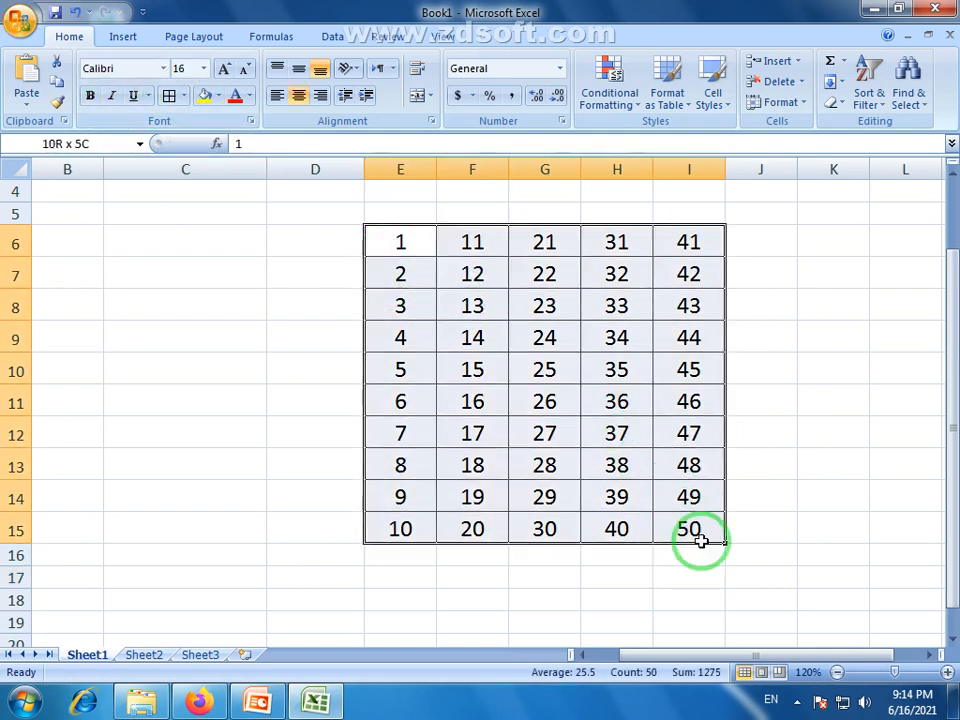
left_click(184, 95)
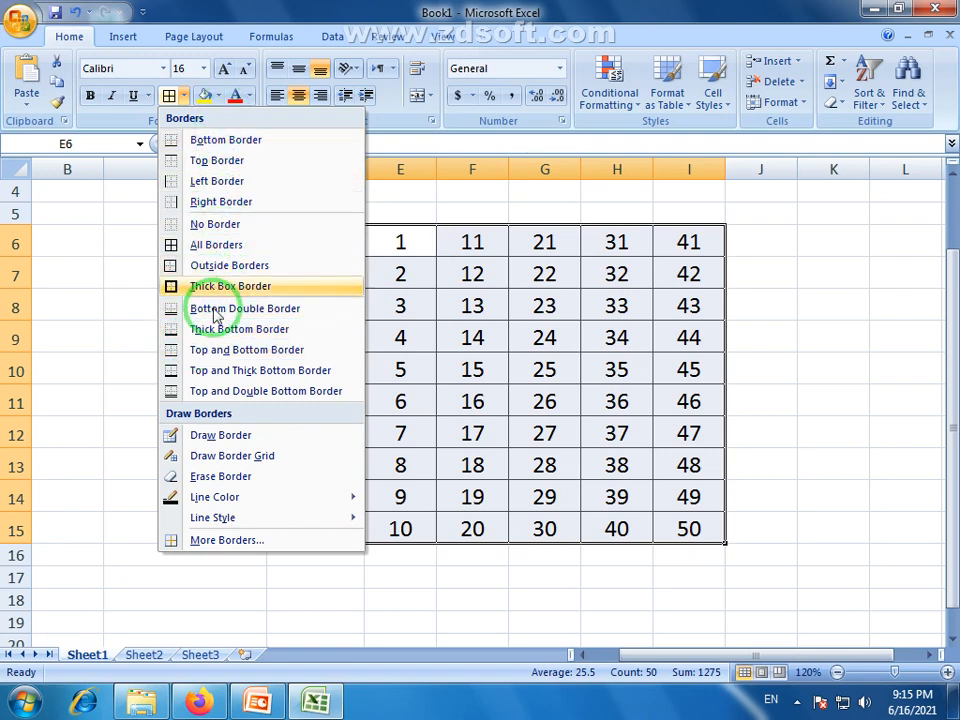
left_click(229, 542)
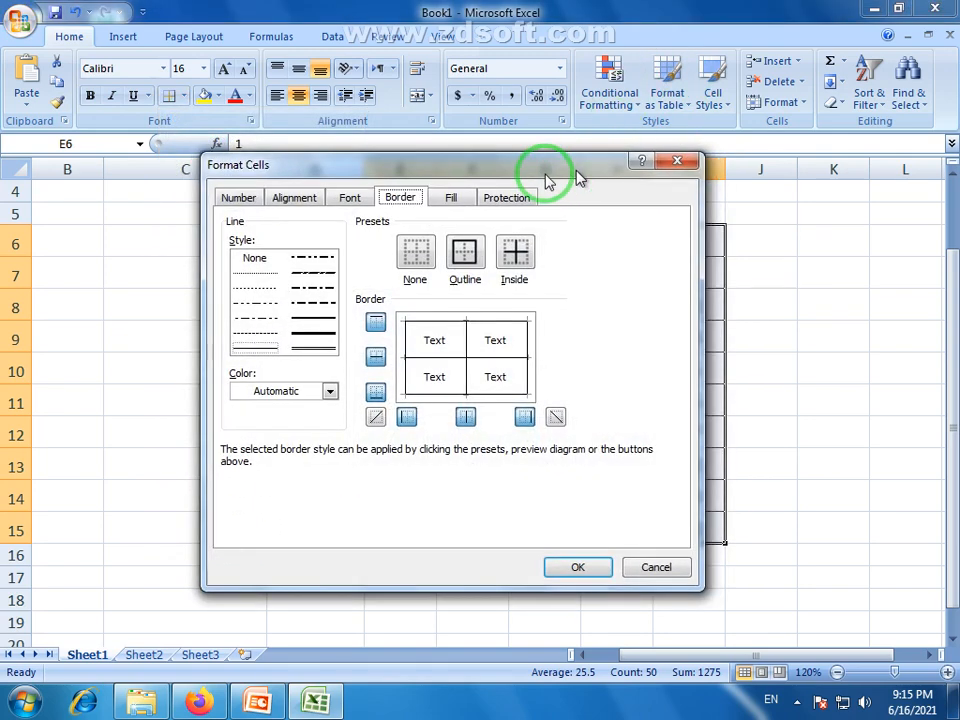
left_click_drag(578, 177, 493, 230)
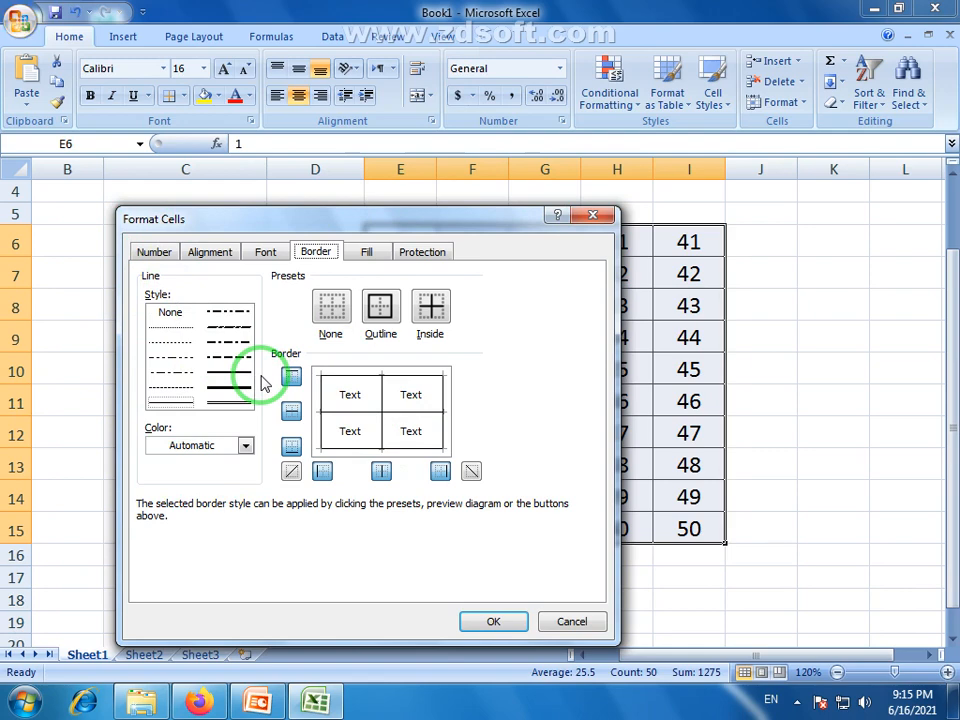
left_click(574, 623)
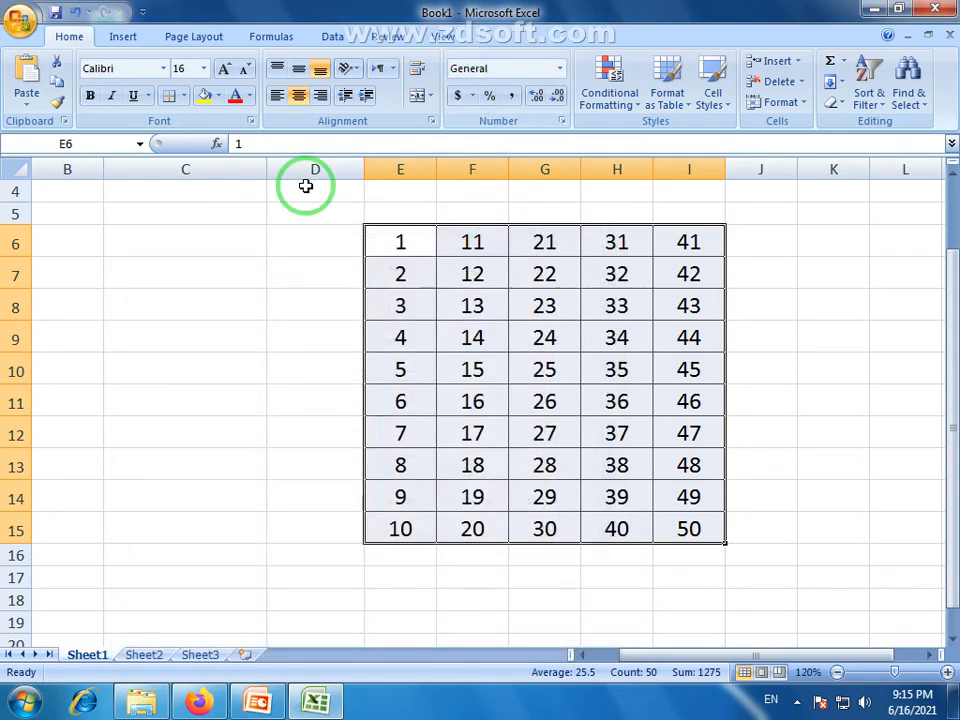
- Open the detailed border settings in Format Cells for the selected number table E6:I15
left_click(185, 97)
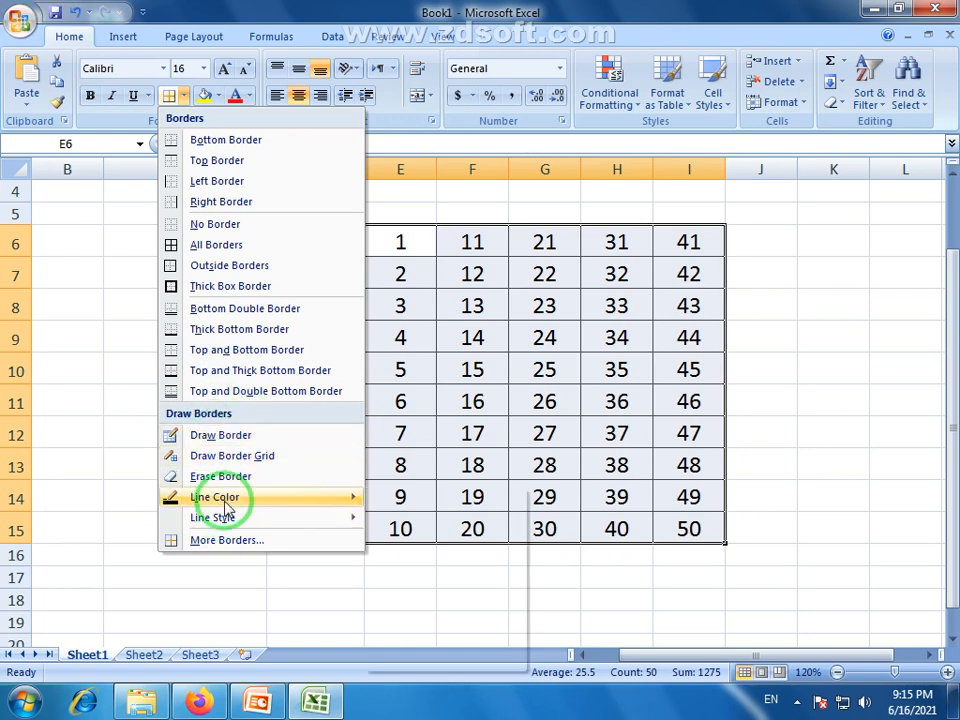
mouse_move(231, 500)
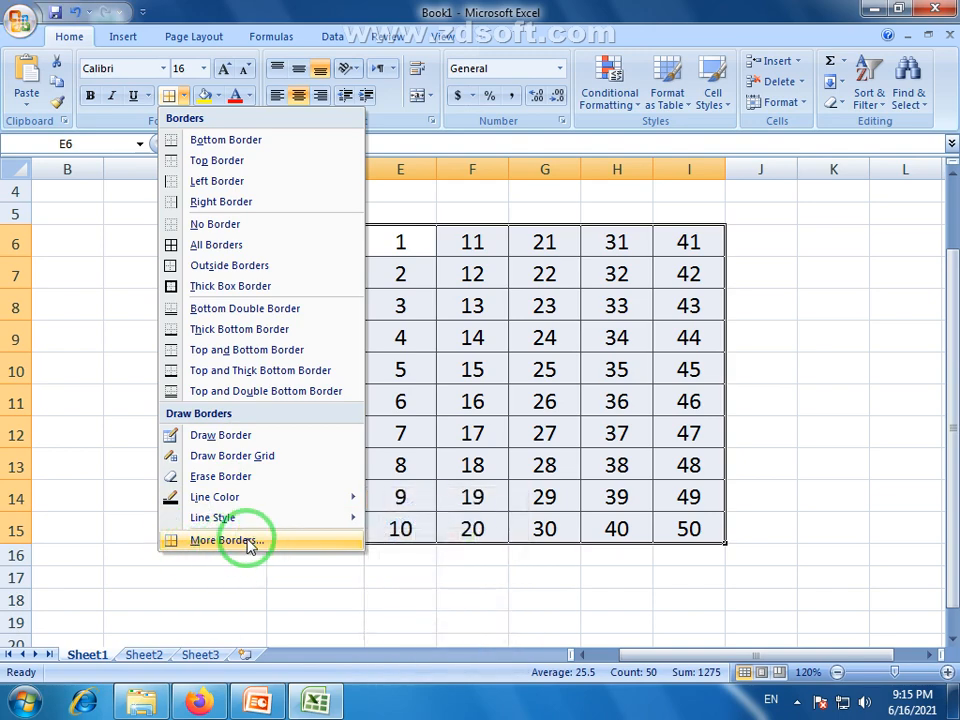
left_click(230, 540)
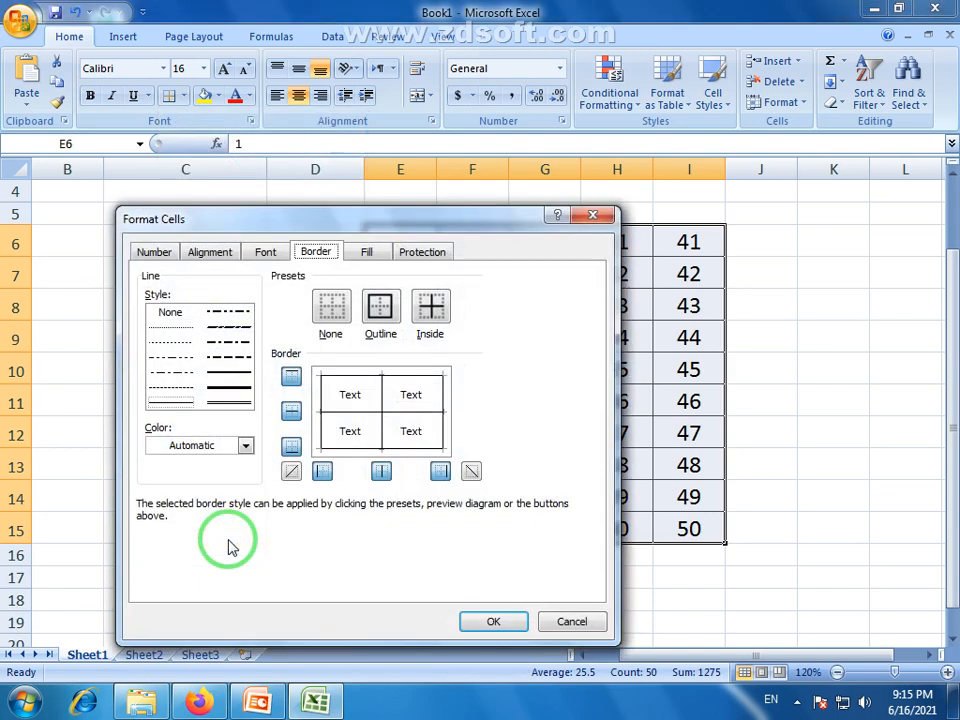
left_click_drag(501, 222, 403, 184)
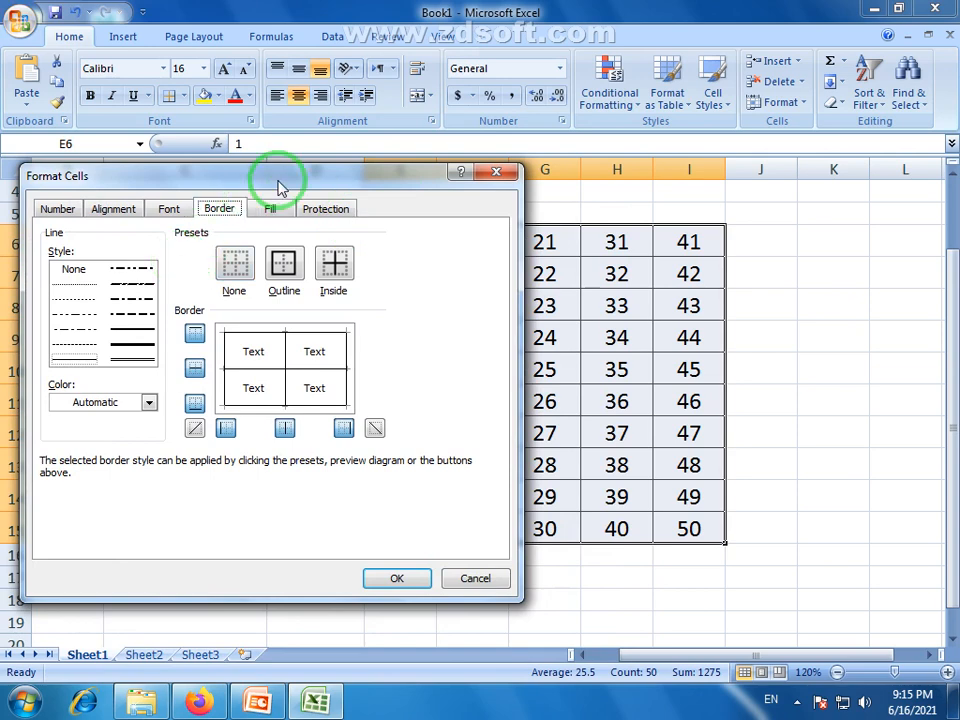
left_click_drag(281, 189, 437, 209)
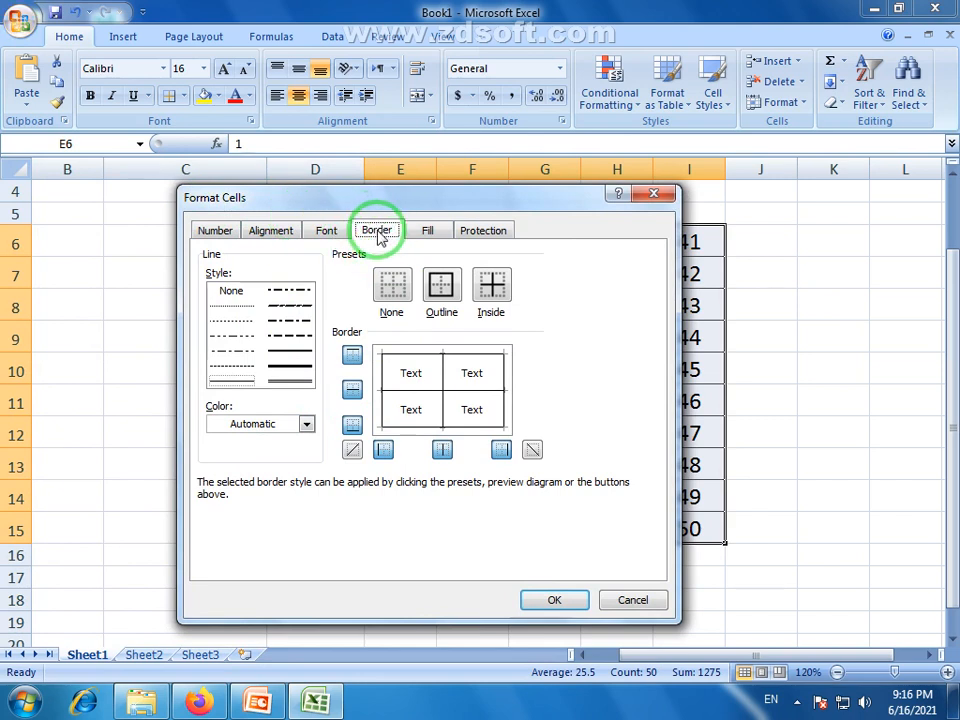
- Look through the Font, Alignment and Number settings in Format Cells and return to the border settings
left_click(326, 232)
left_click(271, 232)
left_click(226, 231)
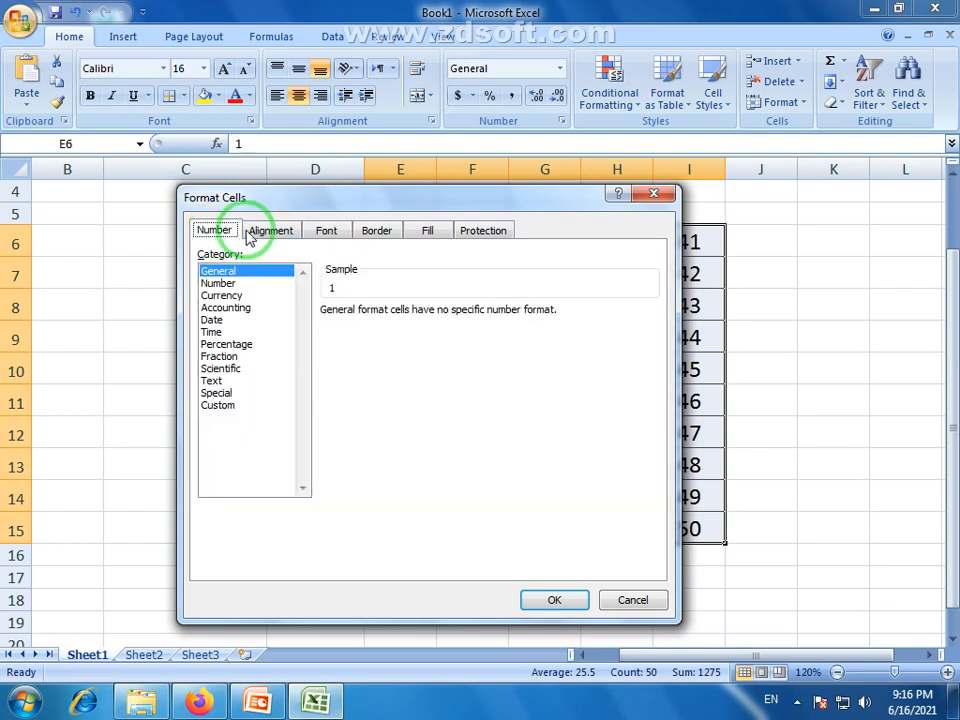
left_click(262, 230)
left_click(326, 231)
left_click(375, 234)
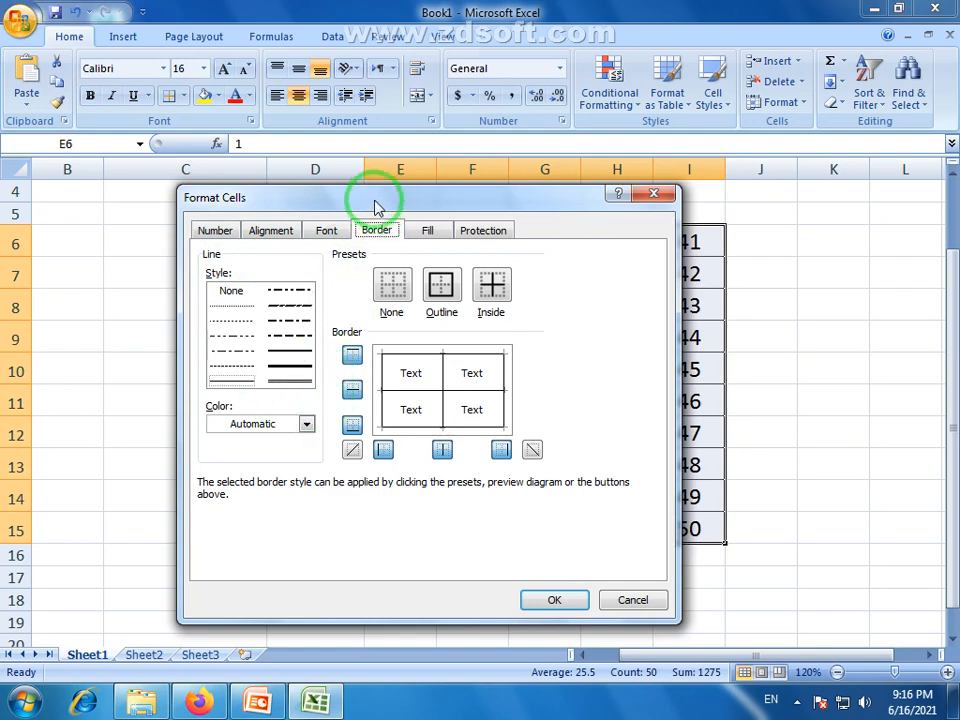
- Set the outline border of E6:I15 to a thick solid line in standard red
left_click_drag(382, 203, 328, 227)
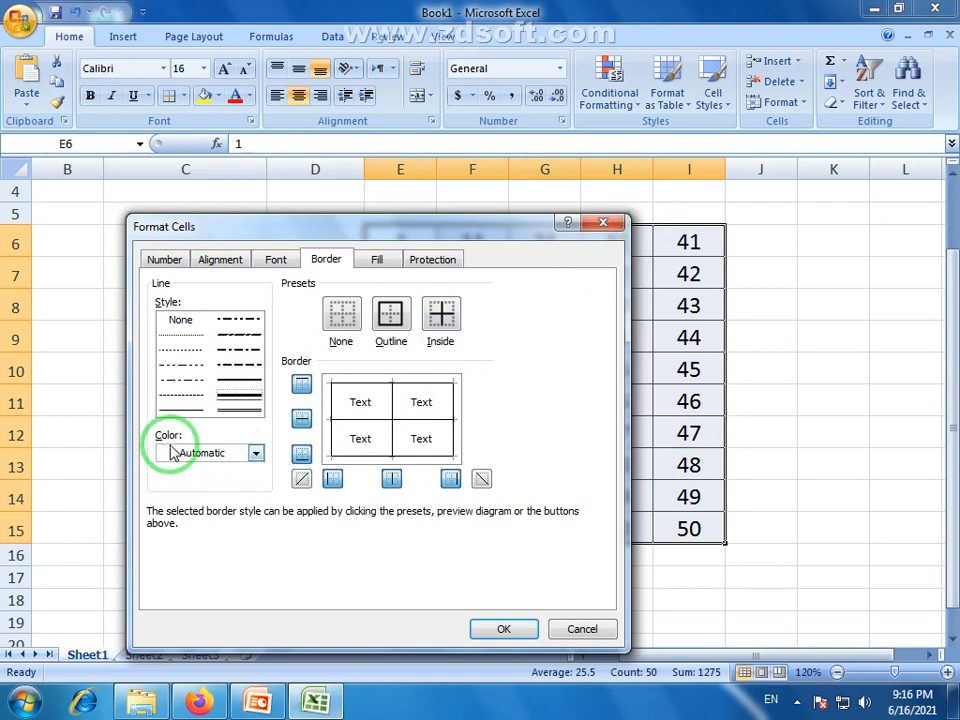
left_click(256, 454)
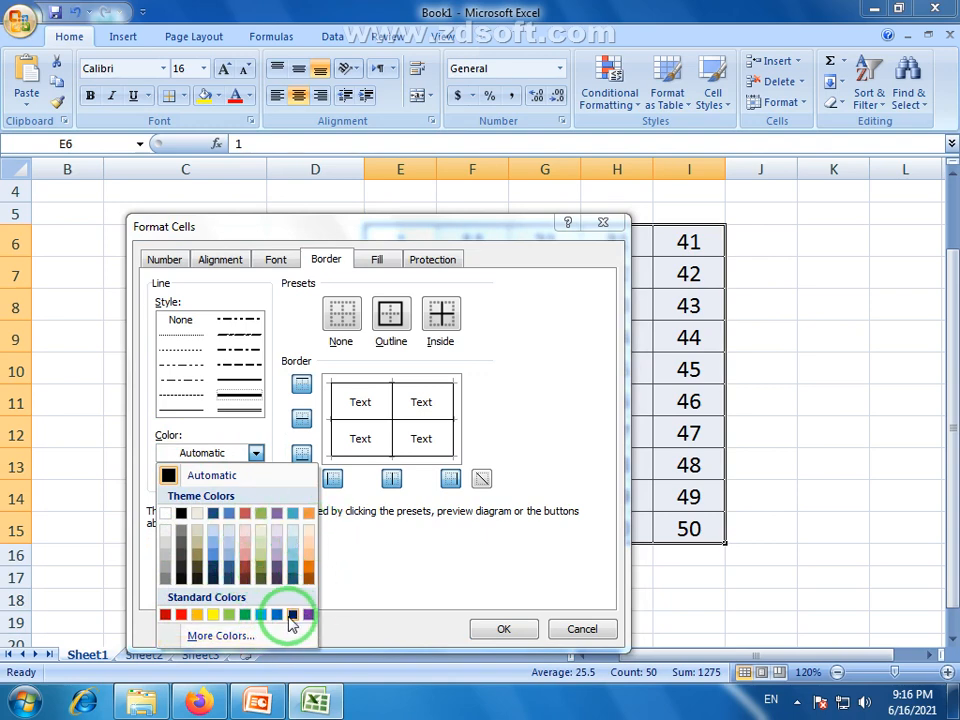
left_click(181, 614)
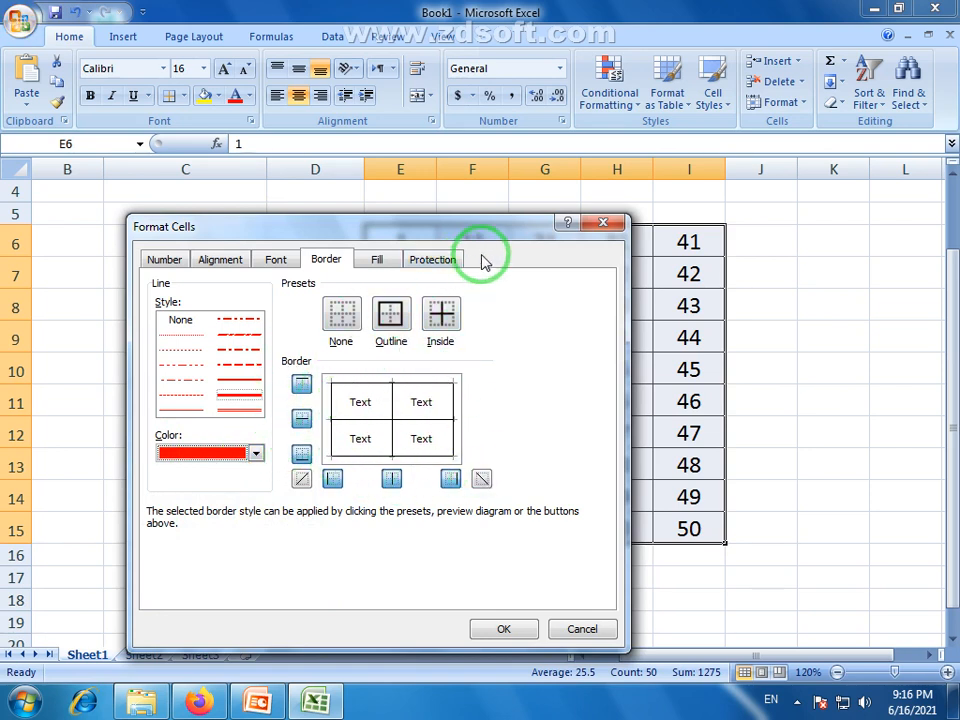
left_click_drag(500, 230, 383, 199)
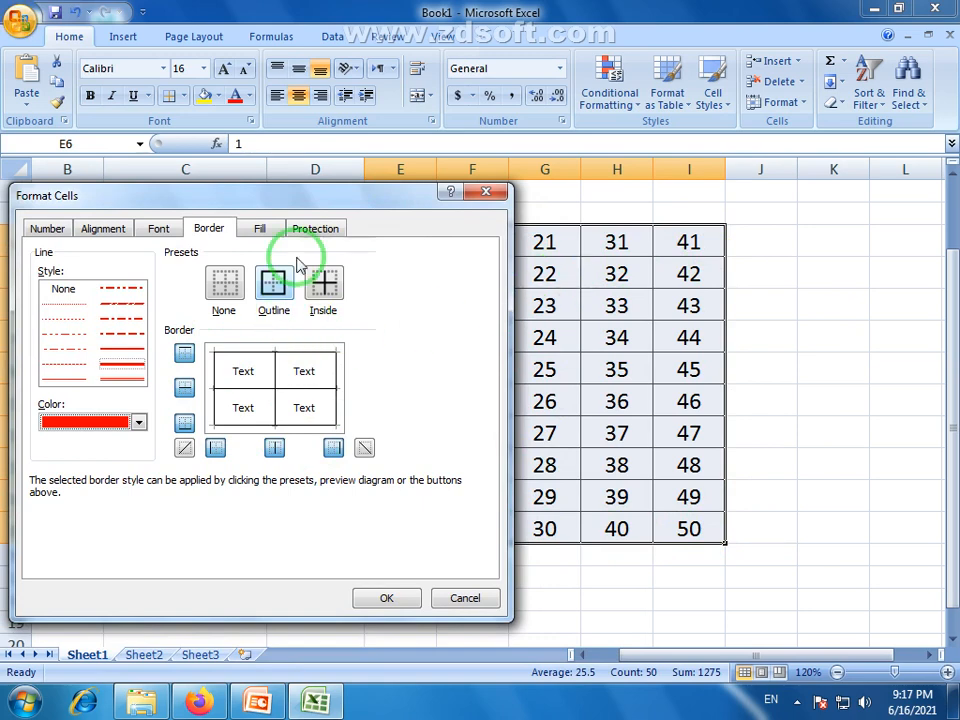
left_click_drag(328, 207, 348, 200)
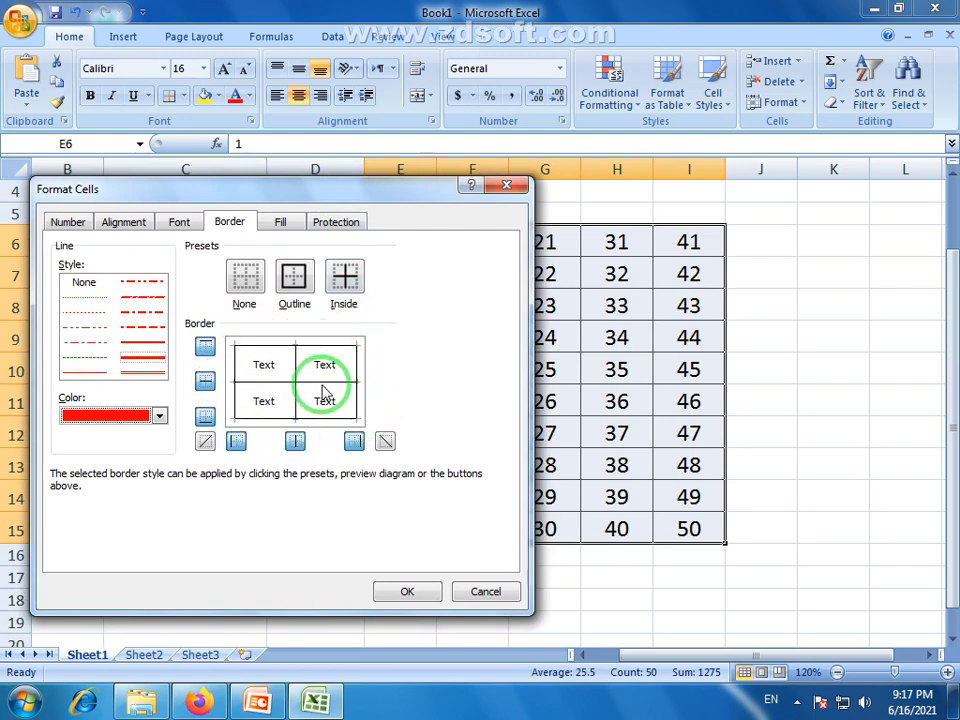
left_click_drag(415, 195, 490, 281)
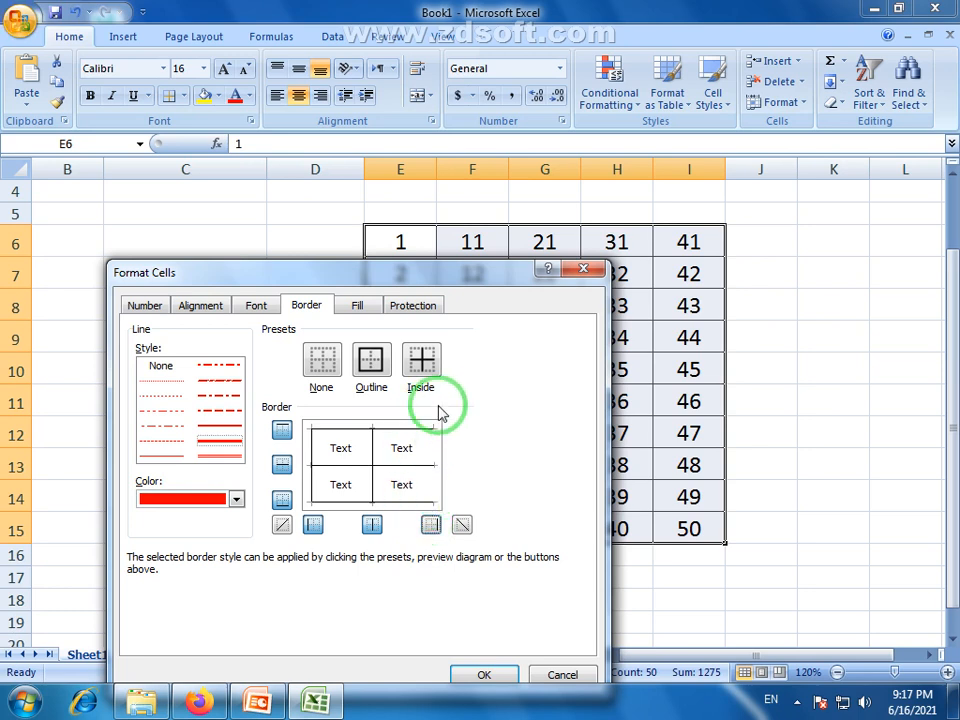
left_click(370, 361)
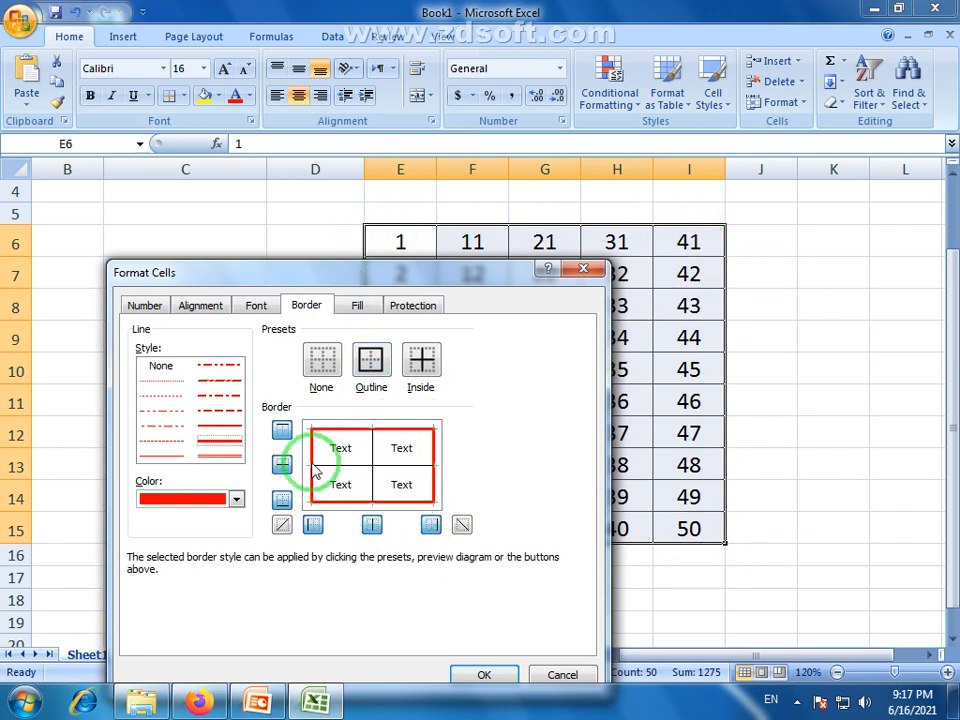
- Set the inside borders of E6:I15 to thick dark blue, apply the border settings and deselect the range
left_click(236, 499)
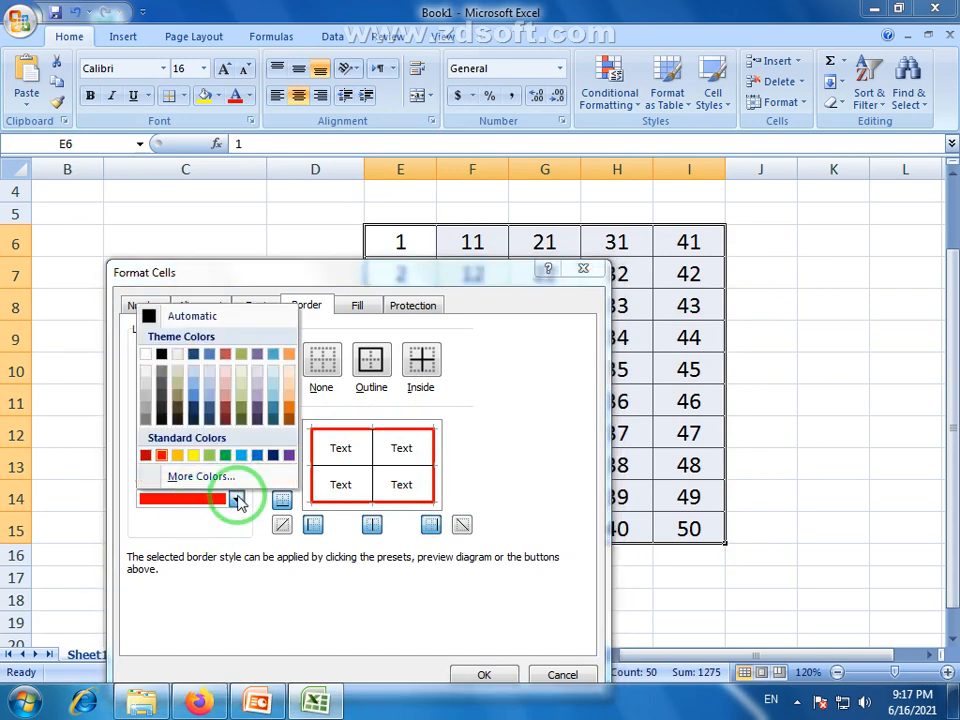
left_click(273, 455)
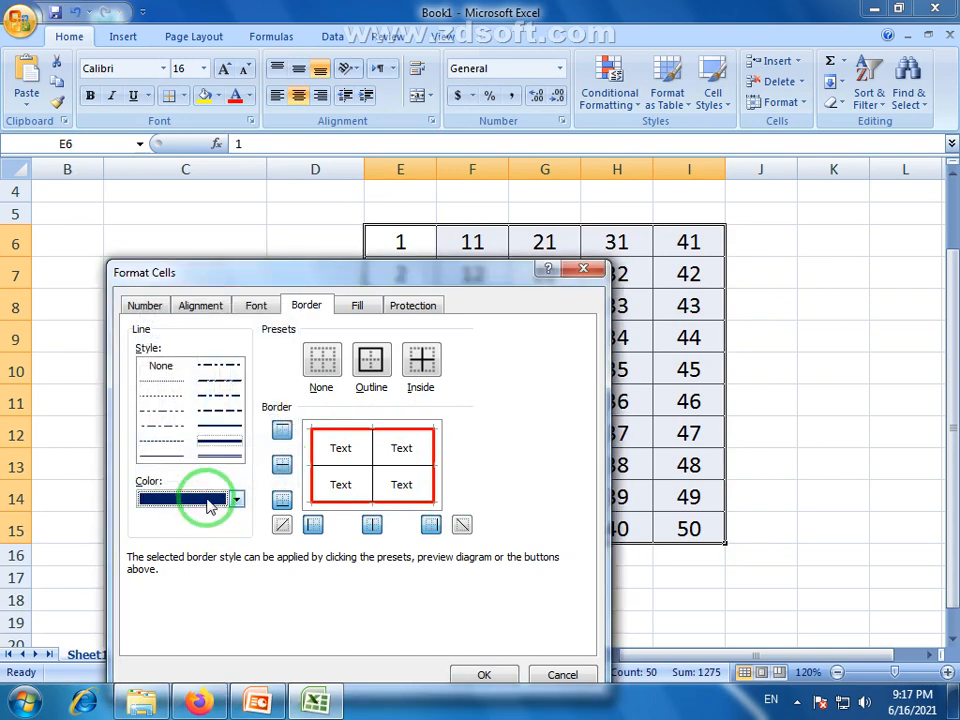
left_click(420, 342)
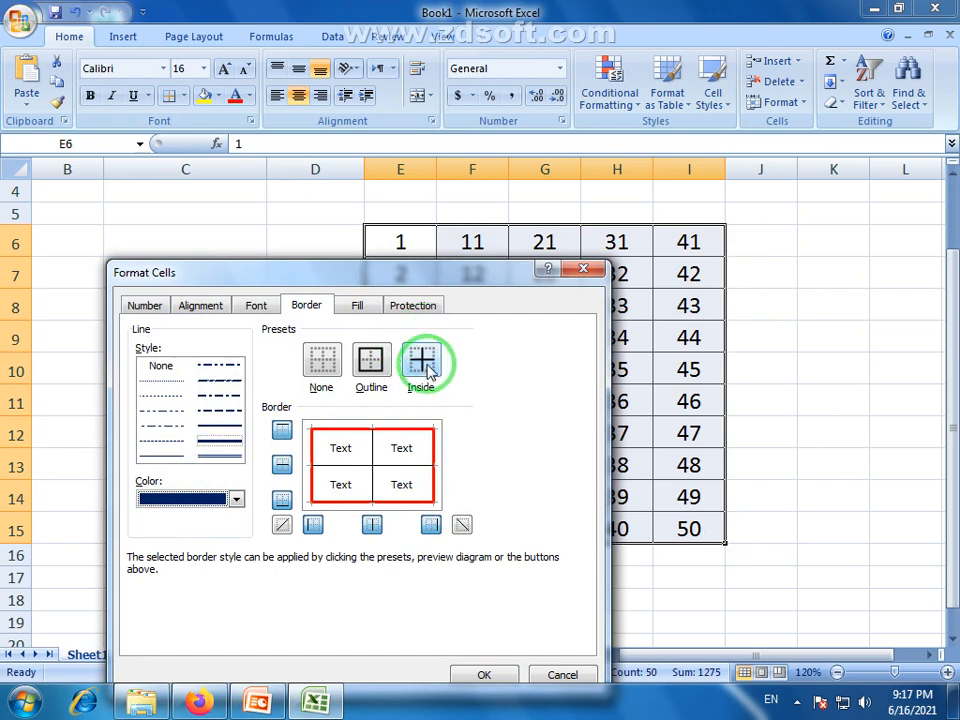
left_click(430, 370)
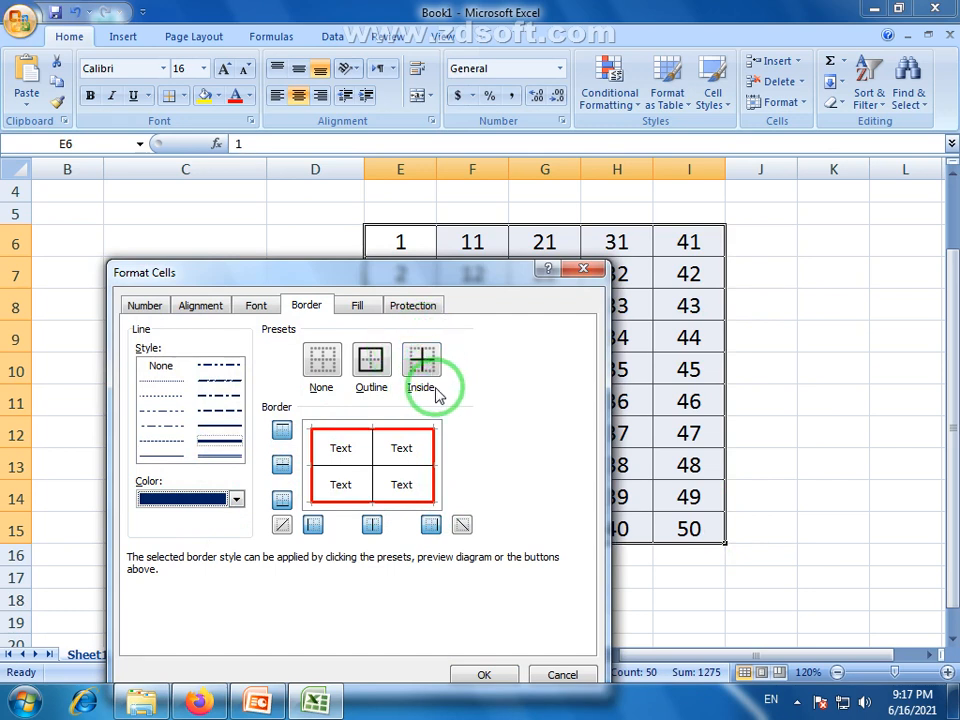
left_click(422, 362)
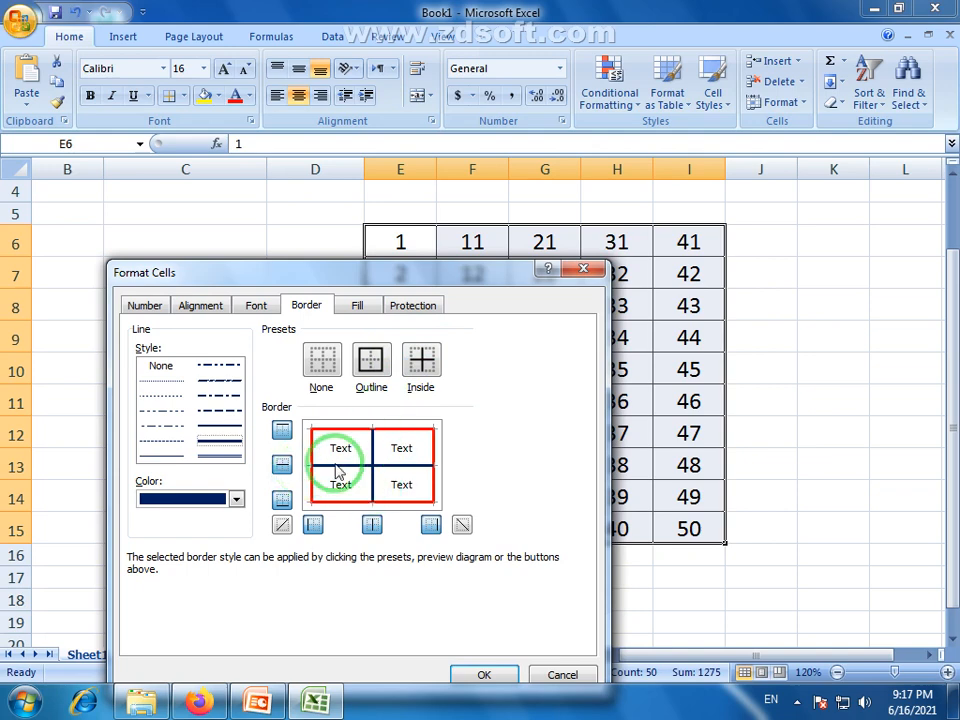
left_click(385, 468)
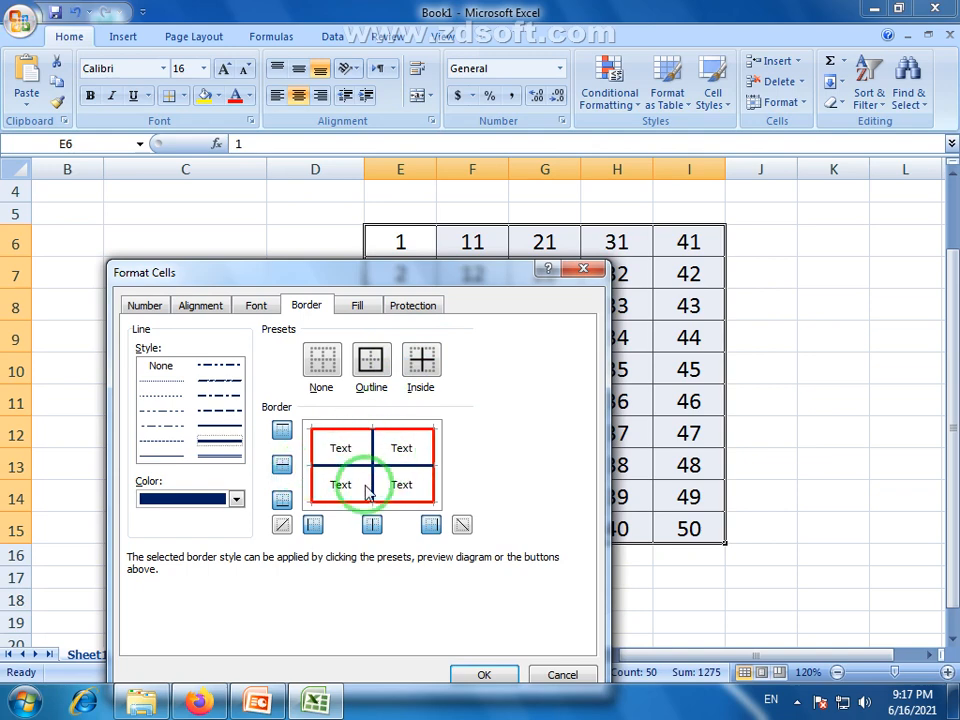
left_click(487, 673)
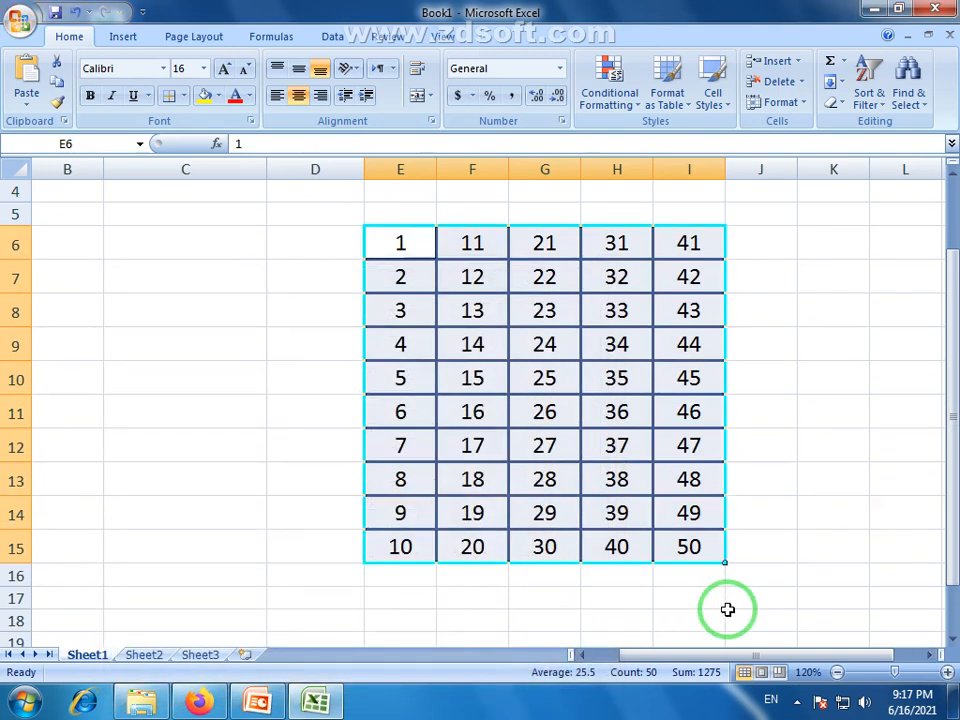
left_click(731, 612)
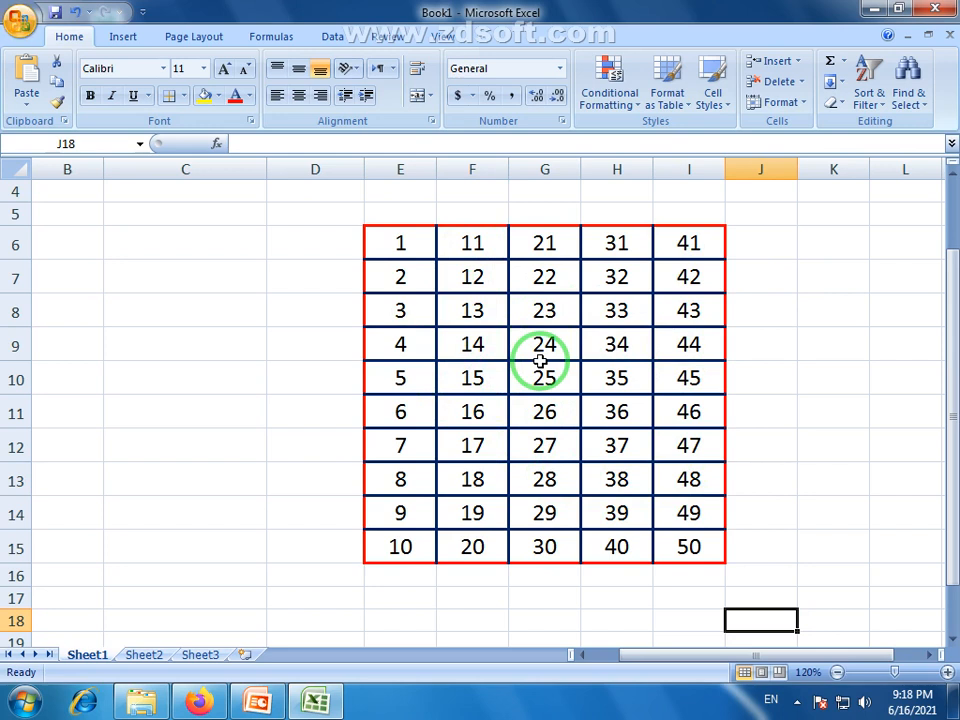
left_click_drag(461, 308, 609, 474)
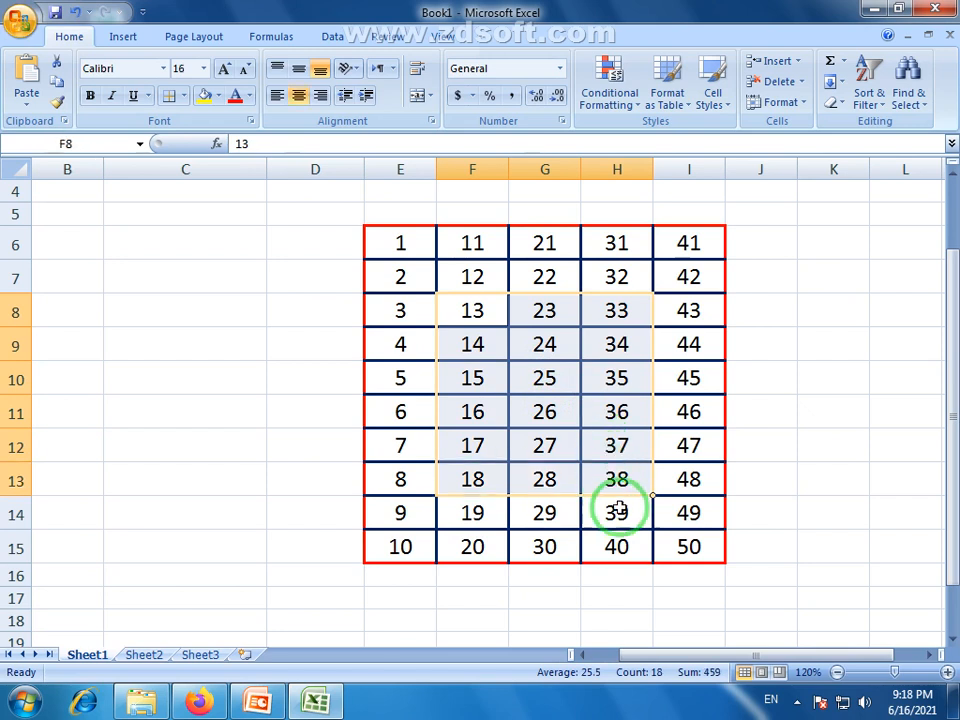
left_click(615, 509)
left_click_drag(386, 236, 688, 555)
left_click(671, 581)
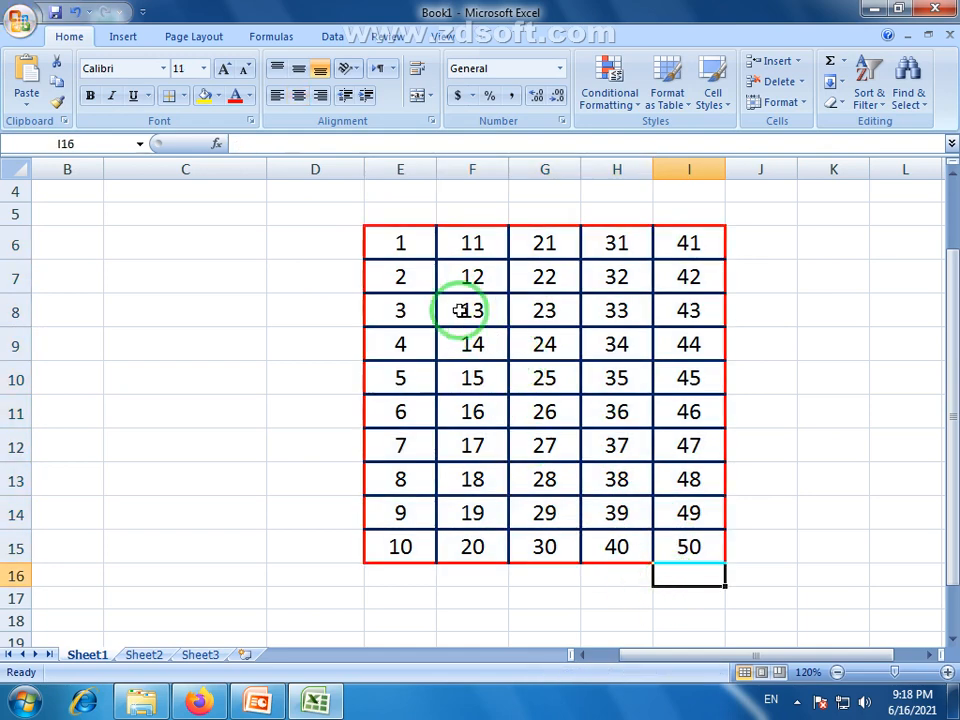
- Select the inner range F8:H13 and set its outline border to thick green in the detailed border settings
left_click_drag(471, 318, 622, 481)
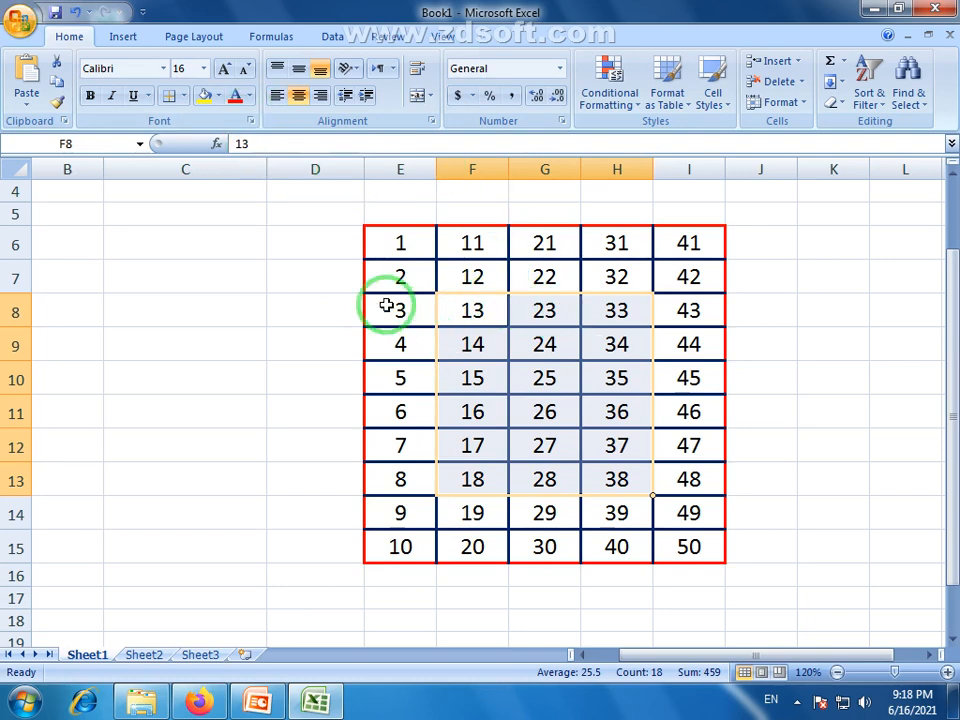
left_click(184, 96)
left_click(227, 540)
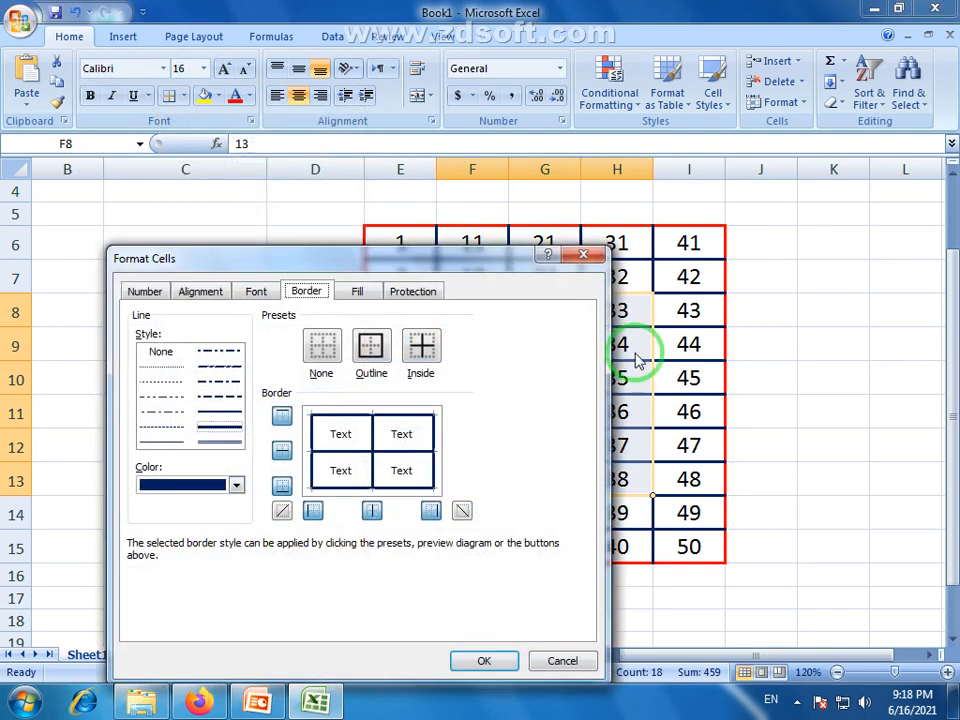
left_click_drag(489, 268, 514, 222)
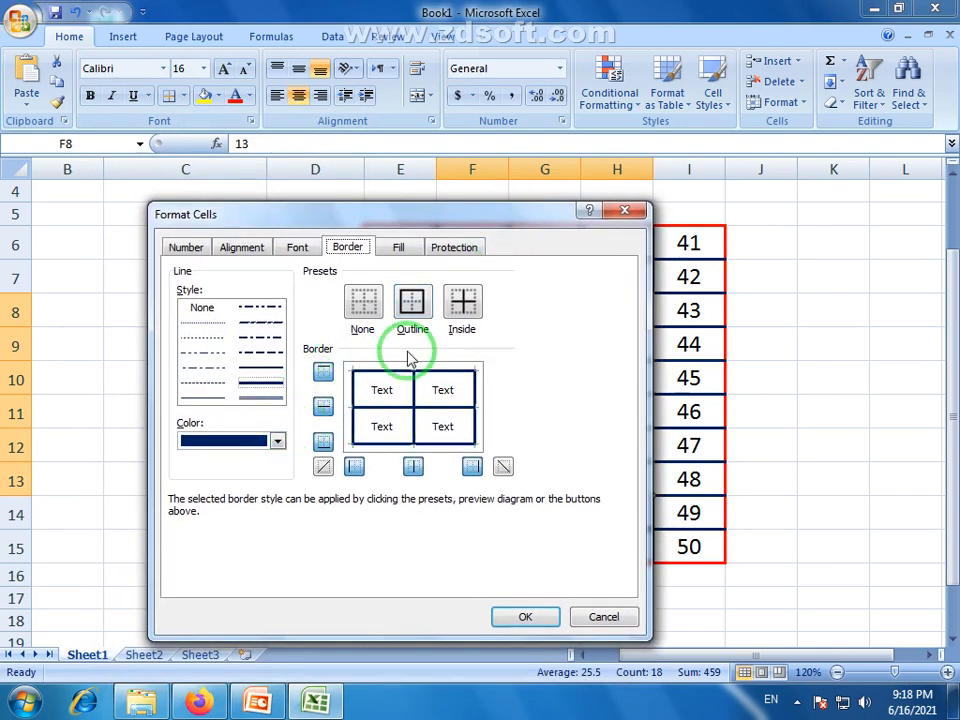
left_click(278, 441)
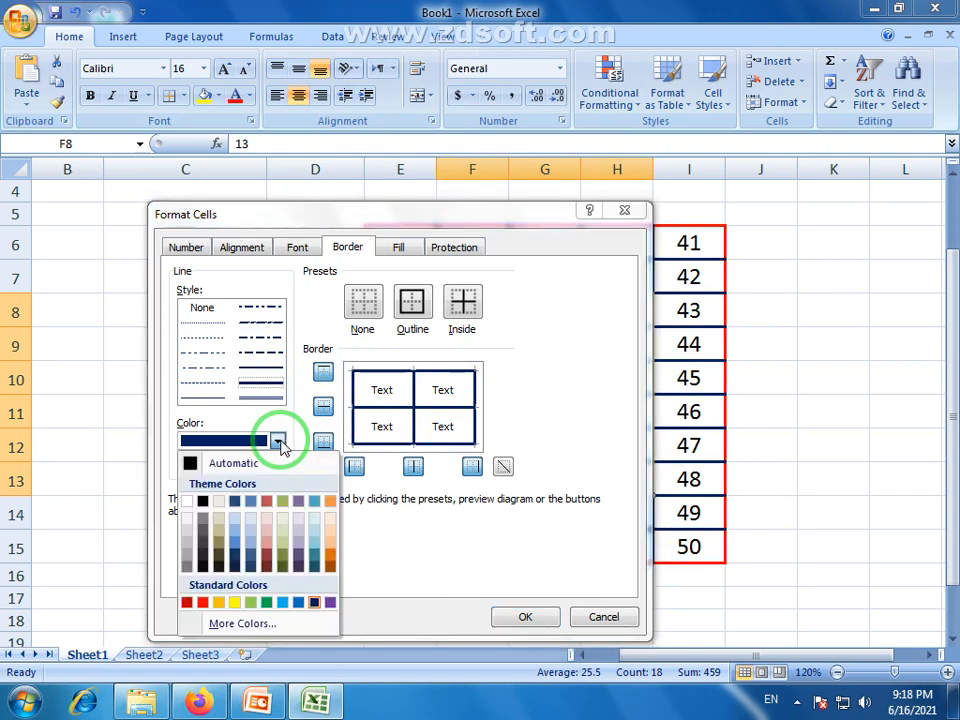
left_click(266, 603)
left_click(420, 318)
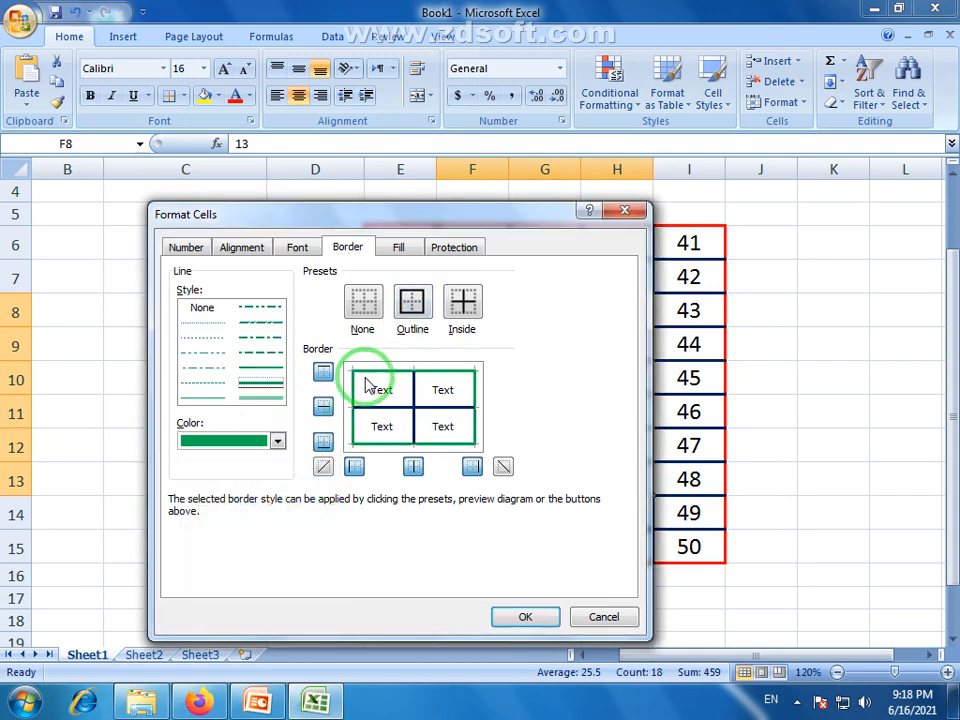
- Set the inside borders of F8:H13 to thick dark red
left_click_drag(587, 211, 399, 208)
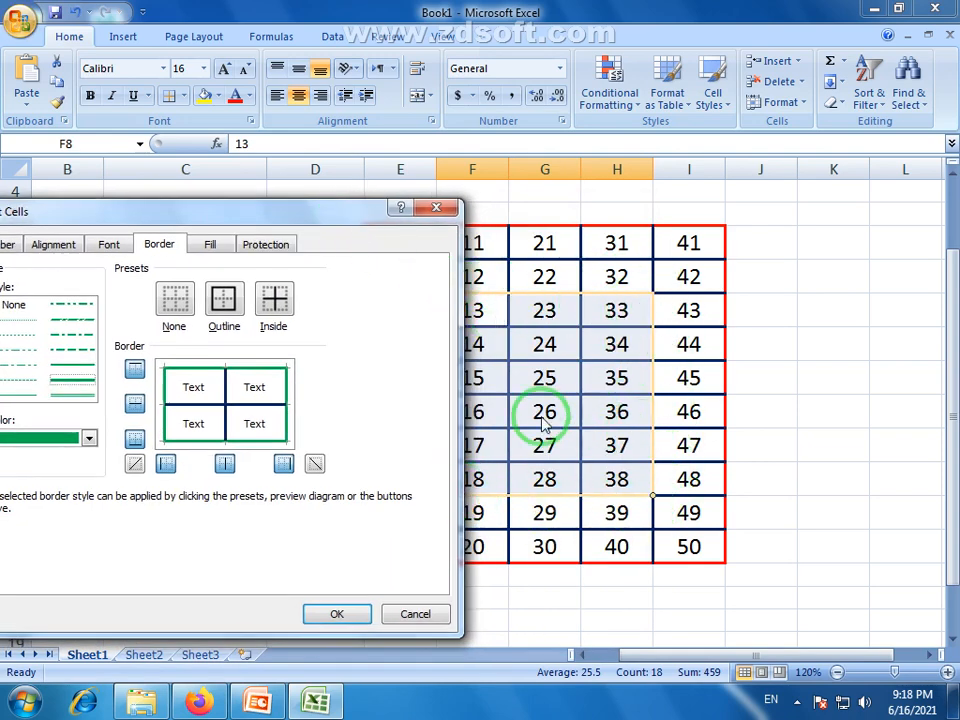
left_click_drag(145, 218, 264, 211)
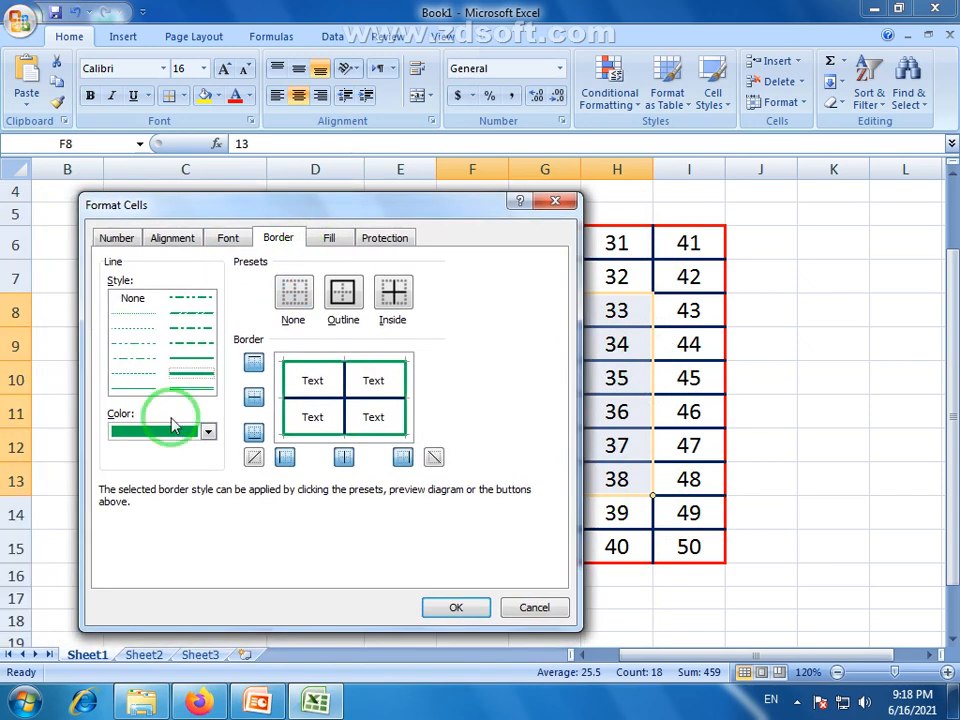
left_click(208, 431)
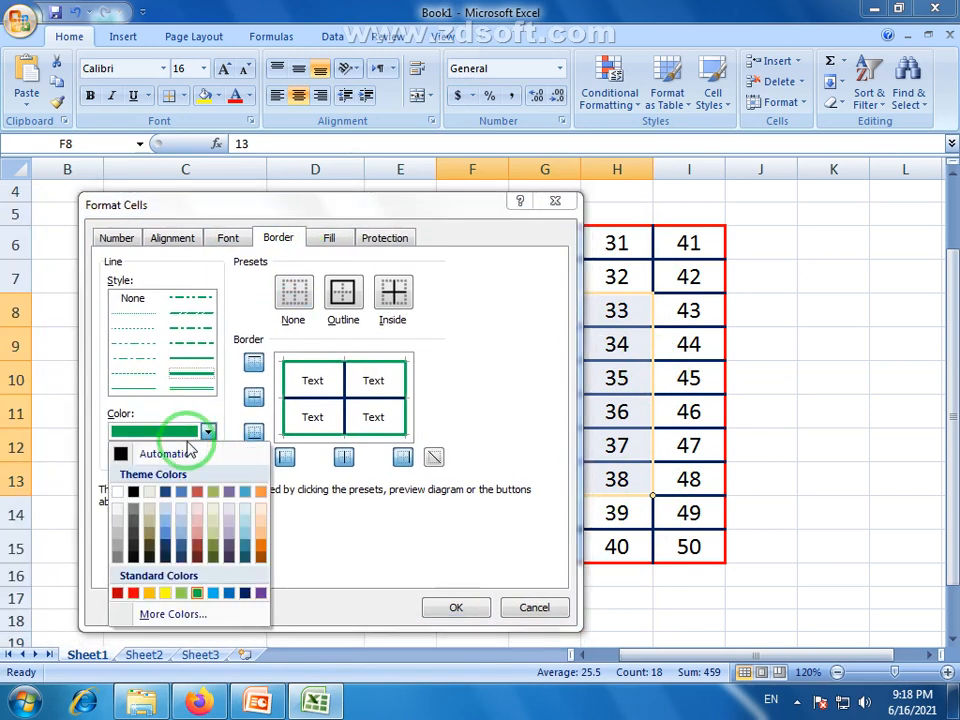
left_click(117, 592)
left_click(393, 291)
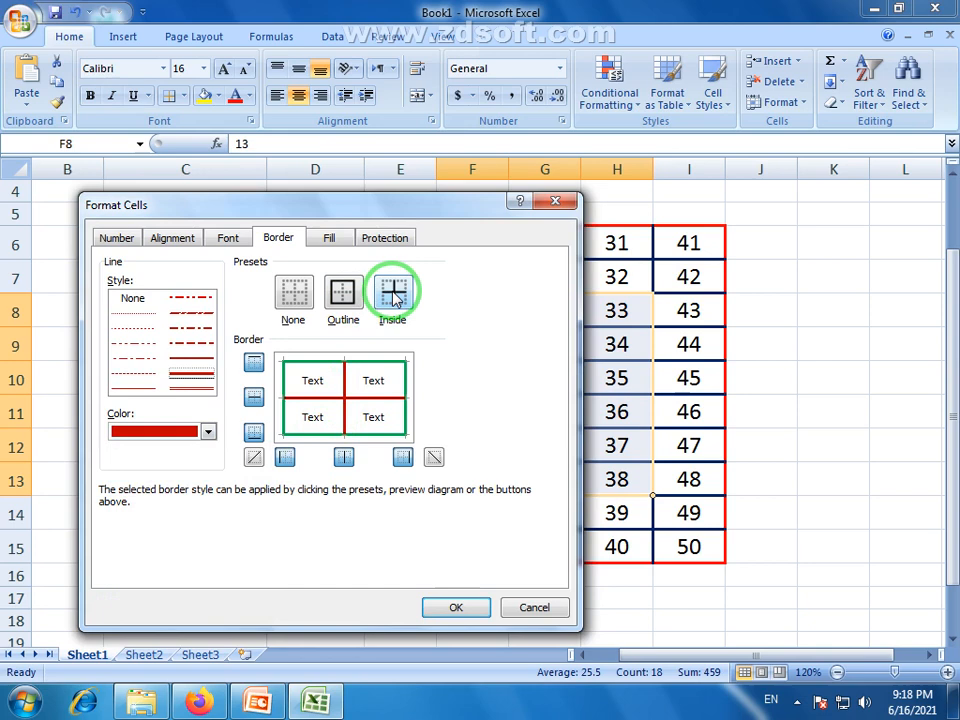
- Remove the top and bottom borders of F8:H13, apply the border settings and deselect the range
left_click(372, 364)
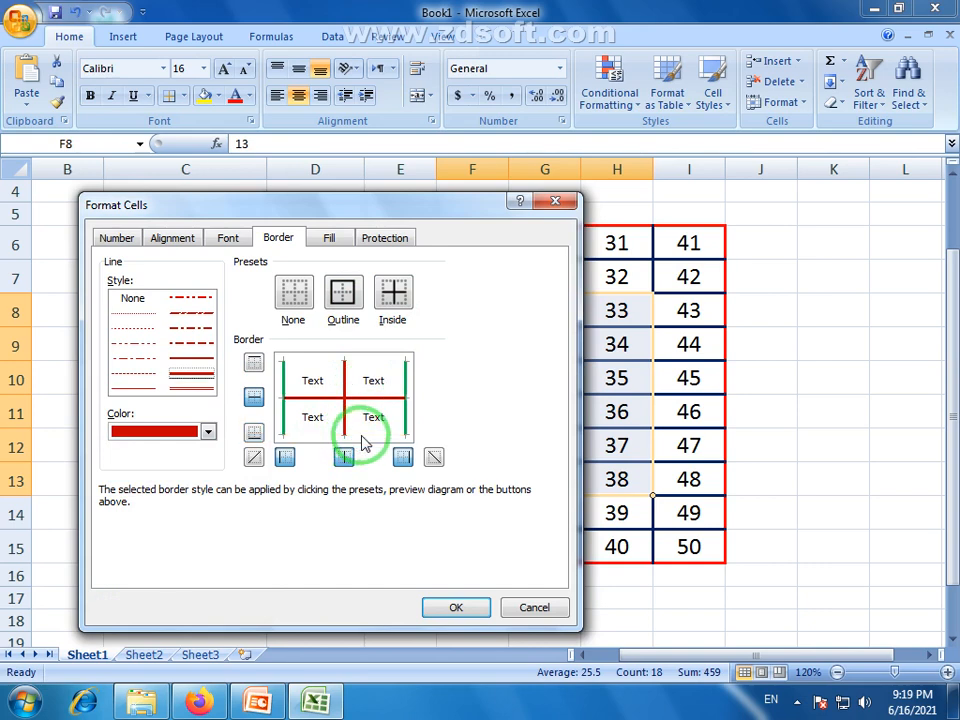
left_click(456, 606)
left_click(817, 458)
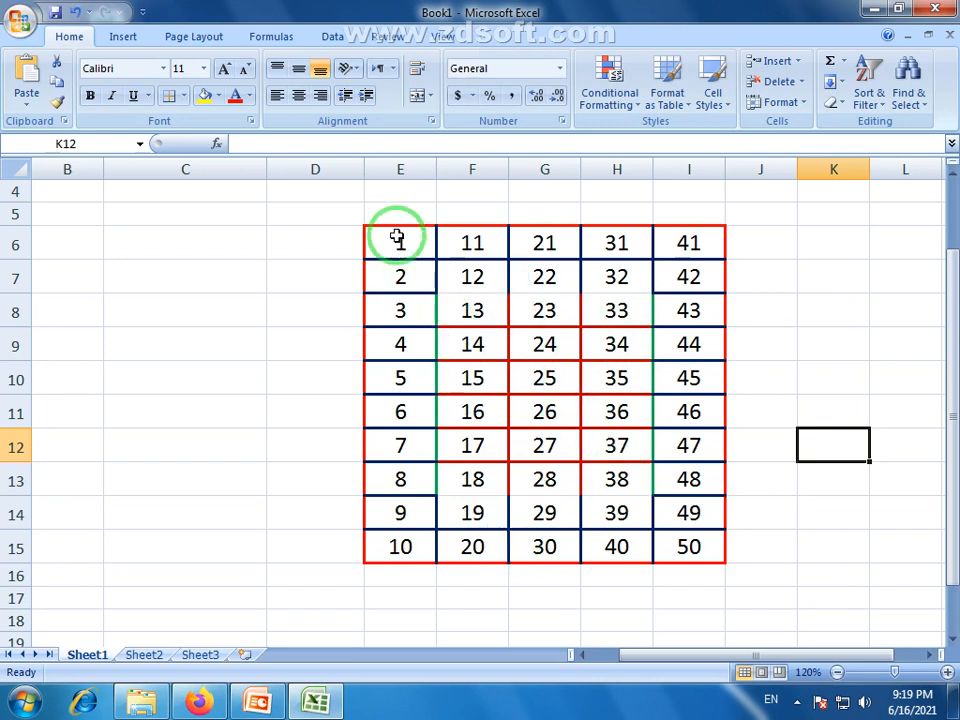
- Review the None, Outline and Inside presets in the detailed border settings for empty cell J16, and close without applying
left_click_drag(396, 231, 720, 557)
left_click(739, 577)
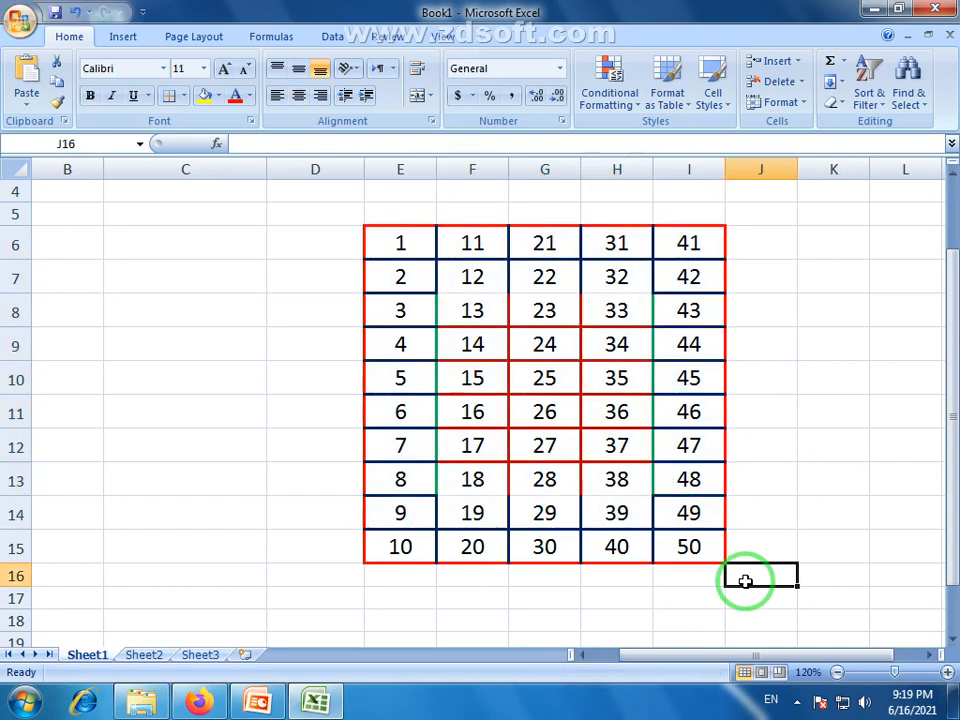
left_click(184, 96)
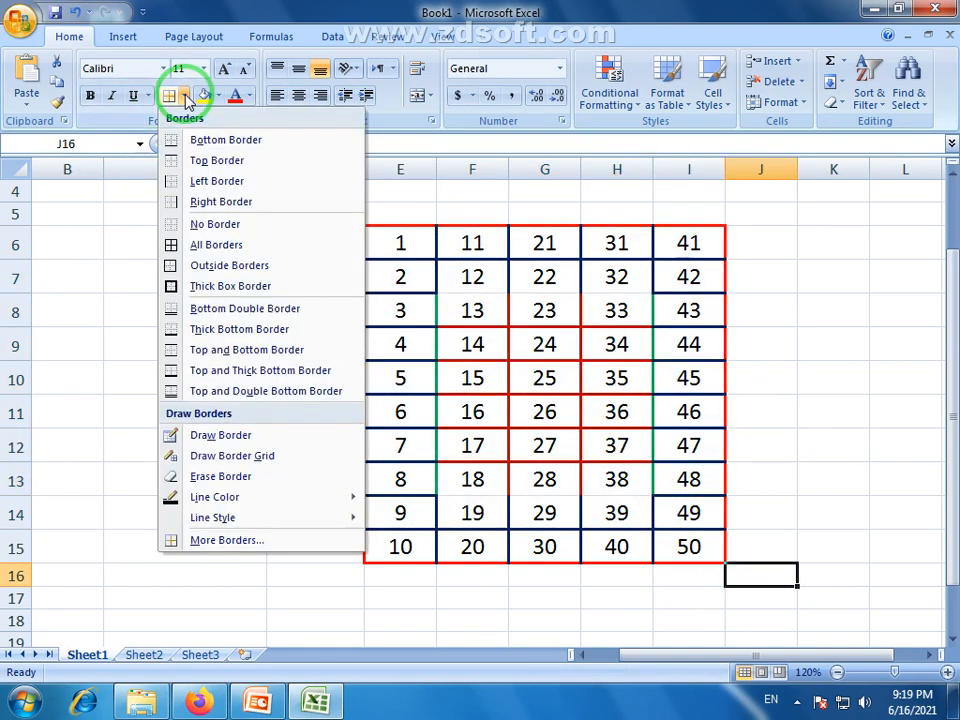
left_click(197, 541)
left_click_drag(370, 203, 432, 195)
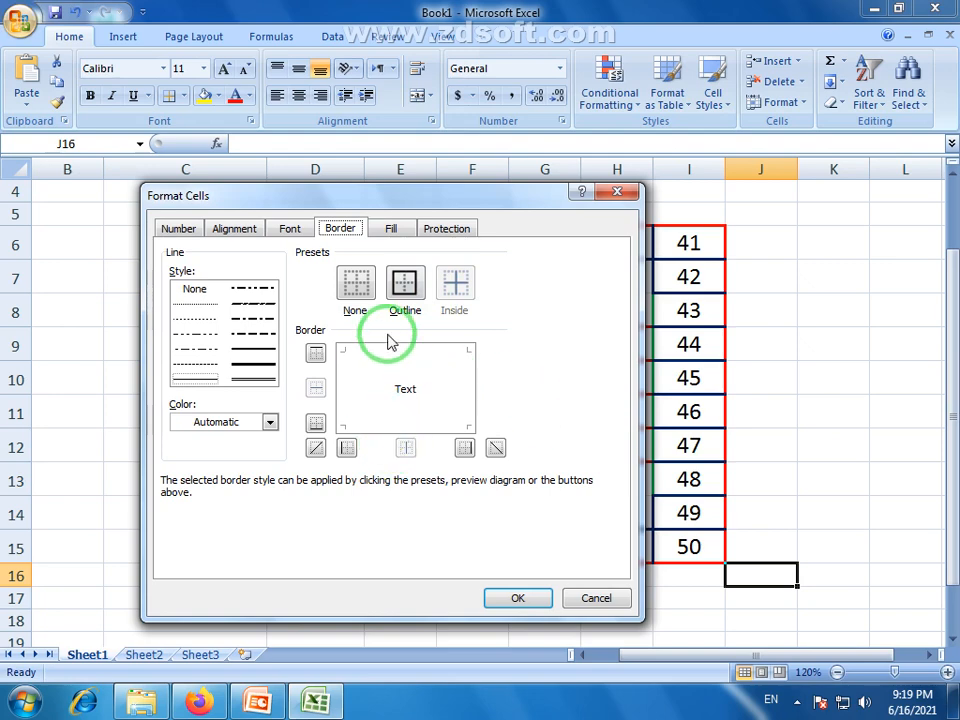
left_click_drag(447, 200, 404, 226)
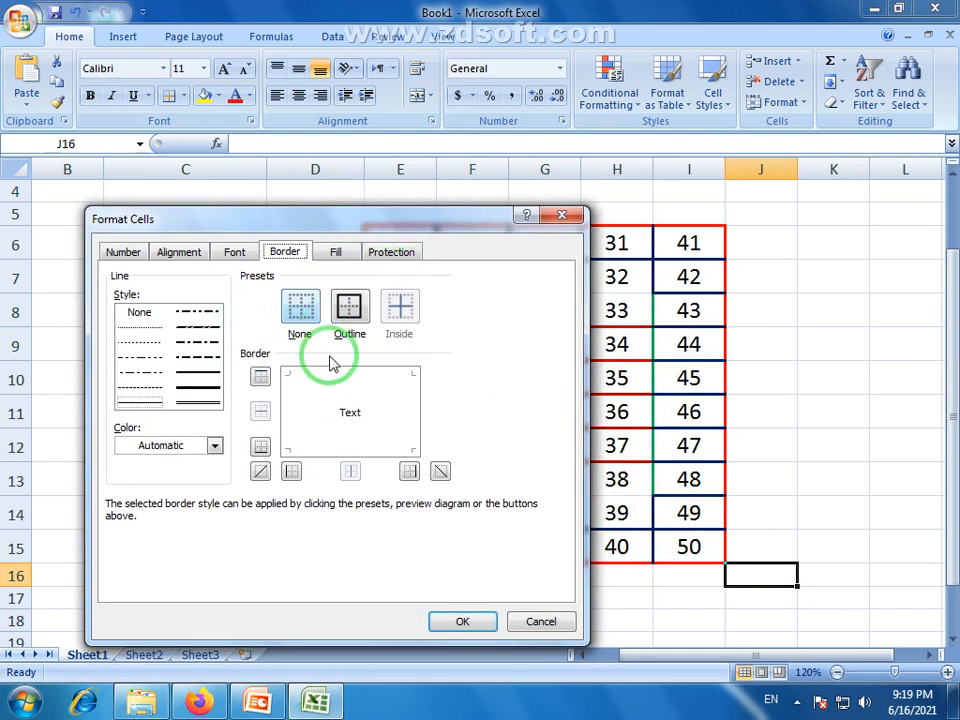
left_click(308, 340)
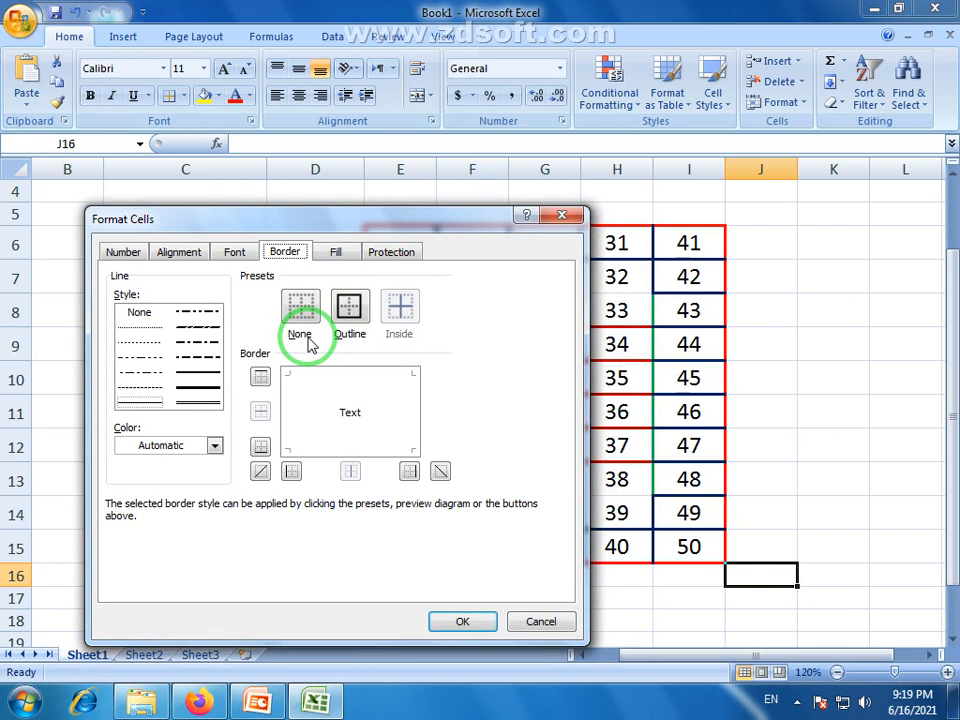
mouse_move(414, 221)
left_mouse_down()
mouse_move(392, 221)
mouse_move(400, 204)
left_mouse_up()
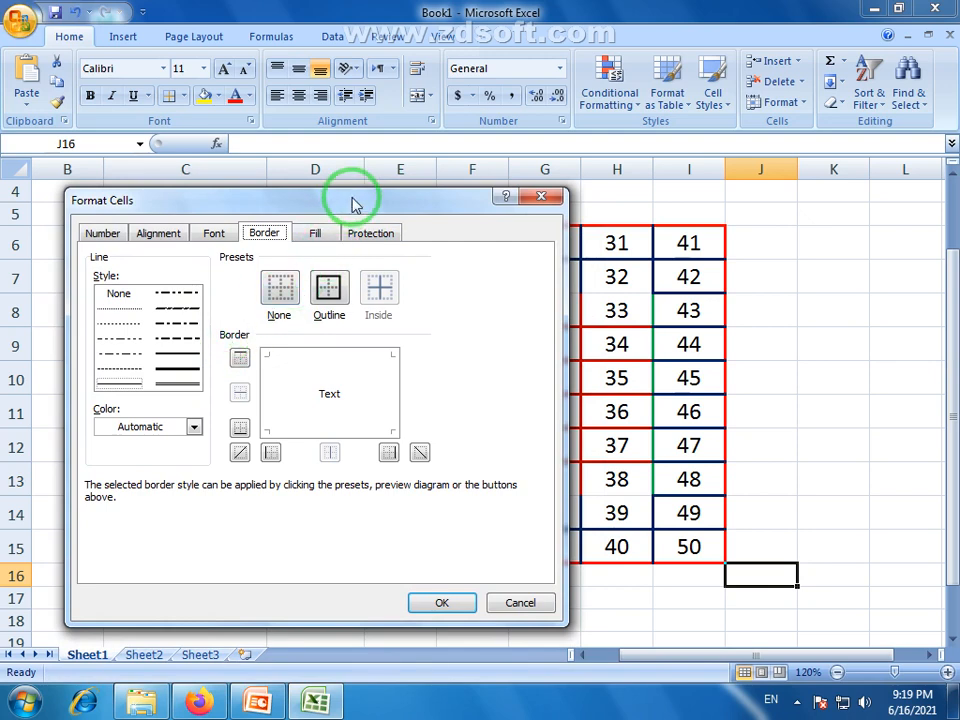
left_click_drag(352, 204, 378, 202)
left_click(372, 300)
left_click(548, 603)
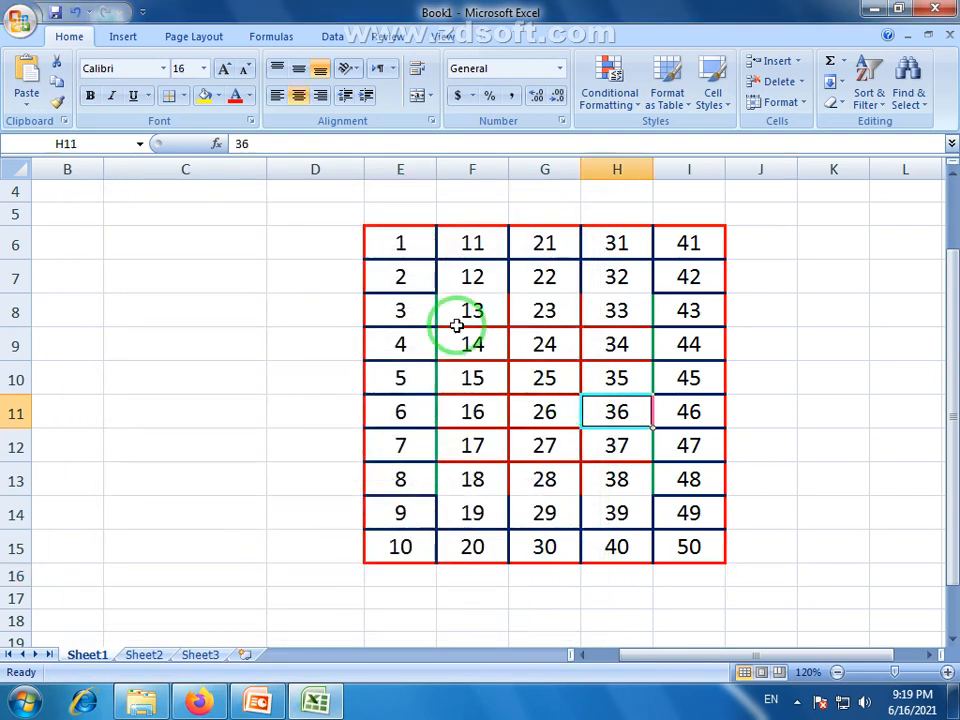
- Select the inner range F8:H13 and fill it with standard yellow
left_click_drag(456, 318, 612, 482)
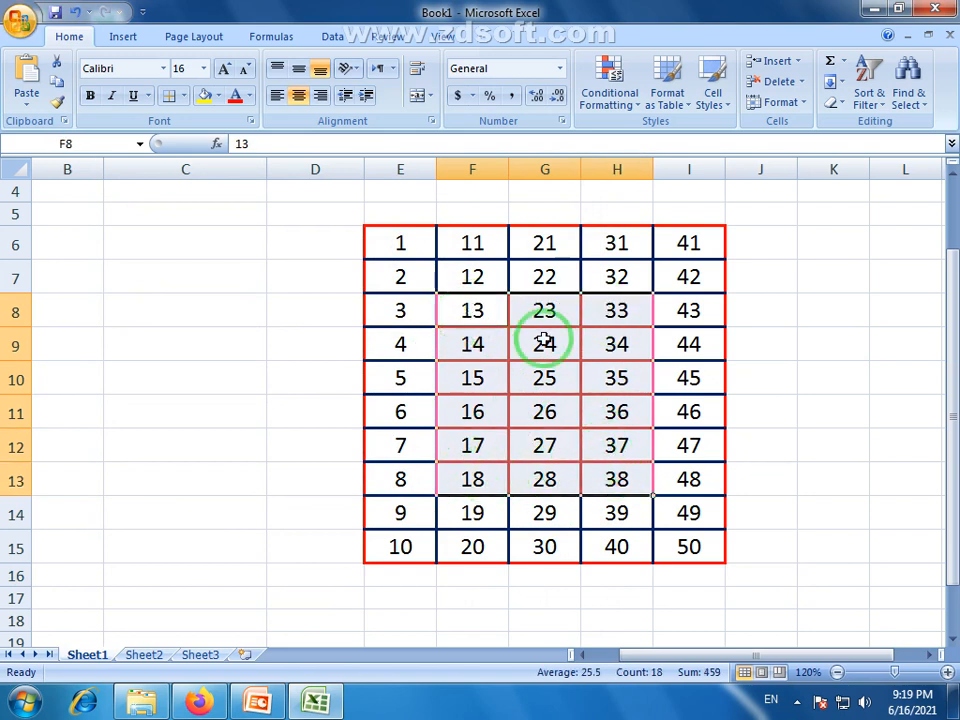
left_click_drag(458, 312, 624, 484)
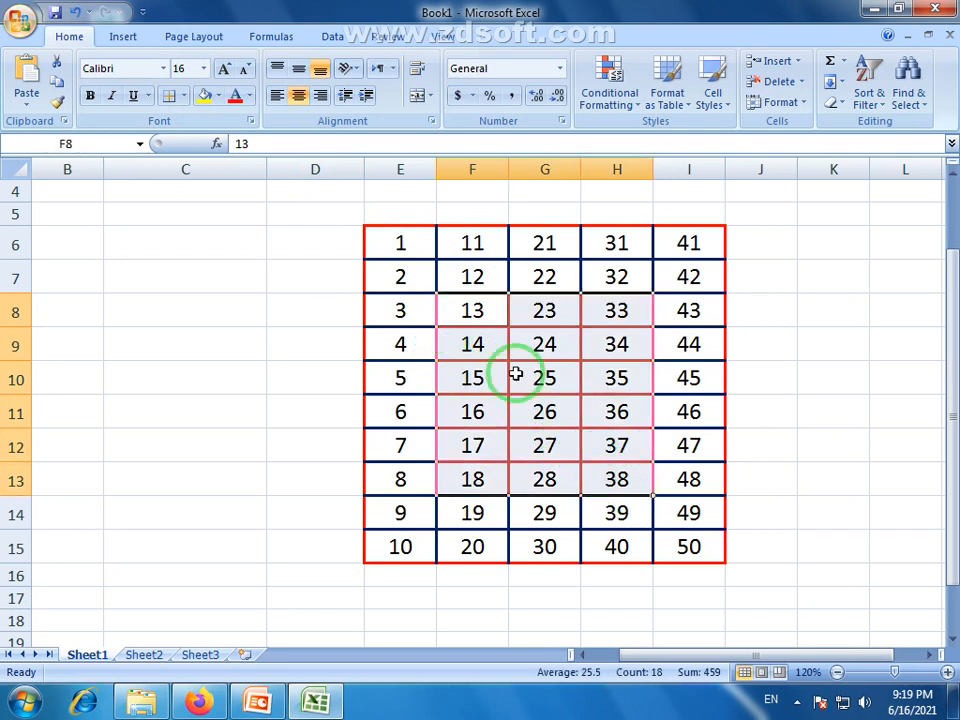
left_click(220, 96)
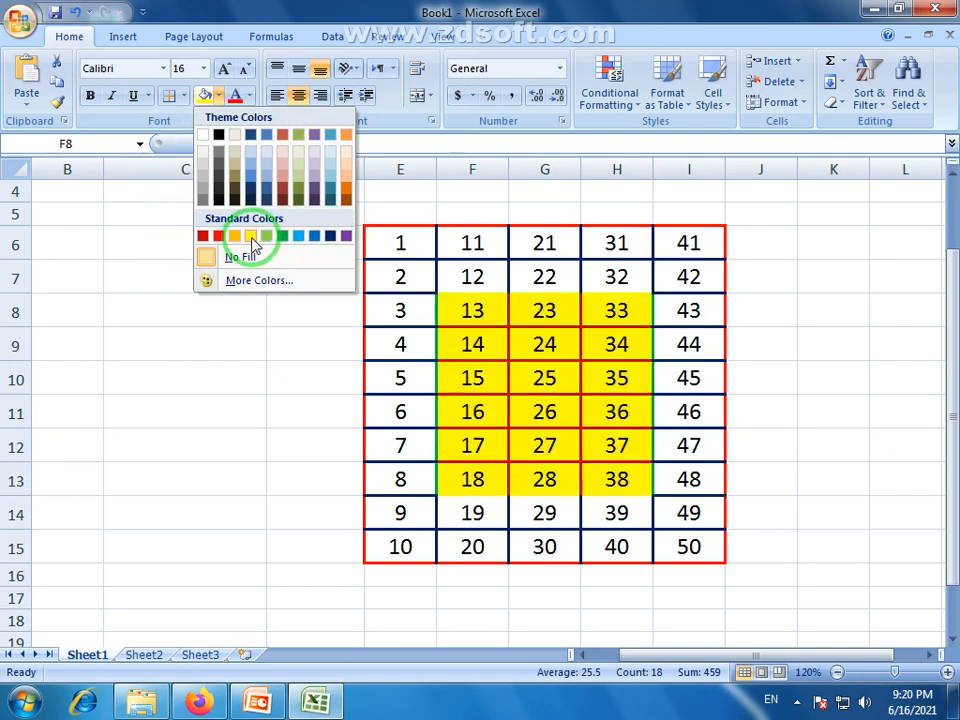
left_click(251, 237)
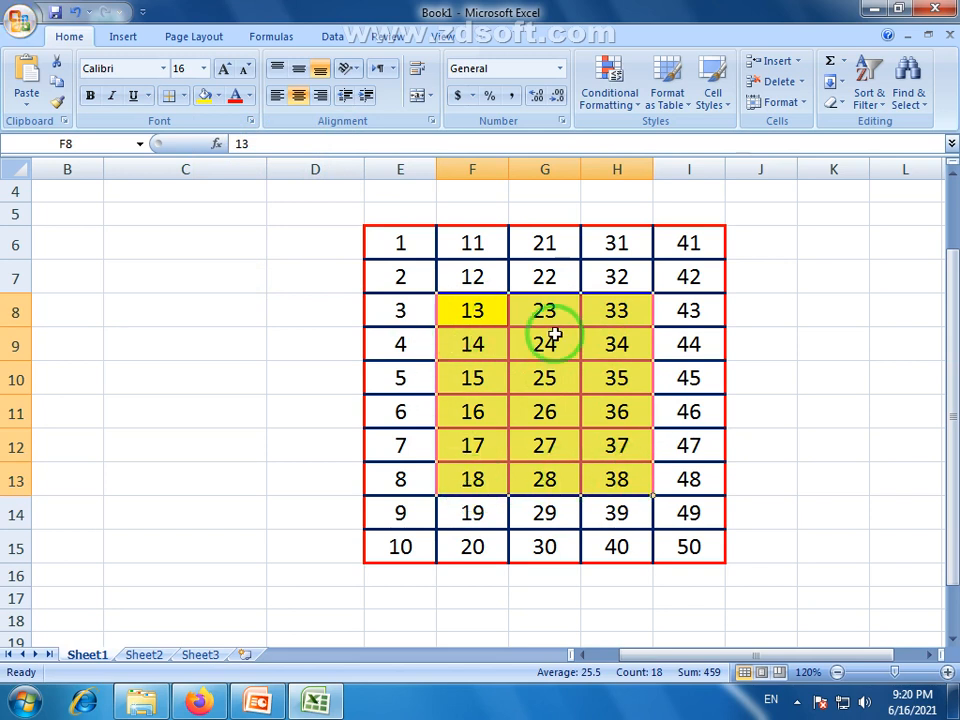
- View the custom fill colors for F8:H13 and keep the same yellow
left_click_drag(481, 327, 606, 476)
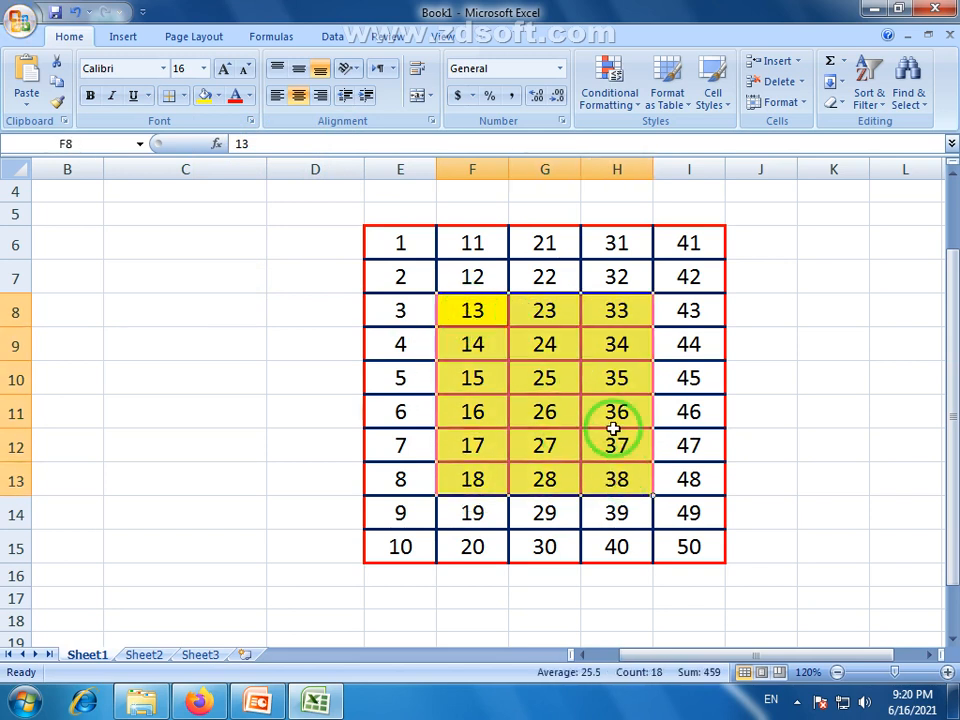
left_click(218, 97)
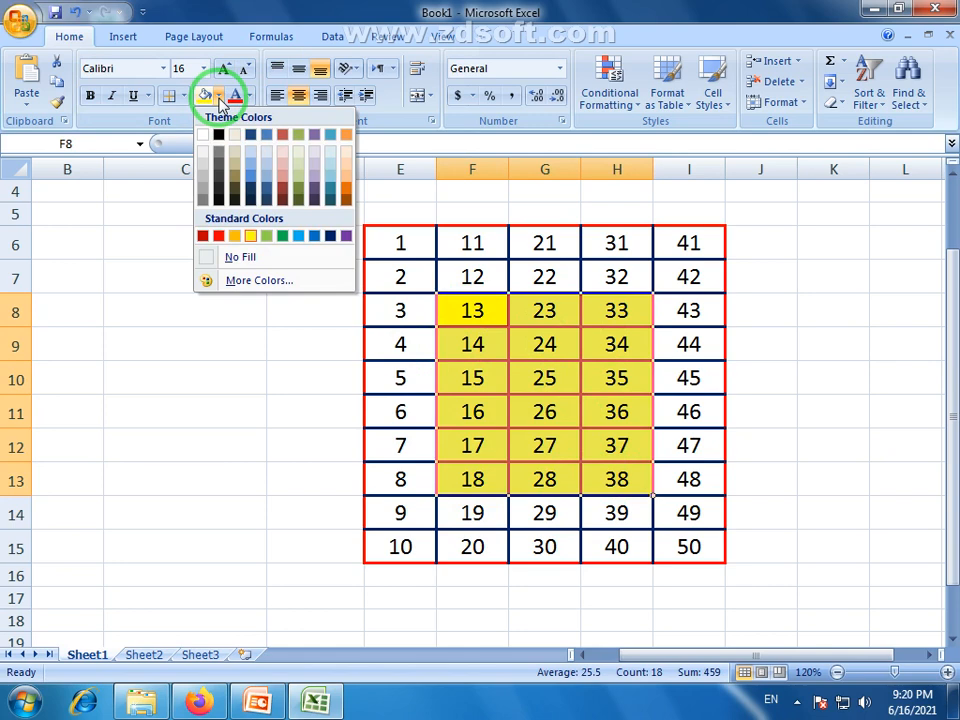
left_click(268, 284)
left_click(287, 281)
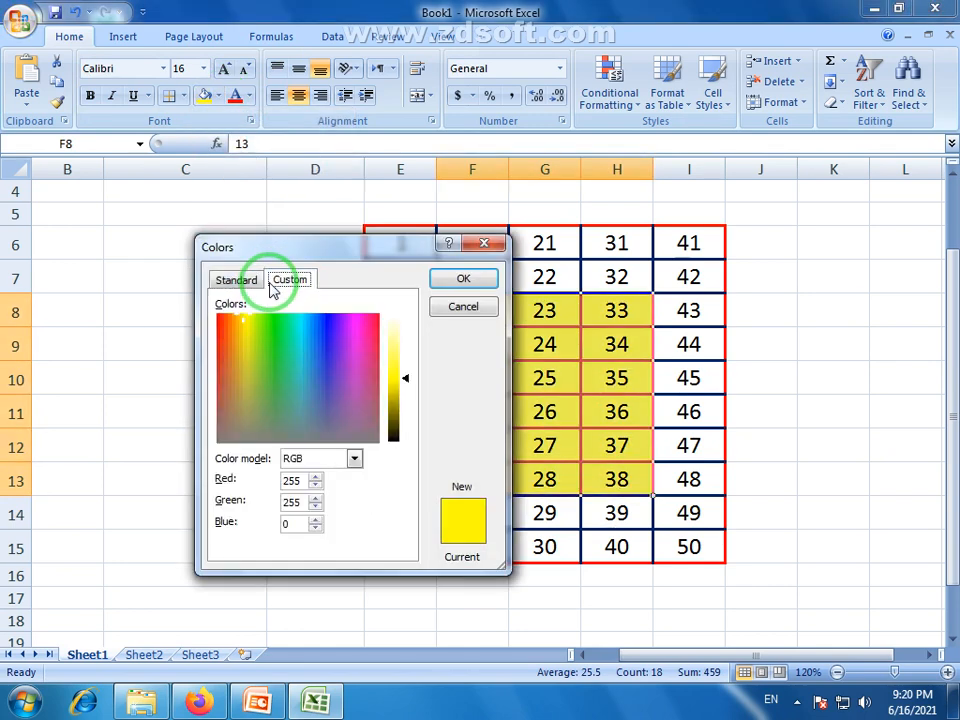
left_click(465, 284)
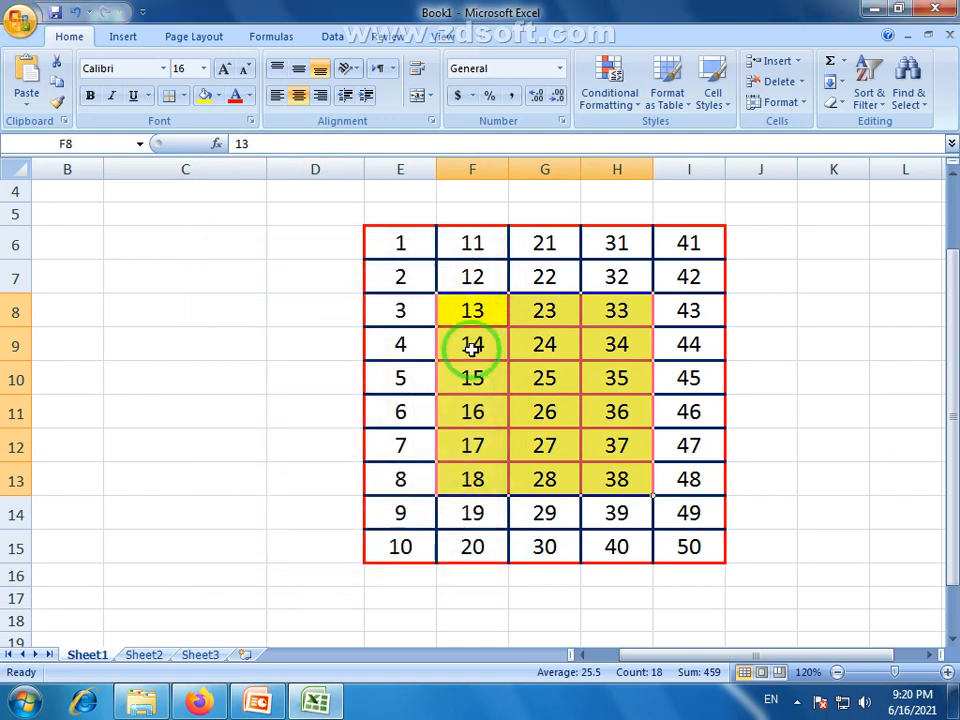
- Select F8:H13 and open its detailed fill settings
left_click_drag(458, 314, 617, 480)
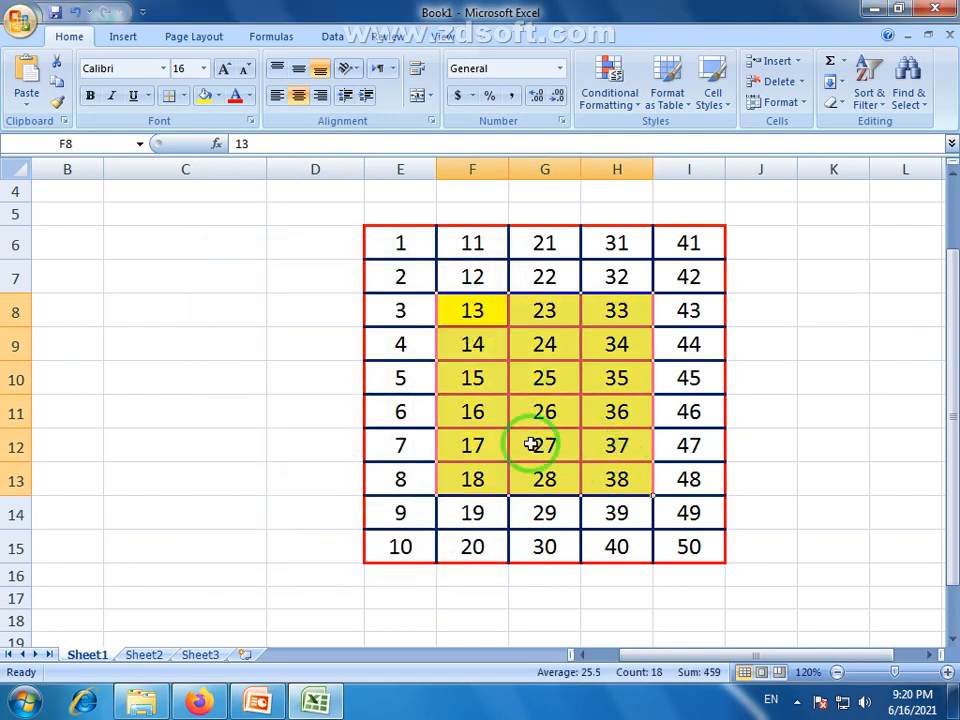
left_click(185, 96)
left_click(224, 541)
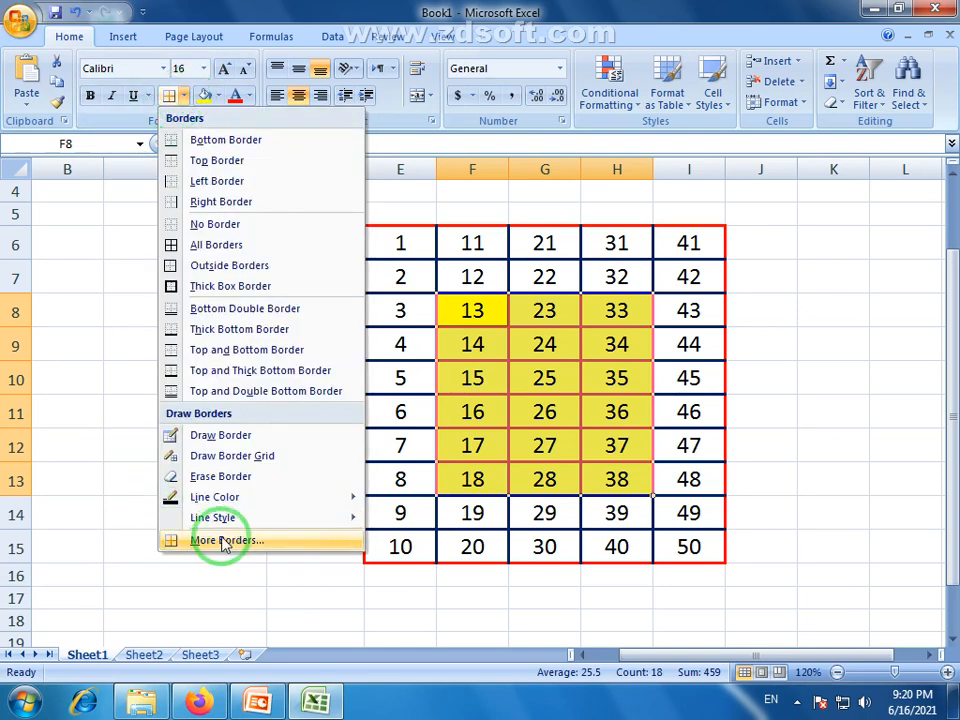
left_click(299, 233)
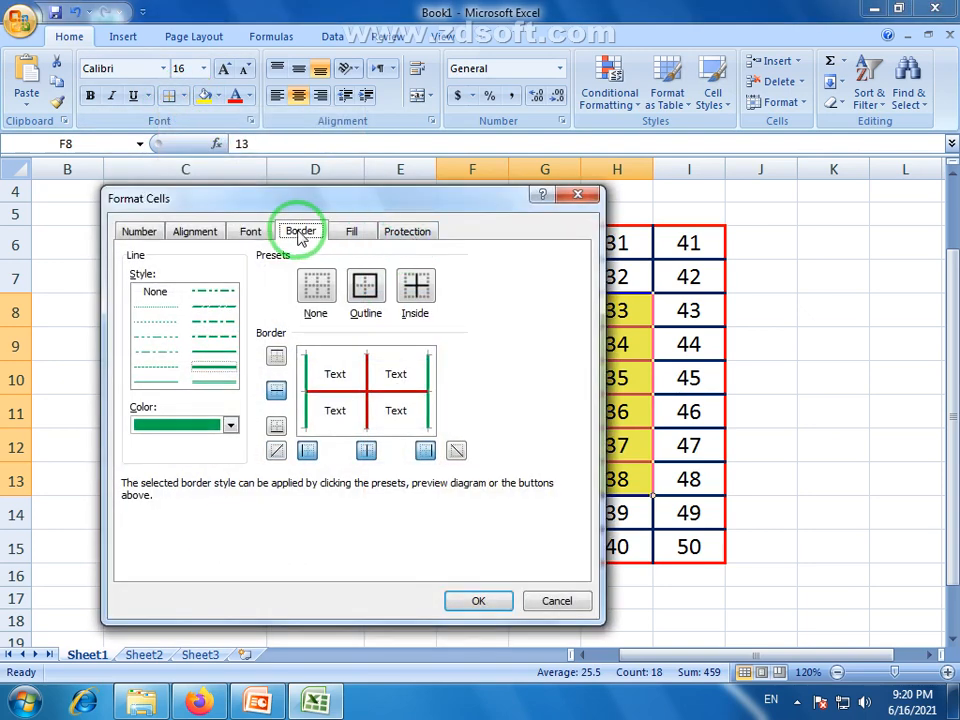
left_click(354, 240)
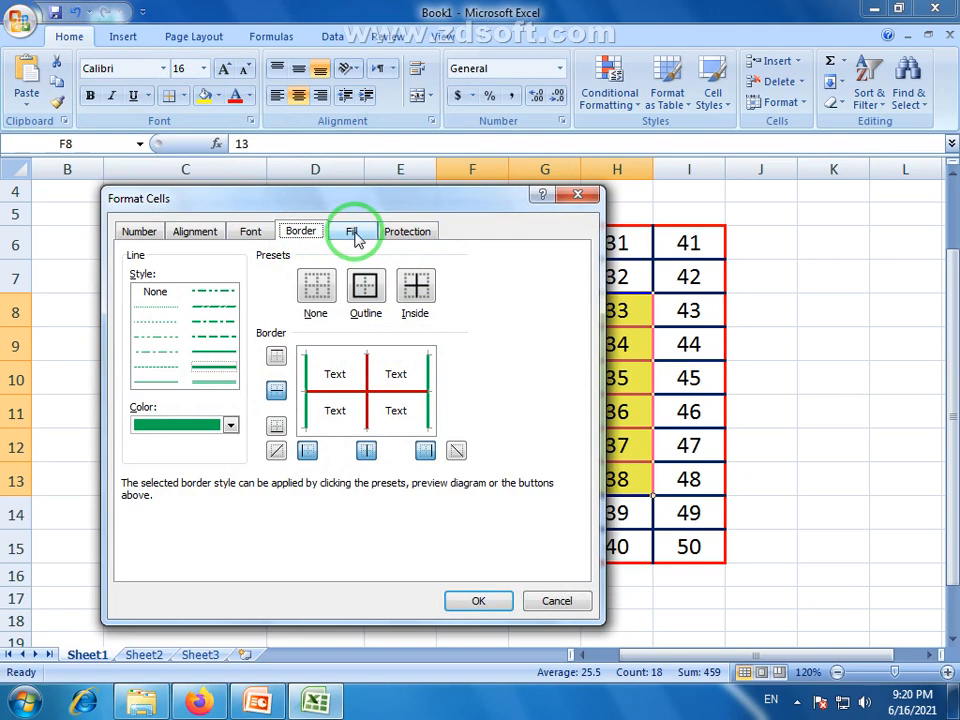
left_click(355, 234)
left_click_drag(345, 197, 417, 285)
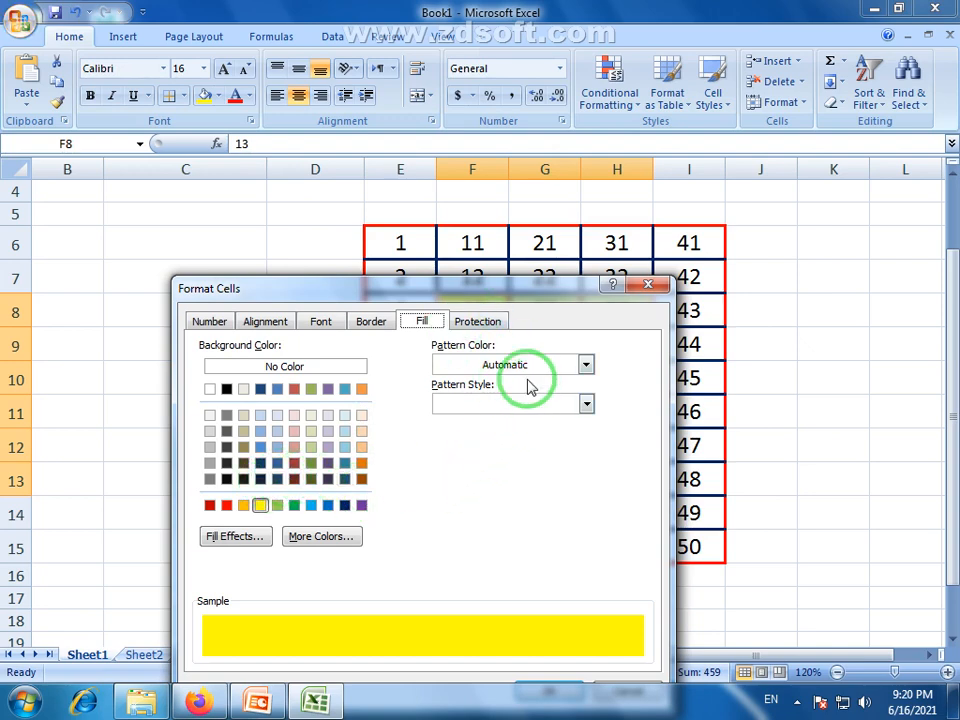
- Look through the available pattern colors and pattern styles for the fill
left_click(586, 366)
left_click(586, 366)
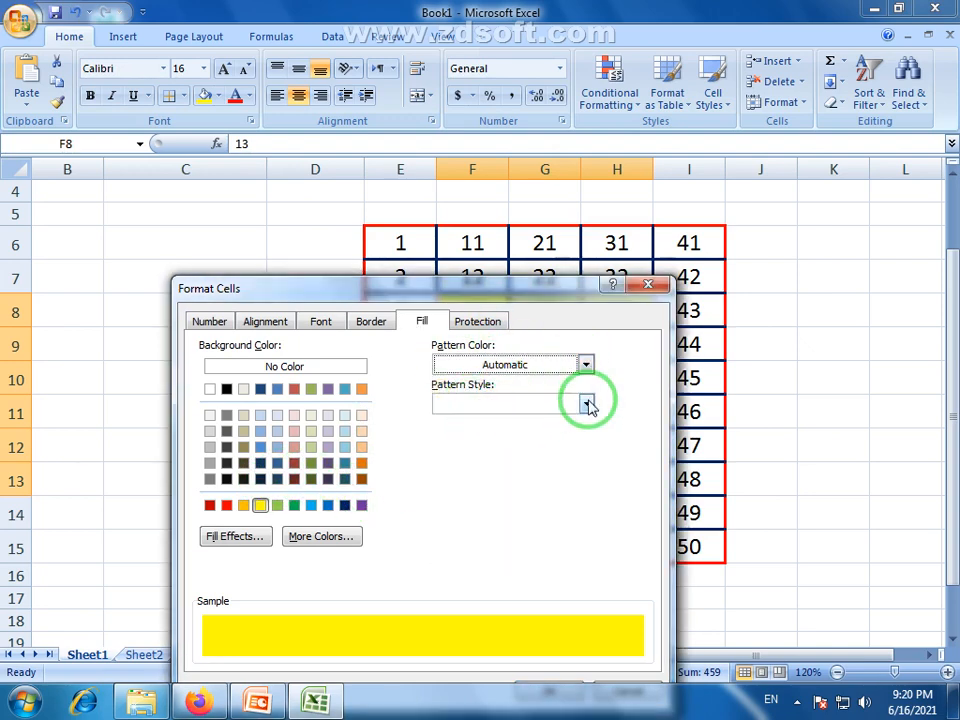
left_click(586, 403)
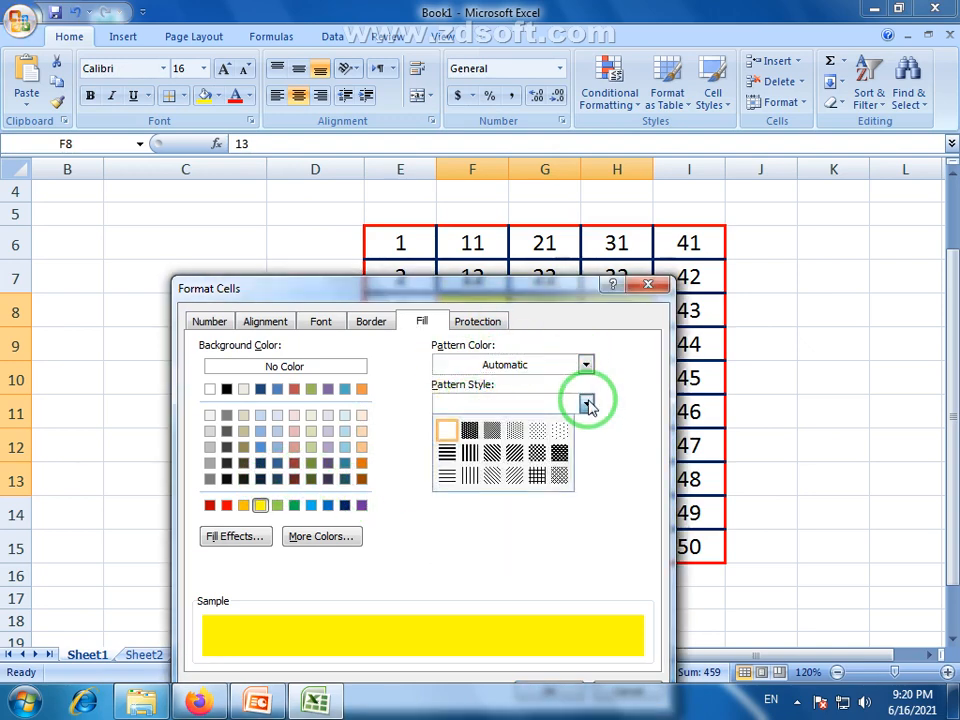
- Open the gradient fill effects for the range and view the choices for the first color
left_click(247, 545)
left_click_drag(358, 199, 437, 195)
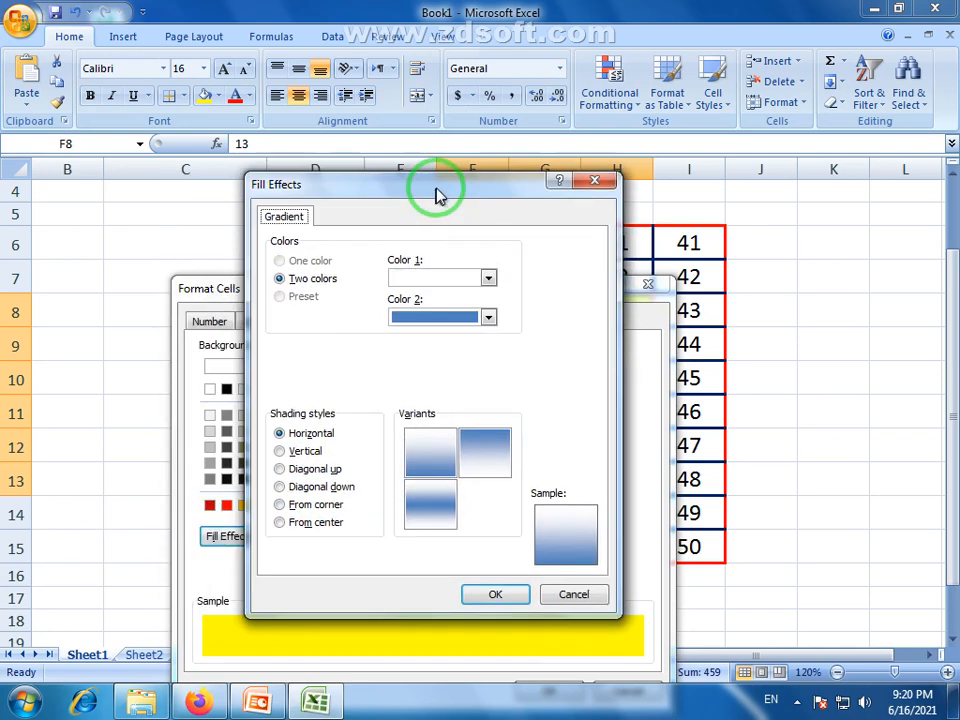
left_click(488, 278)
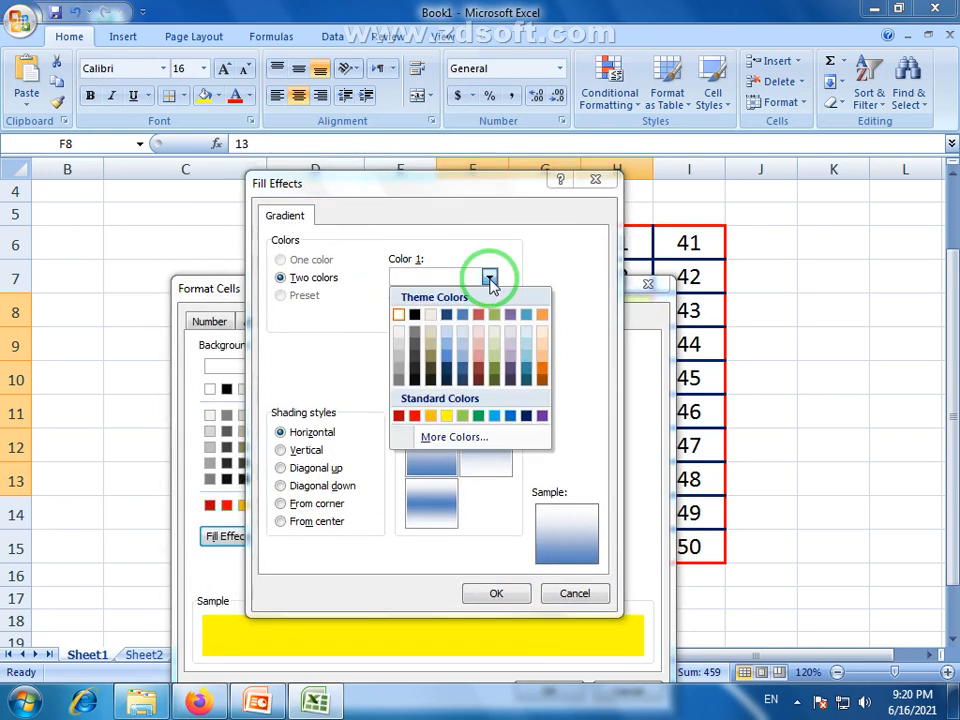
left_click(489, 279)
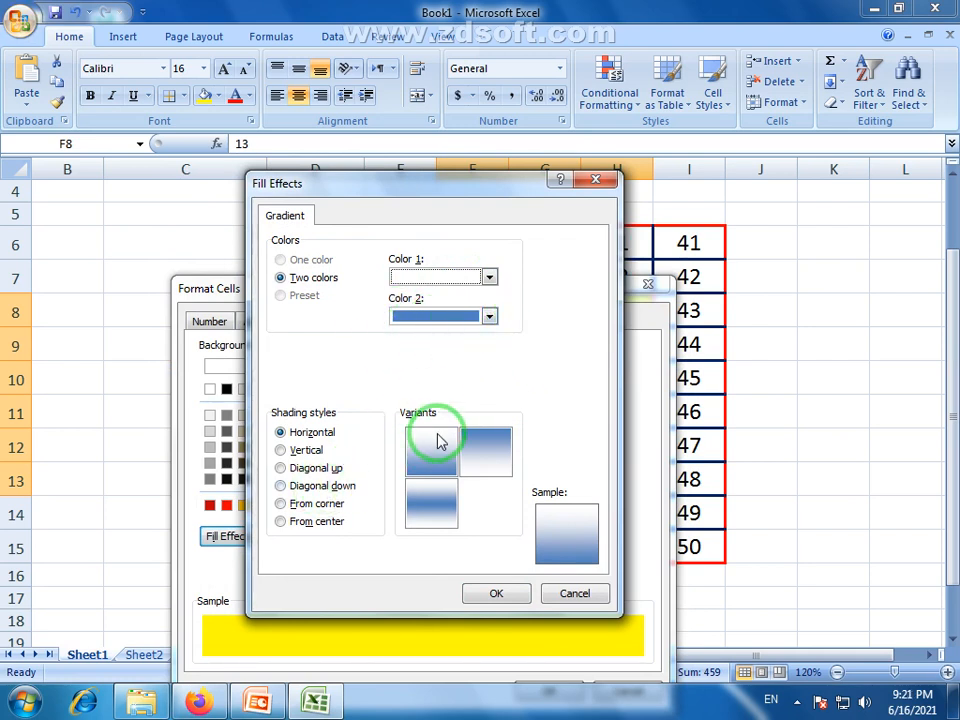
- Preview the Vertical, Diagonal up, Diagonal down, From corner and From center shading styles, and return to Horizontal
left_click(280, 450)
left_click(280, 468)
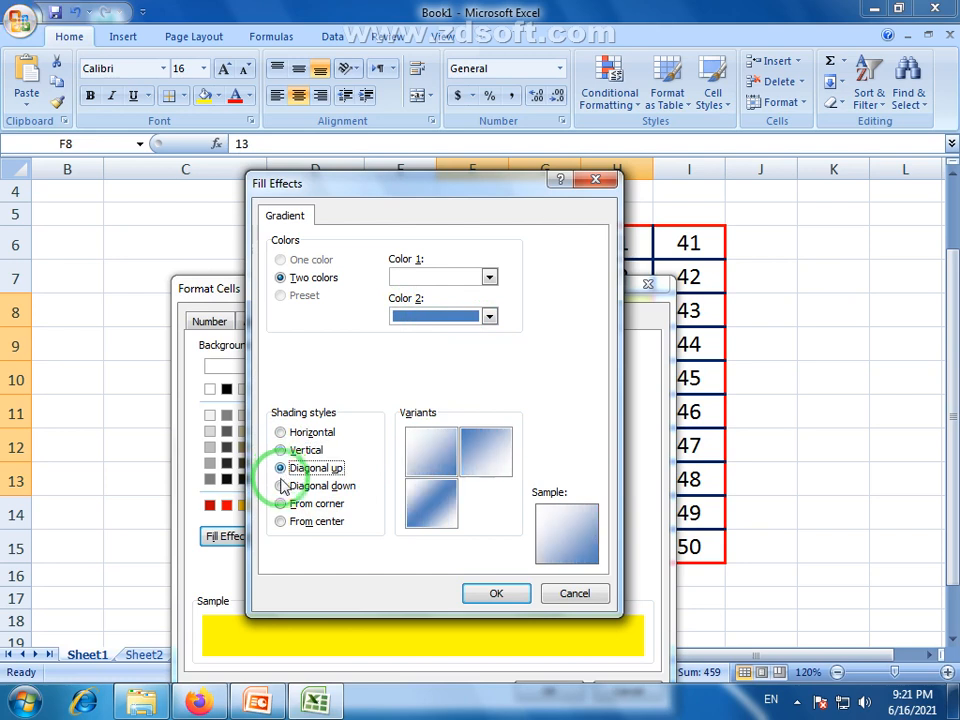
left_click(280, 486)
left_click(280, 503)
left_click(280, 521)
left_click(282, 436)
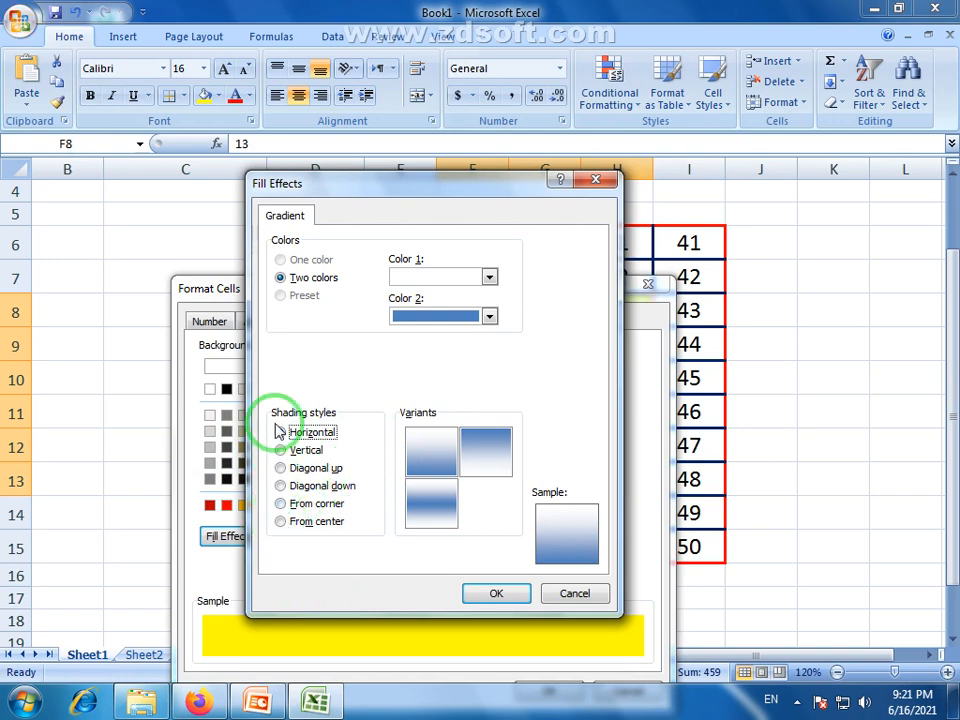
- Apply the horizontal white-to-blue two-color gradient to F8:H13, deselect it and select the filled range again
left_click_drag(401, 192, 500, 167)
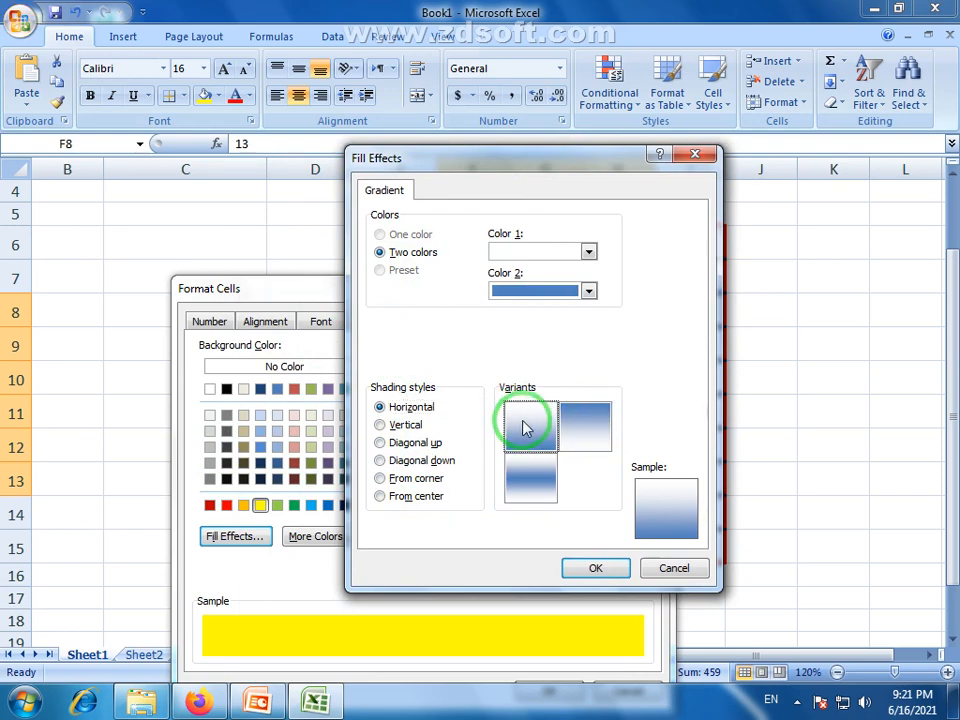
left_click(590, 568)
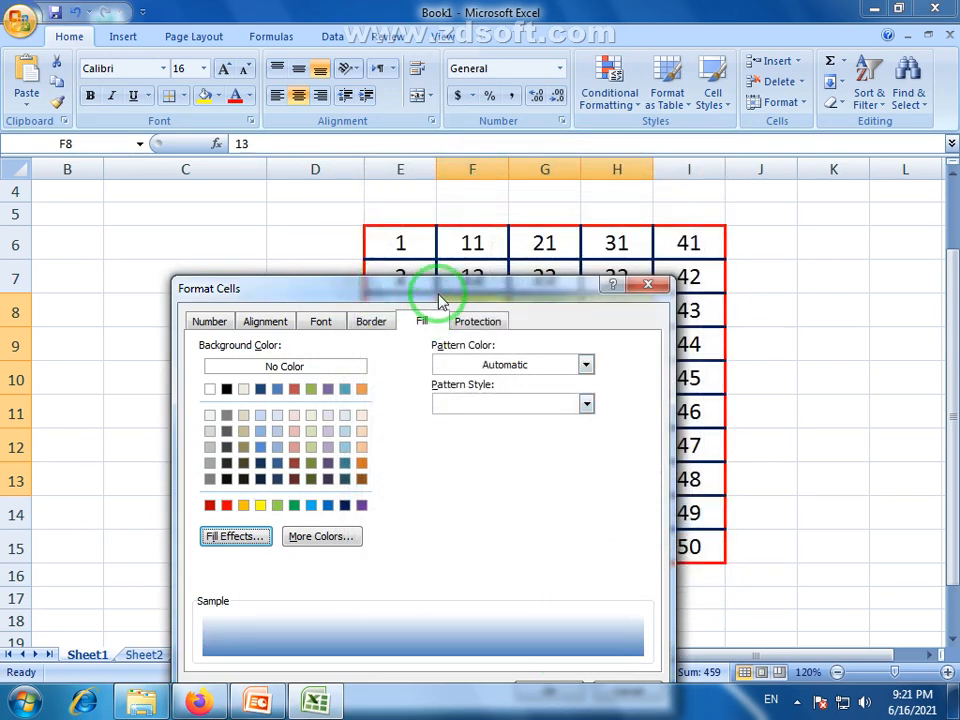
left_click(561, 592)
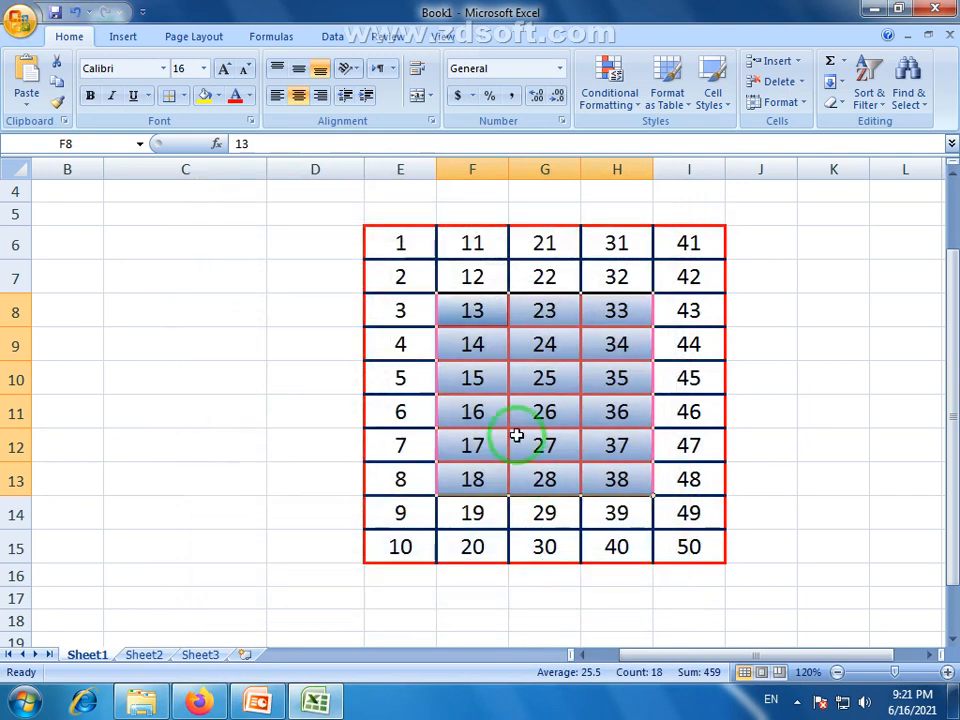
left_click(776, 521)
left_click(458, 311)
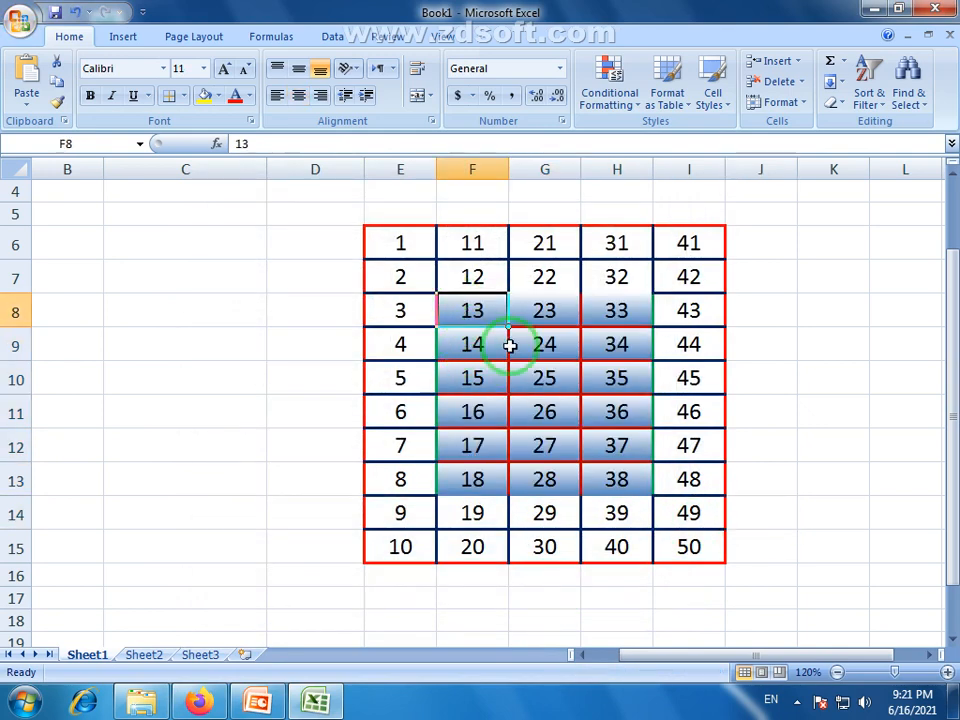
left_click_drag(510, 345, 610, 490)
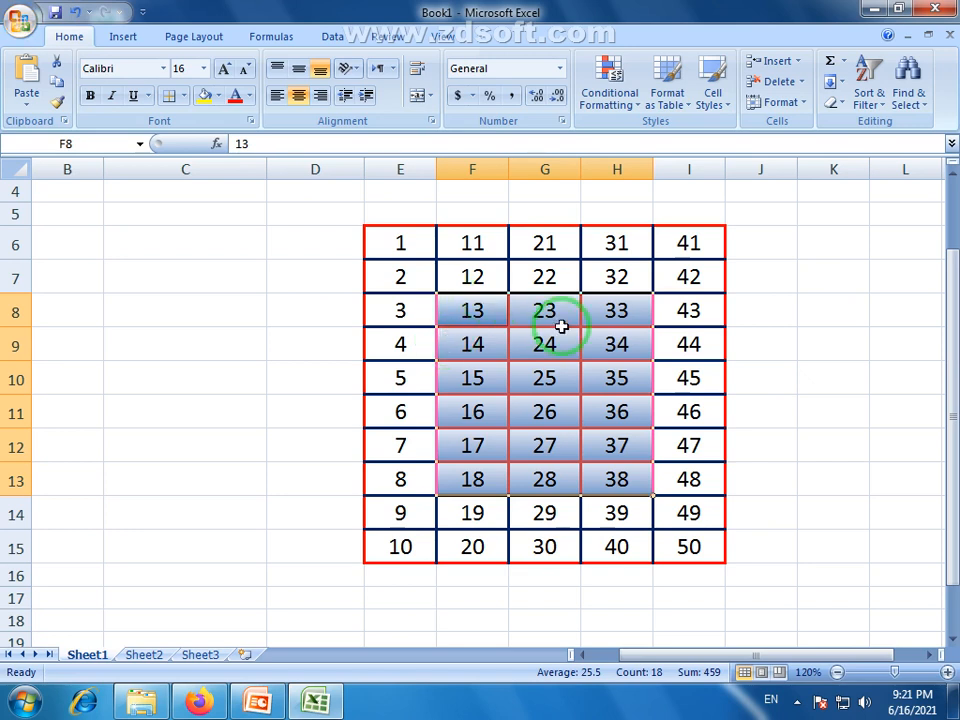
- View the full border settings for the empty cell C9 and close them without applying anything
left_click(163, 354)
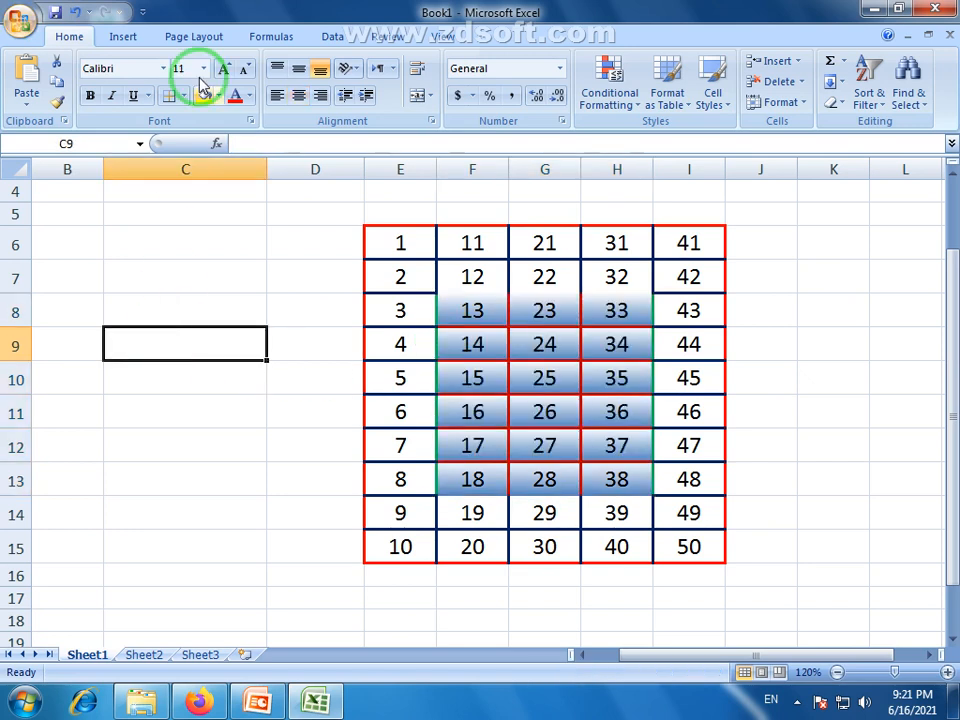
left_click(184, 96)
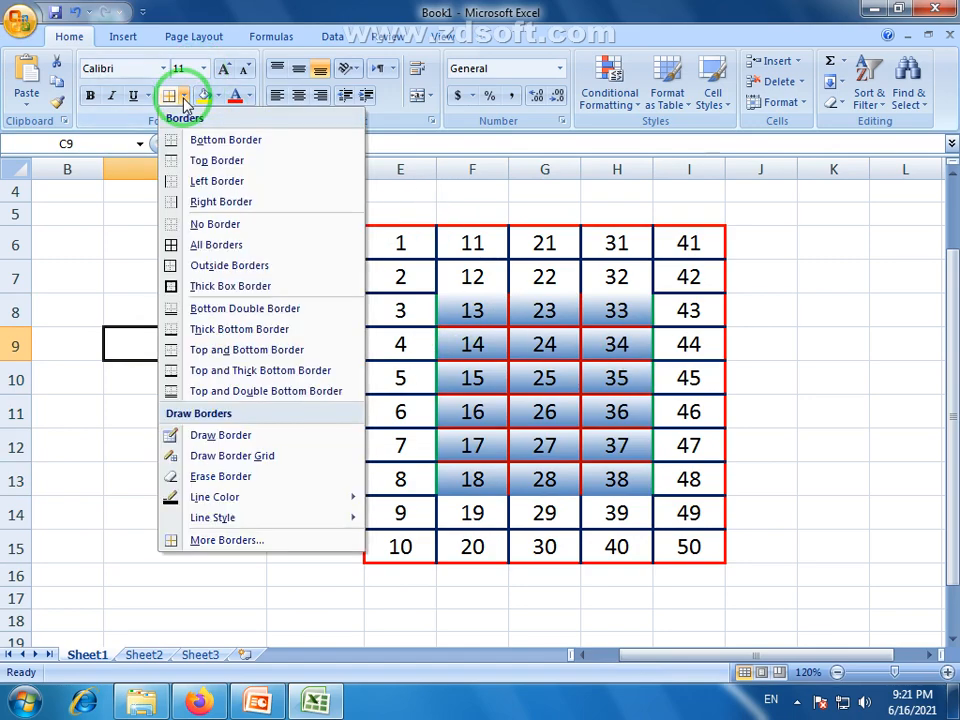
left_click(240, 541)
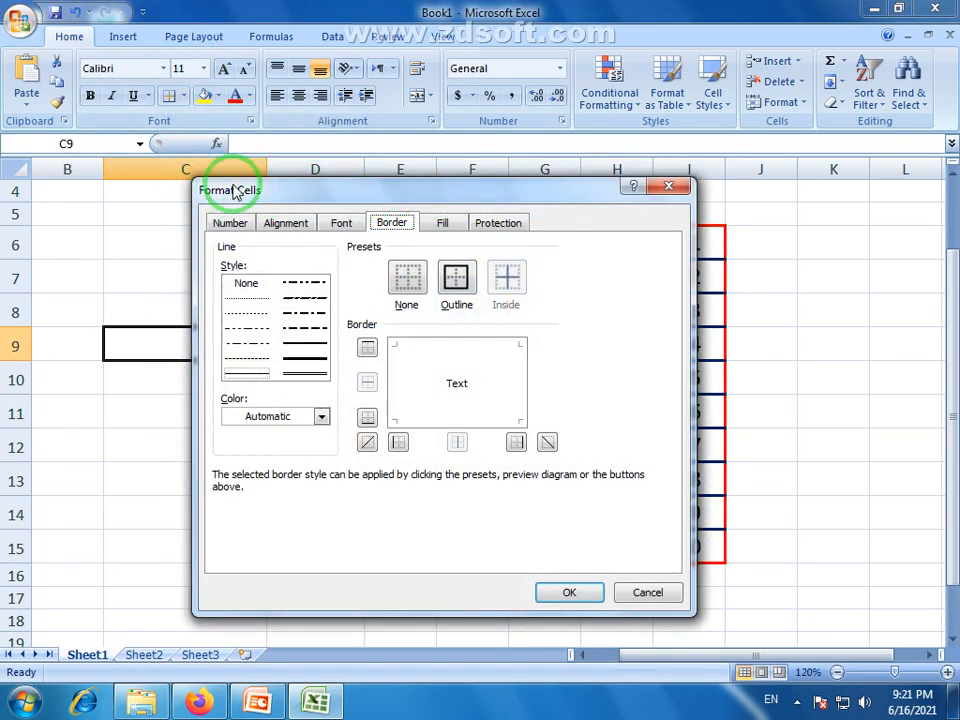
left_click_drag(314, 190, 385, 200)
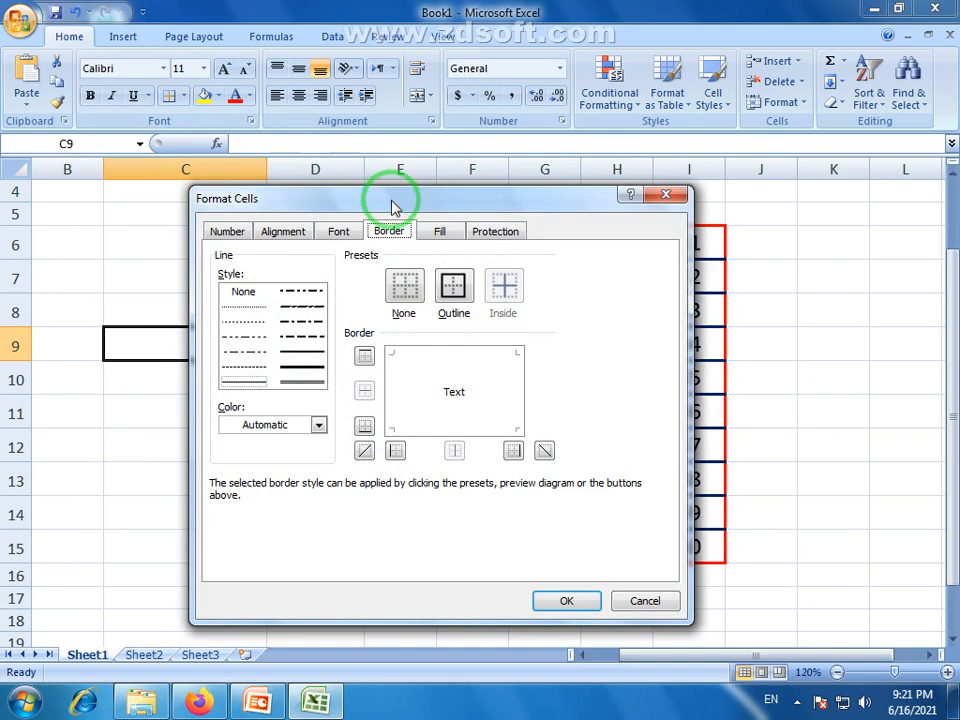
left_click_drag(467, 204, 425, 213)
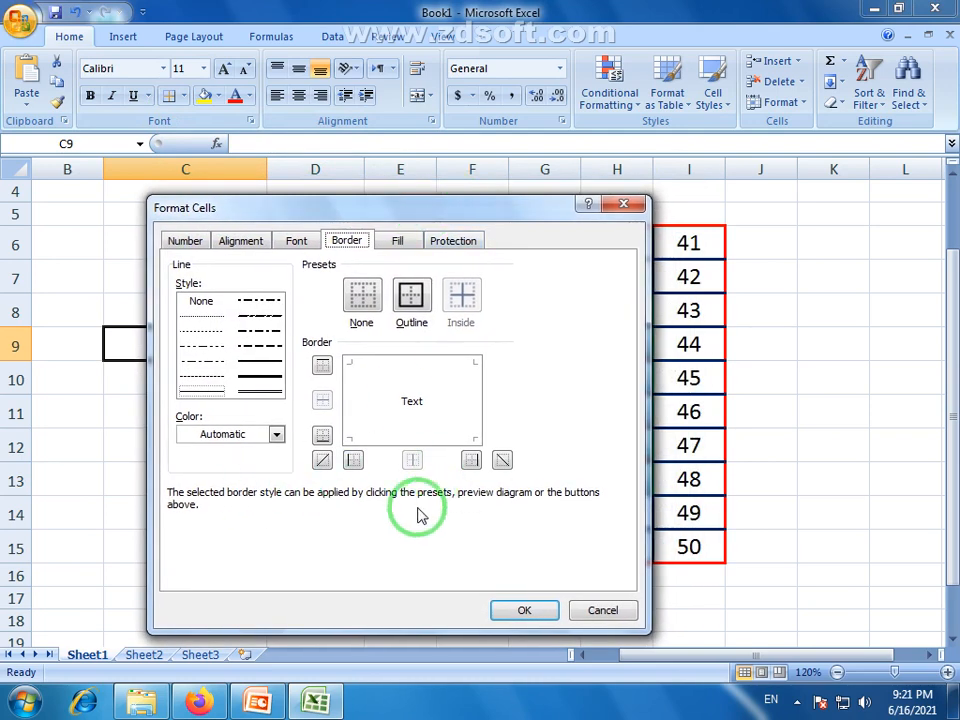
left_click(621, 613)
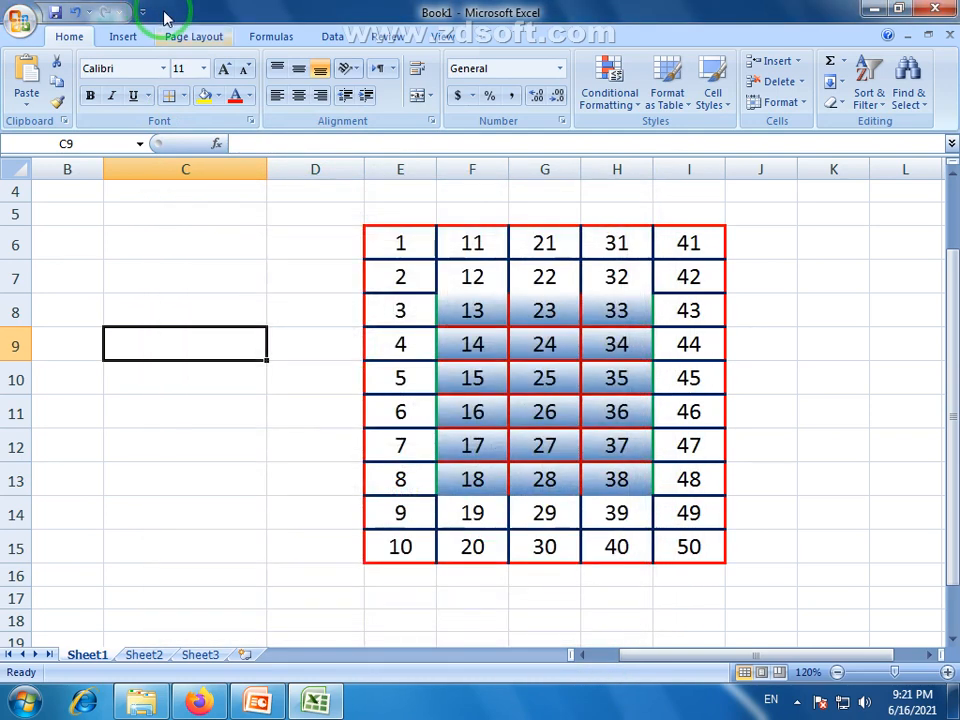
- View the detailed font settings and number format settings for cell C9, cancelling each without changes
left_click(251, 121)
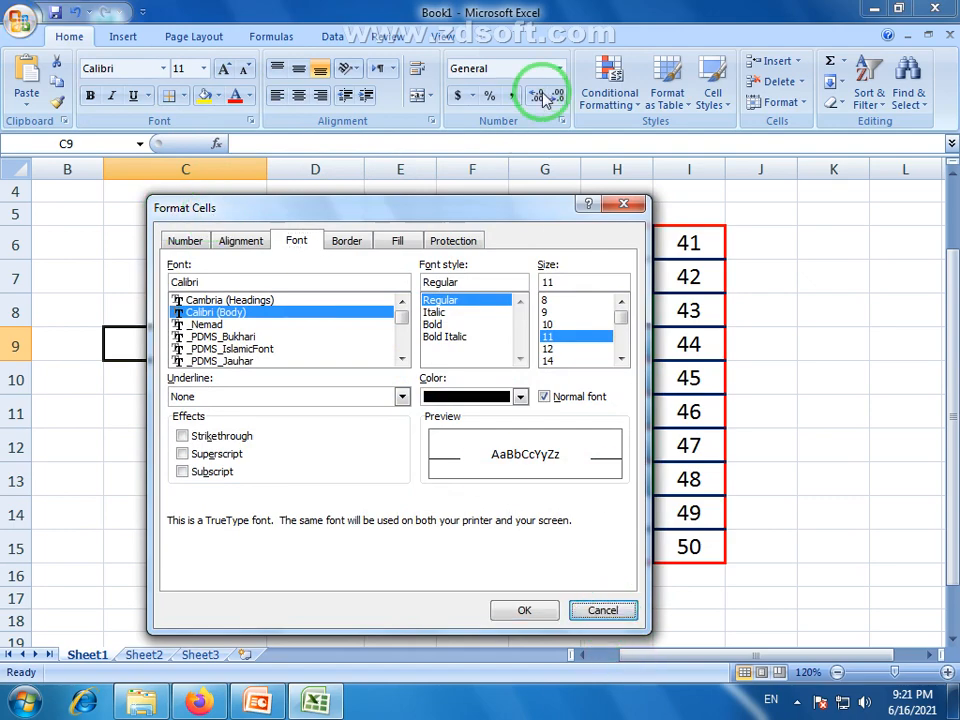
left_click(624, 610)
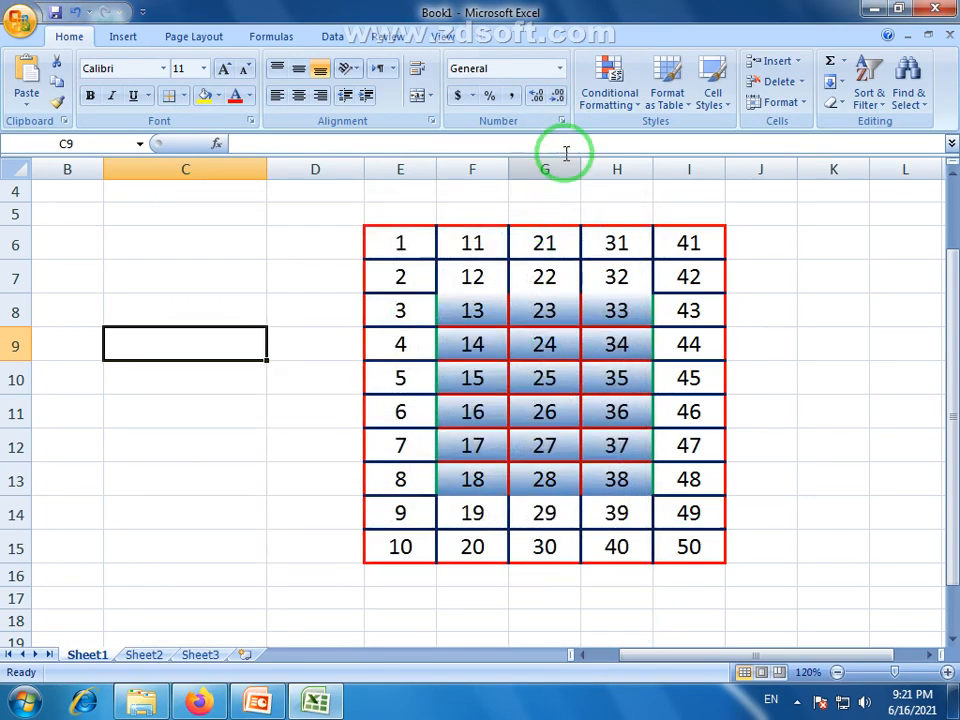
left_click(562, 122)
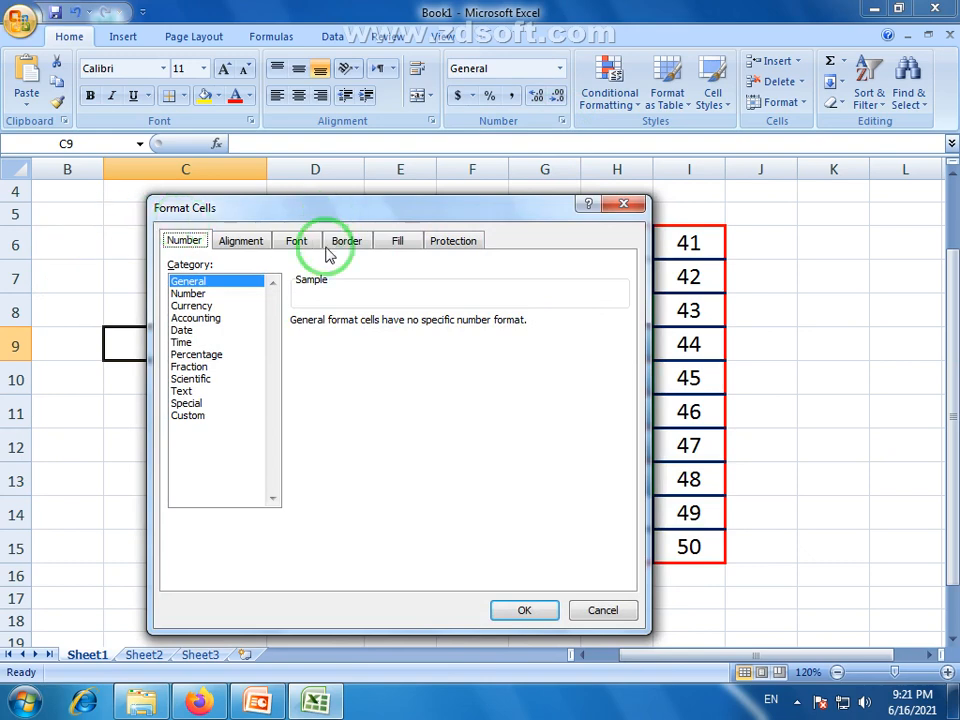
left_click(598, 552)
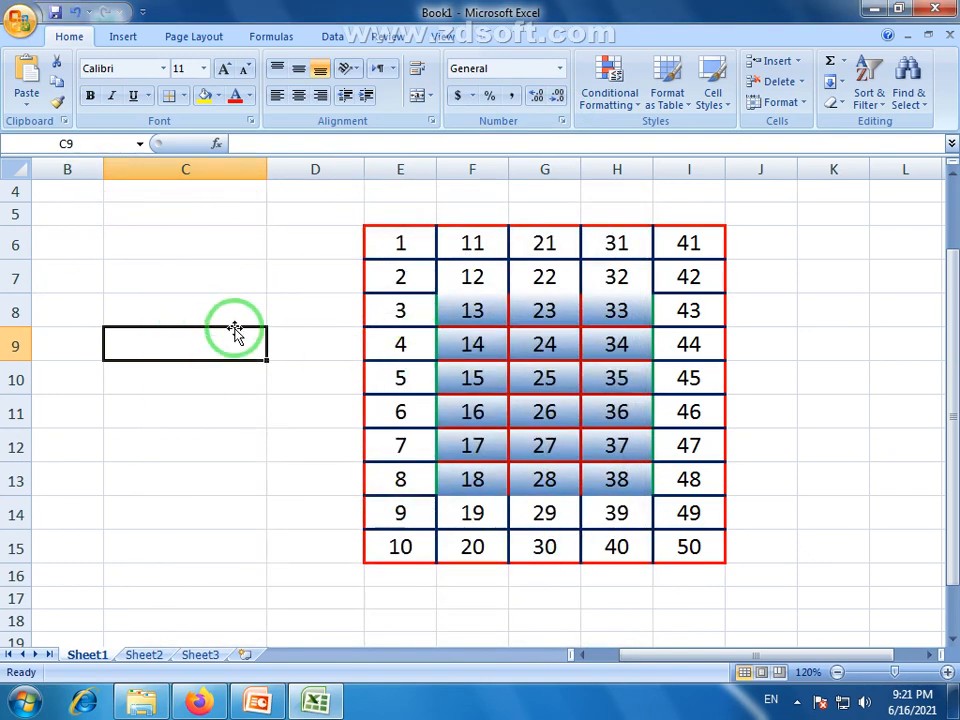
- Set the font color of the table's last two rows, E14:I15, to standard red and deselect the range
left_click(383, 336)
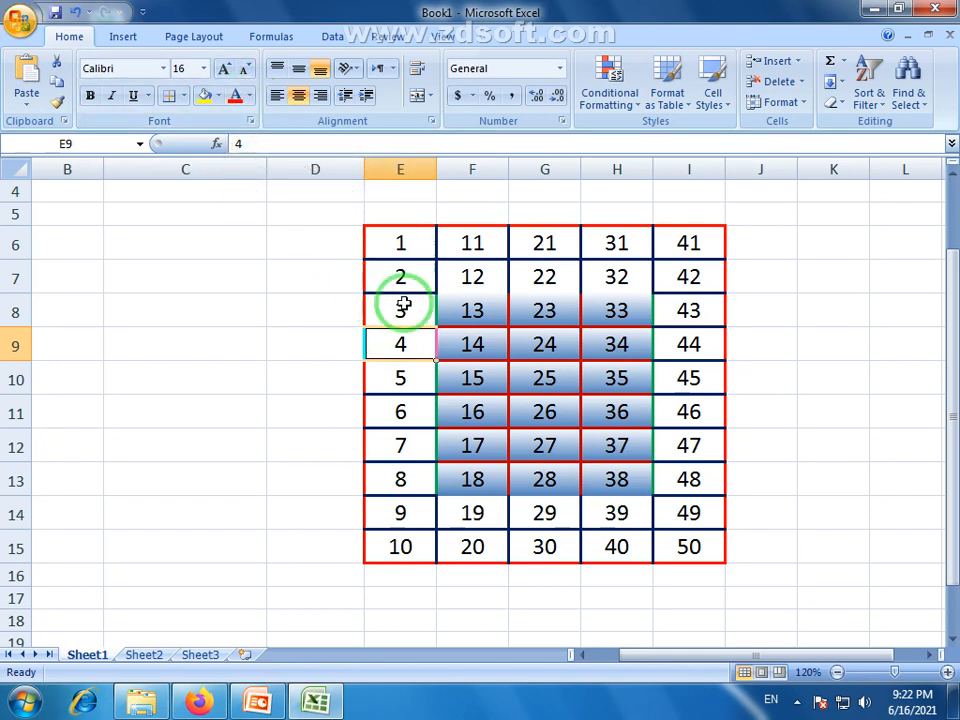
left_click(420, 514)
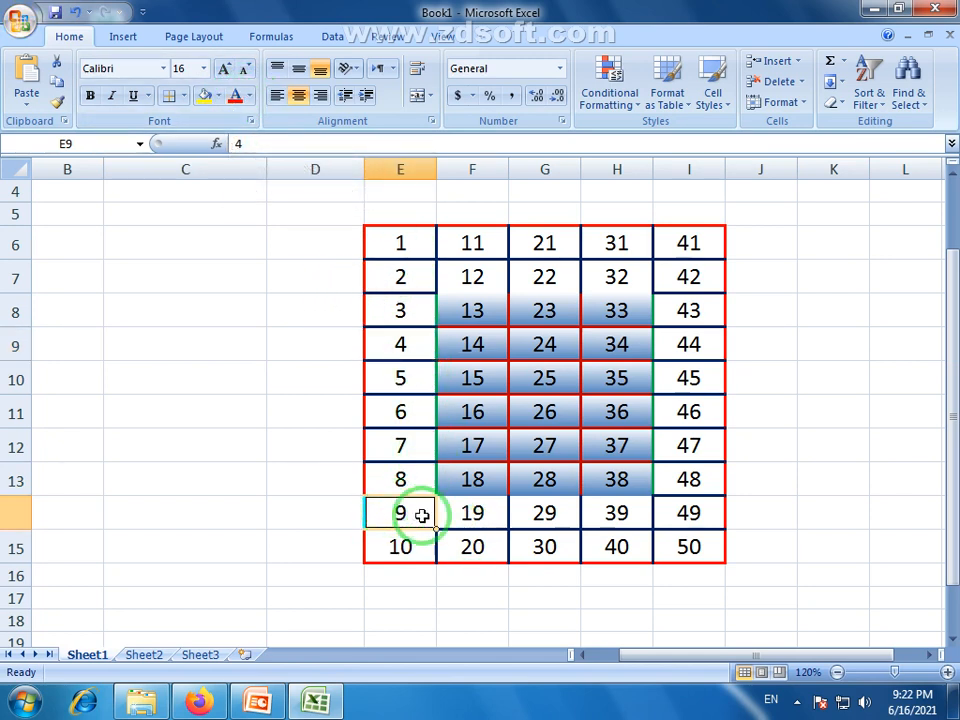
left_click_drag(422, 515, 679, 550)
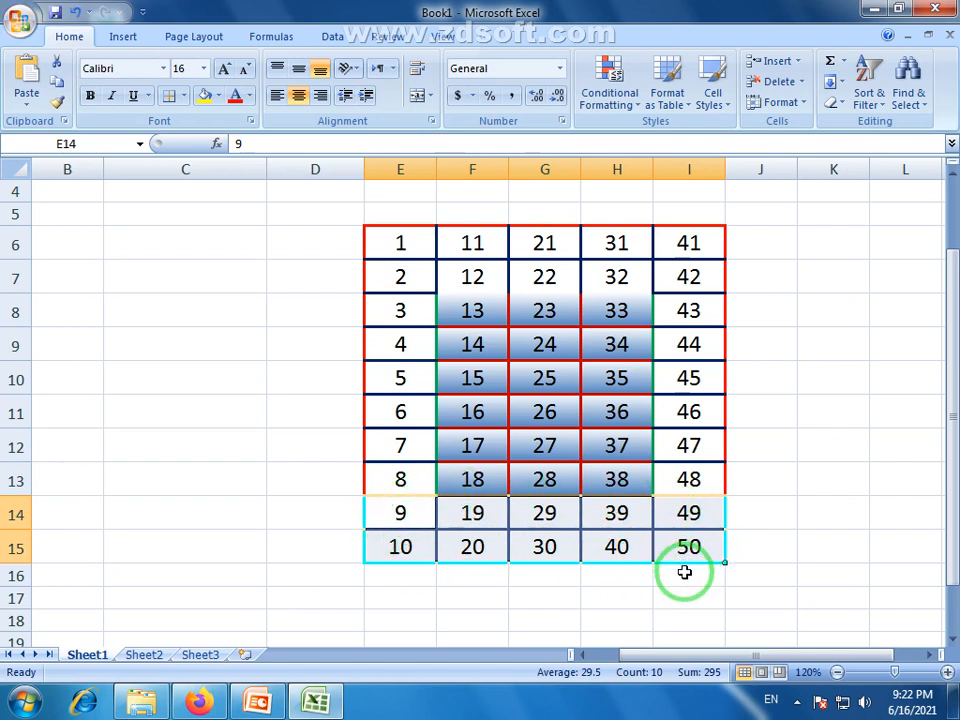
left_click(249, 96)
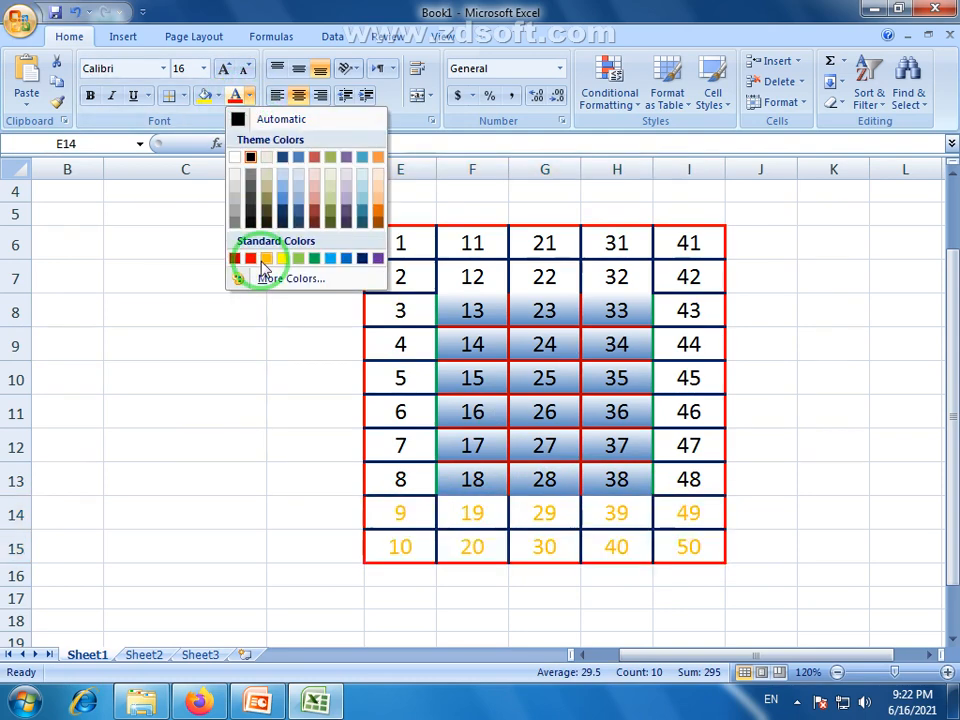
left_click(250, 258)
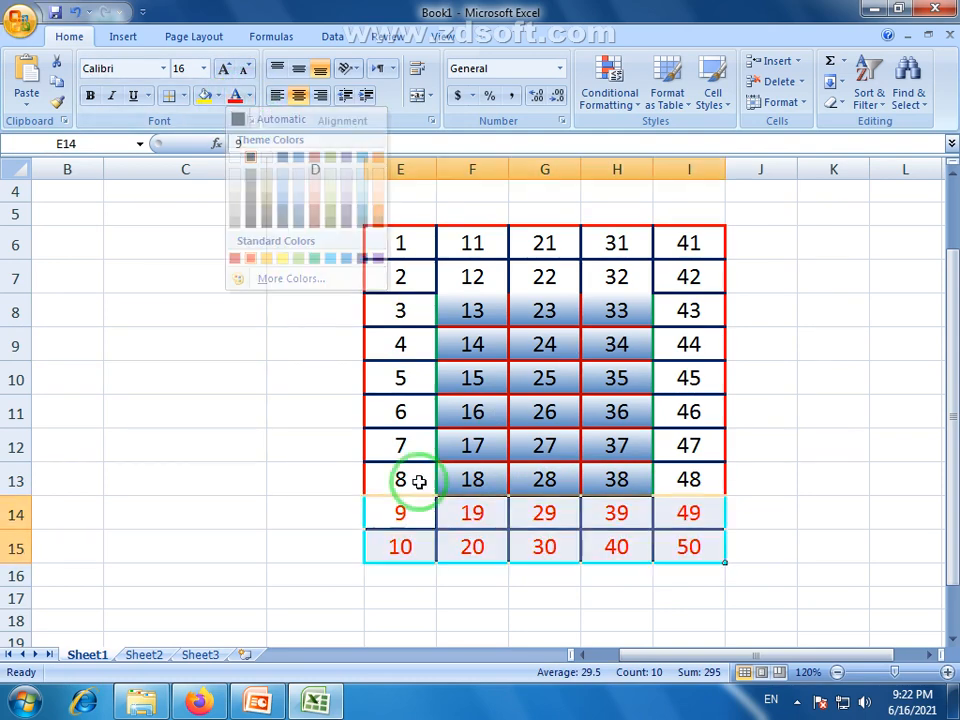
left_click(763, 514)
key("Down")
key("Down")
key("Down")
key("Down")
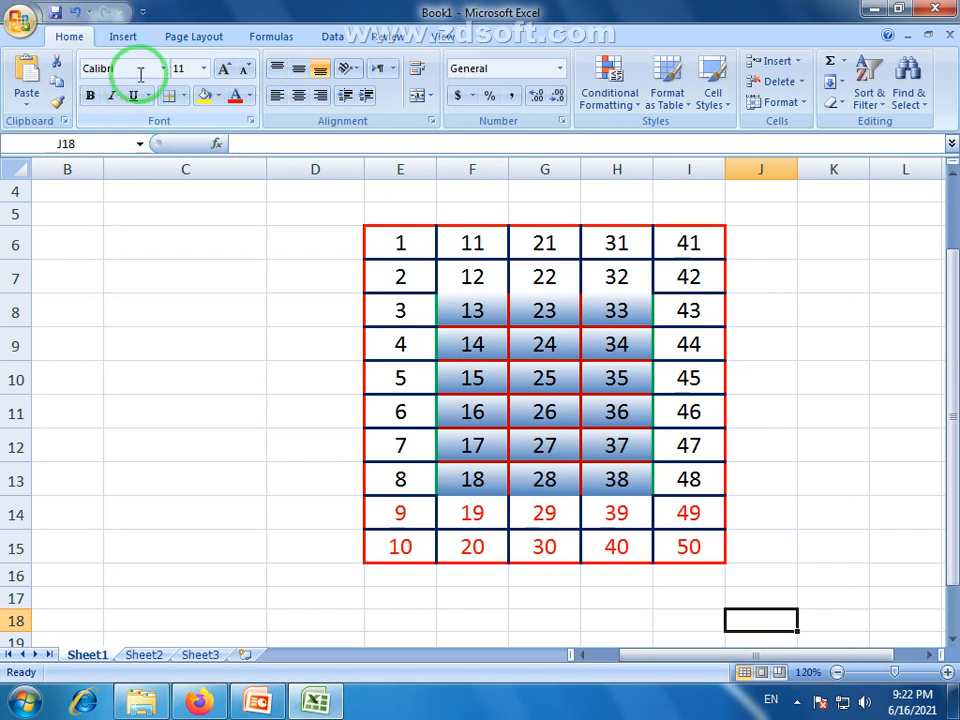
left_click(184, 100)
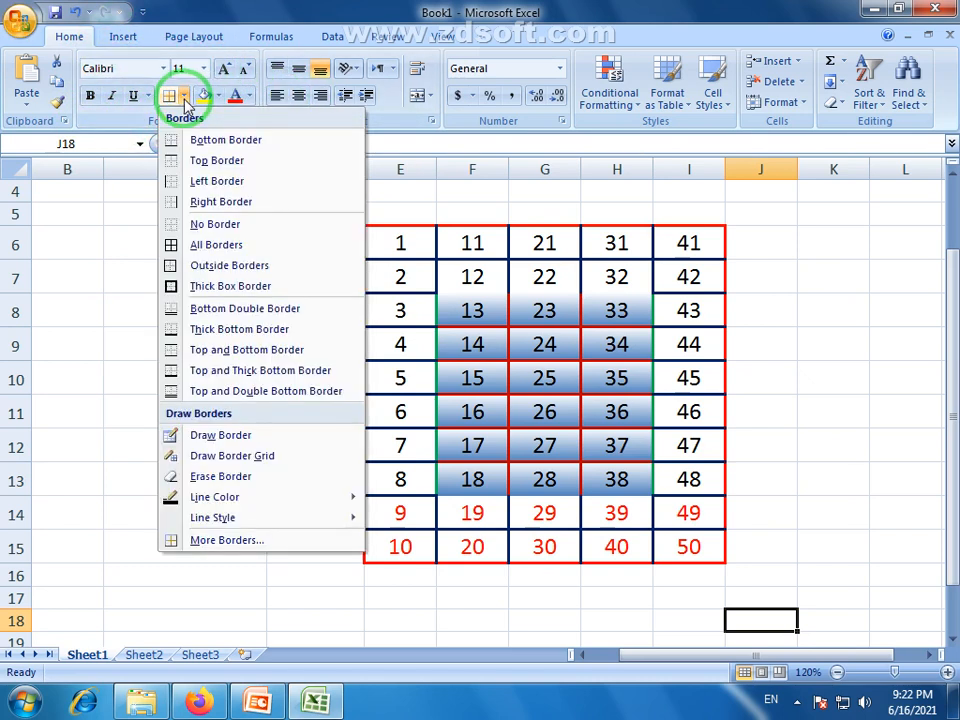
left_click(186, 101)
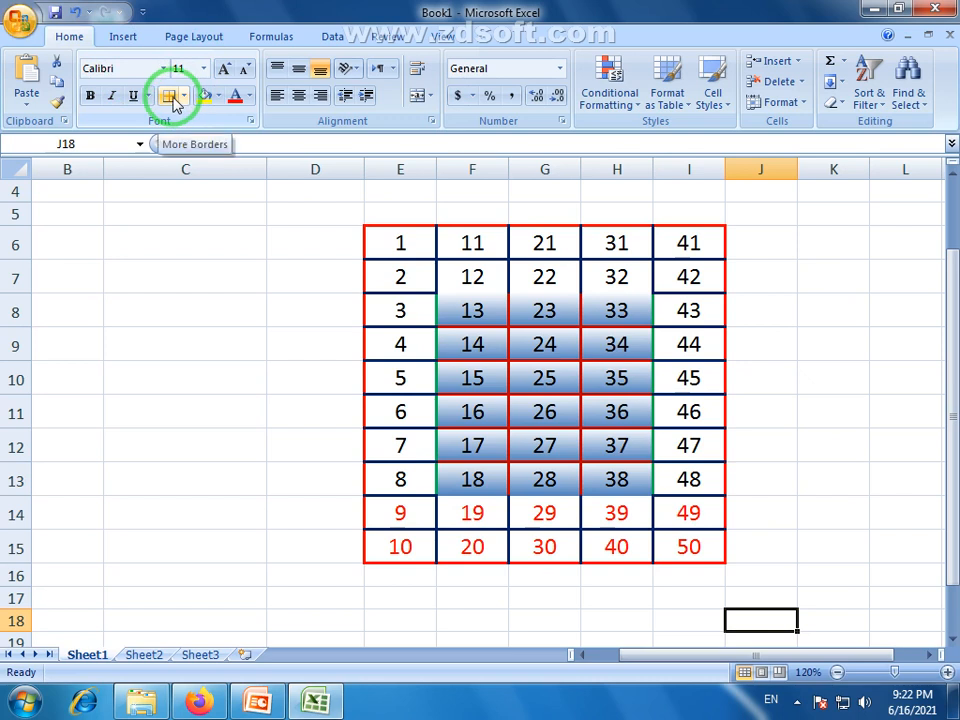
left_click(798, 698)
left_click(796, 698)
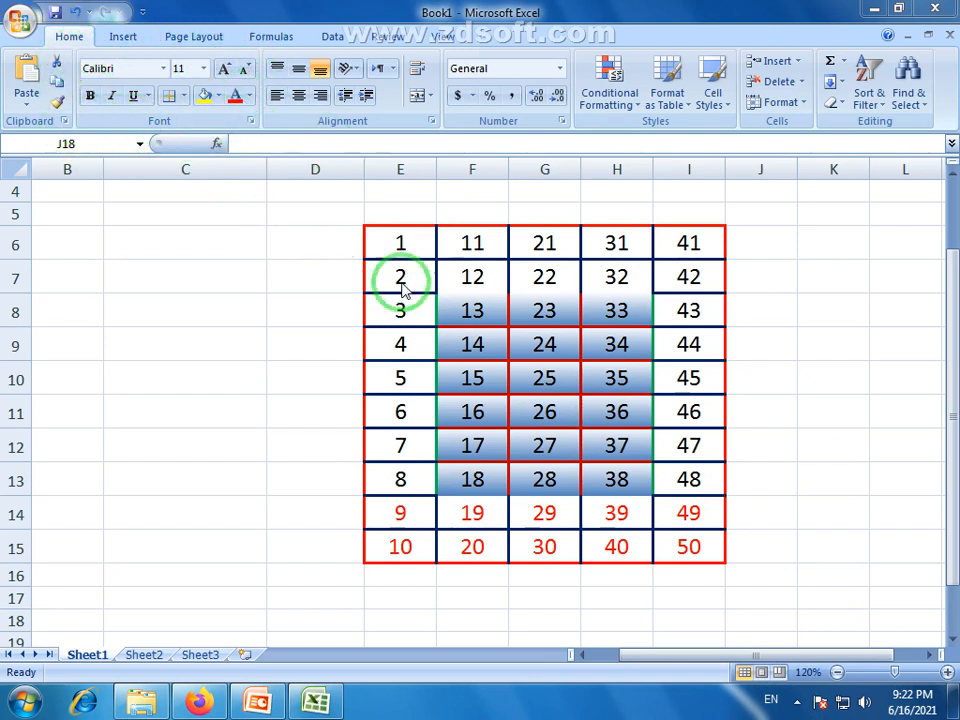
left_click(500, 443)
left_click(691, 657)
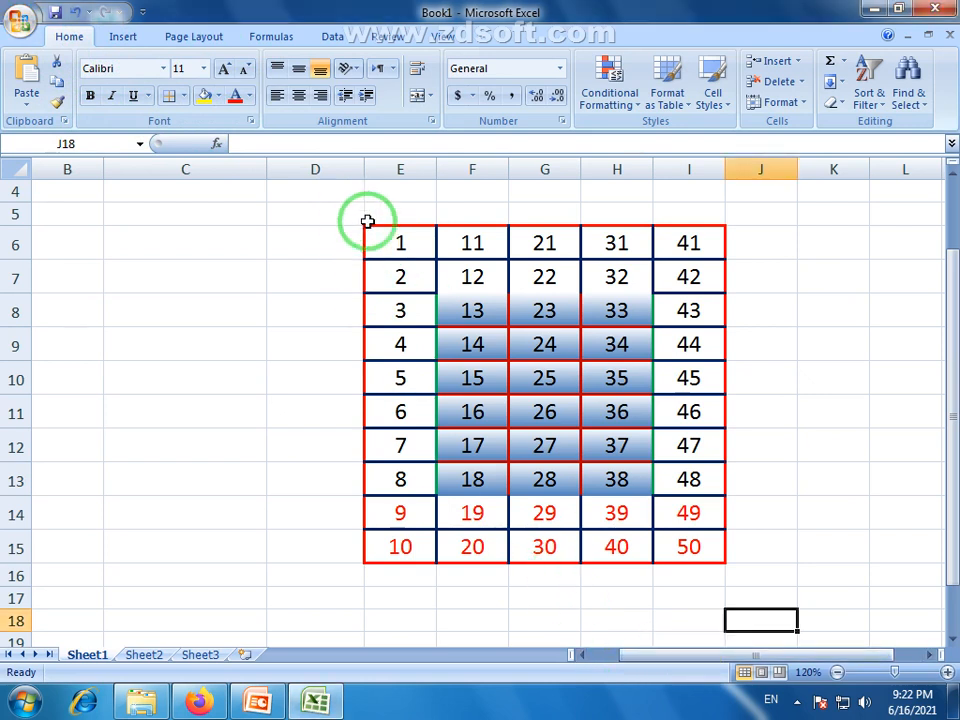